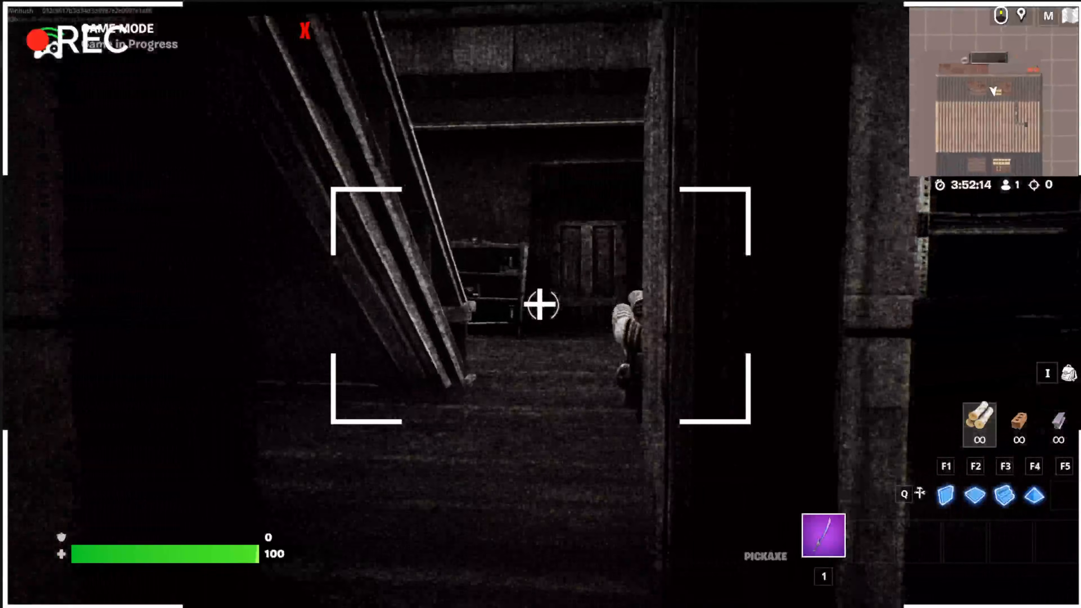
key("w")
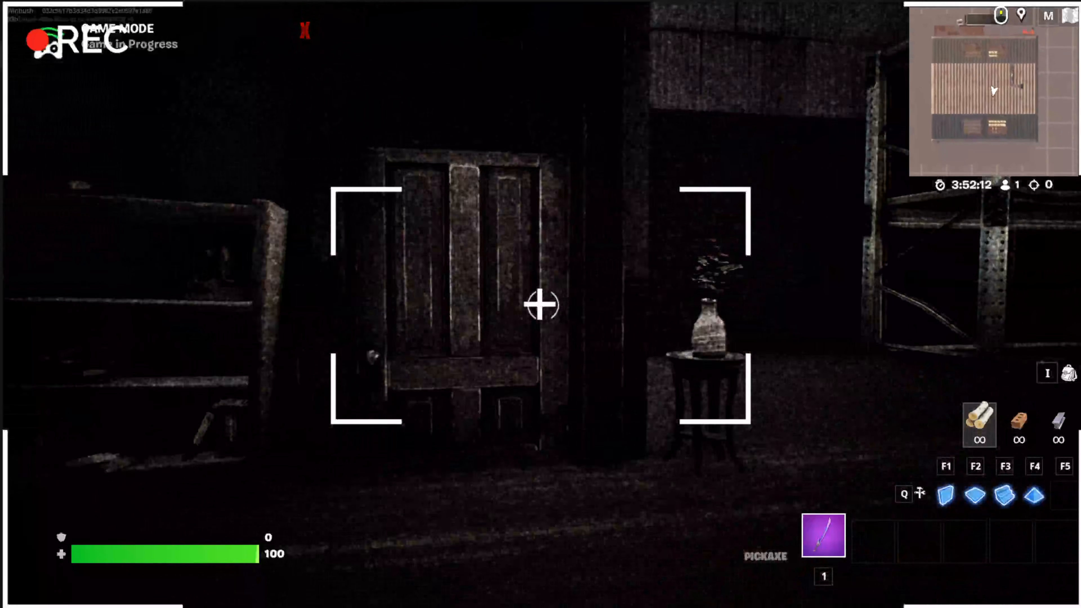
key("w")
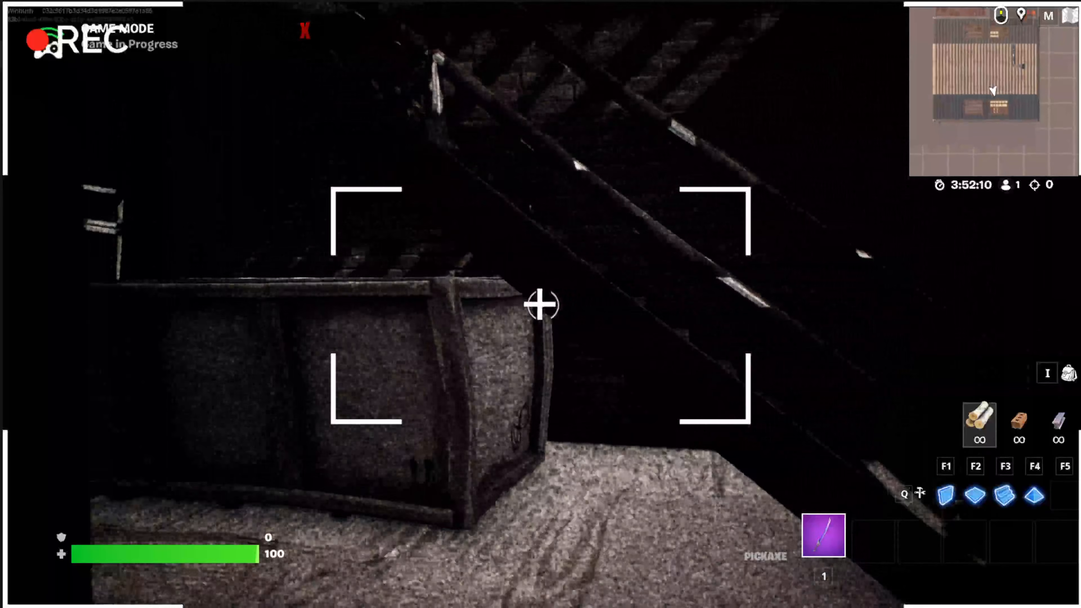
key("d")
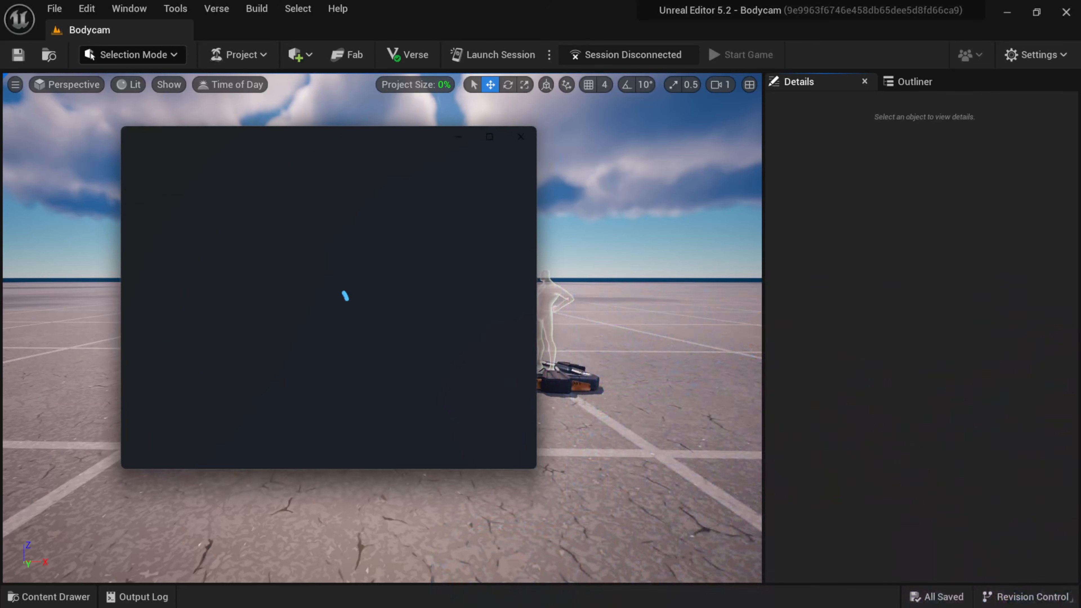
Step: Examine the CameraView-01.png camera overlay image, including its REC mark and frame corners, and close the preview
left_click_drag(263, 129, 550, 103)
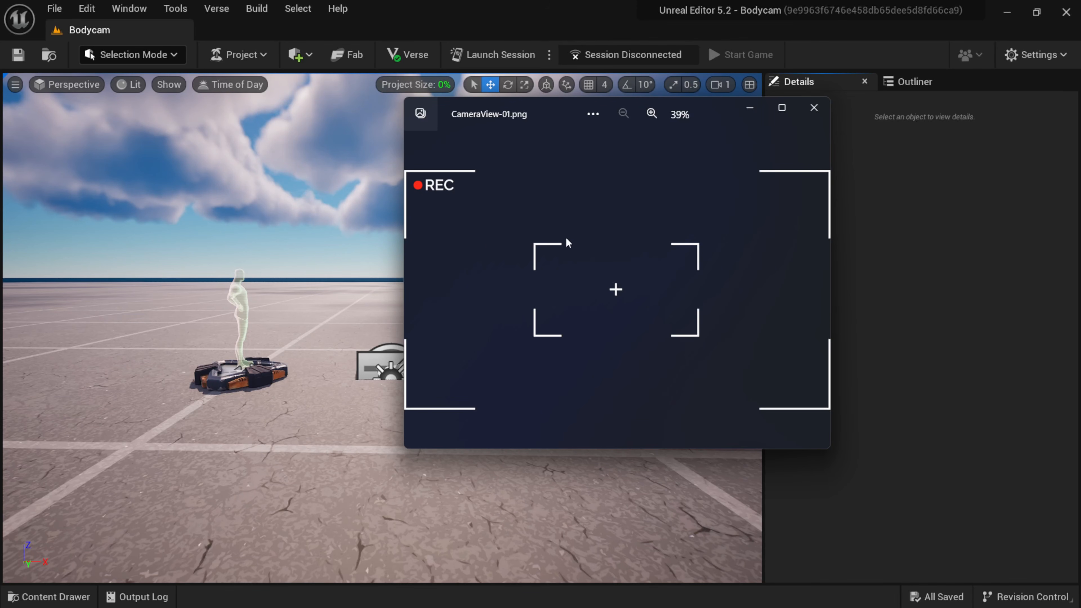
left_click_drag(554, 102, 510, 115)
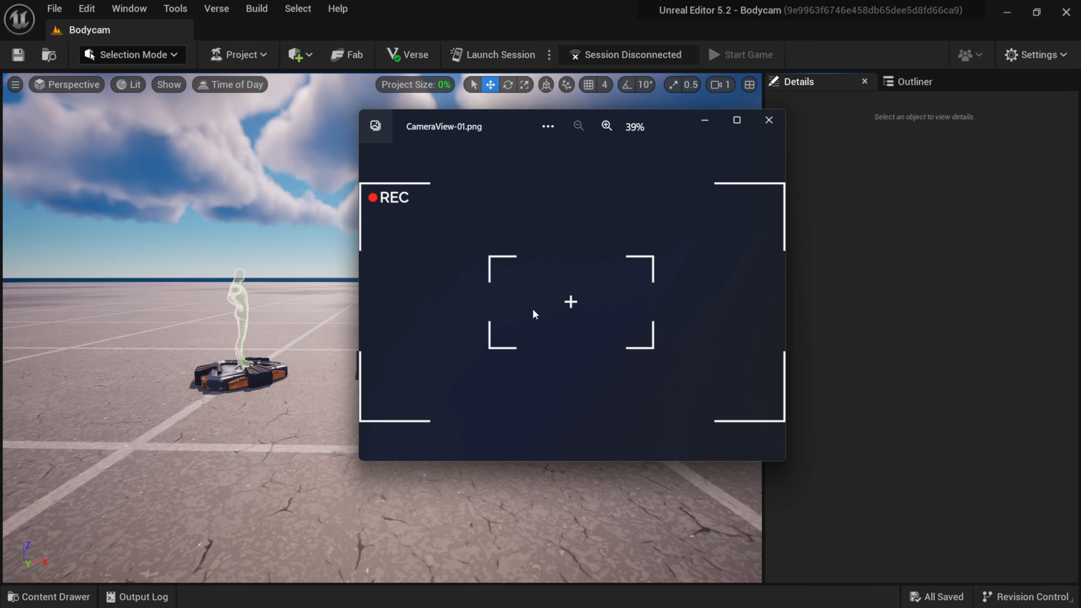
left_click_drag(513, 121, 529, 136)
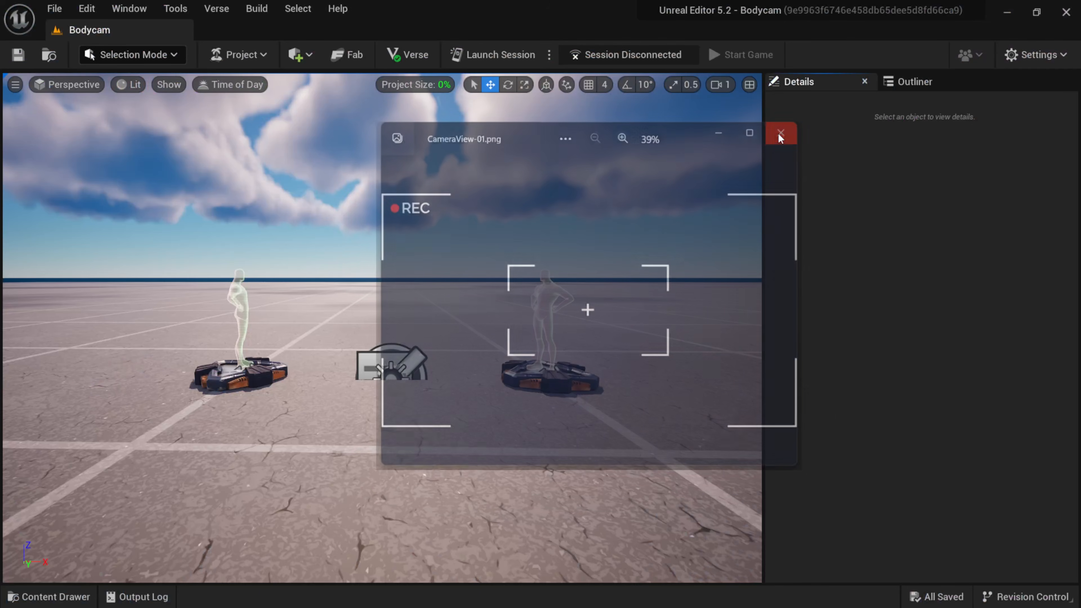
left_click(779, 133)
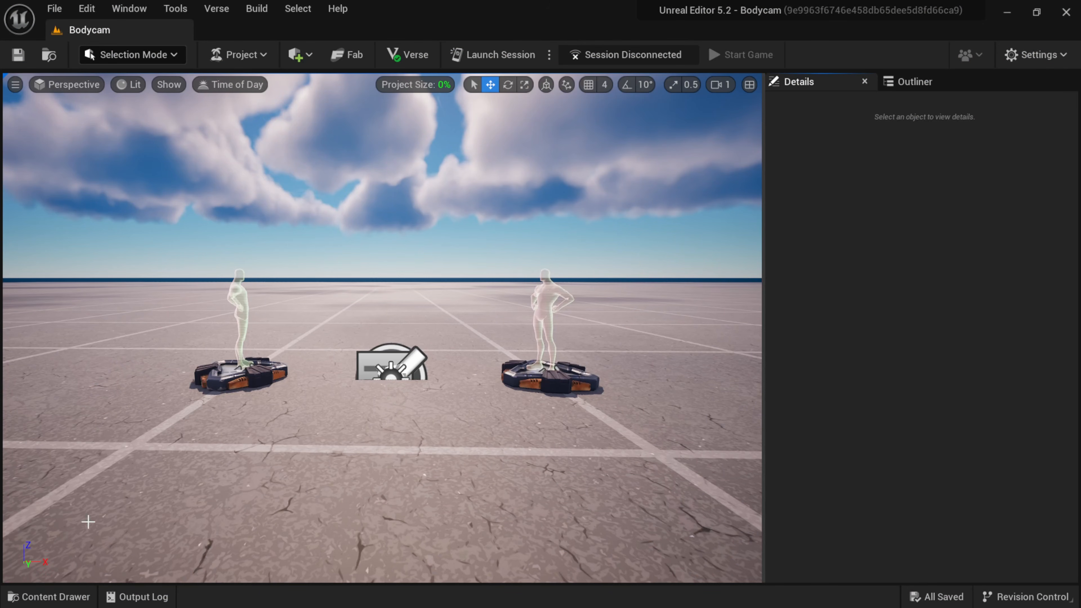
Step: Dock the content drawer in the layout and import CameraView-01.png from the UEFN BODY CAM folder into Bodycam Content
left_click(70, 597)
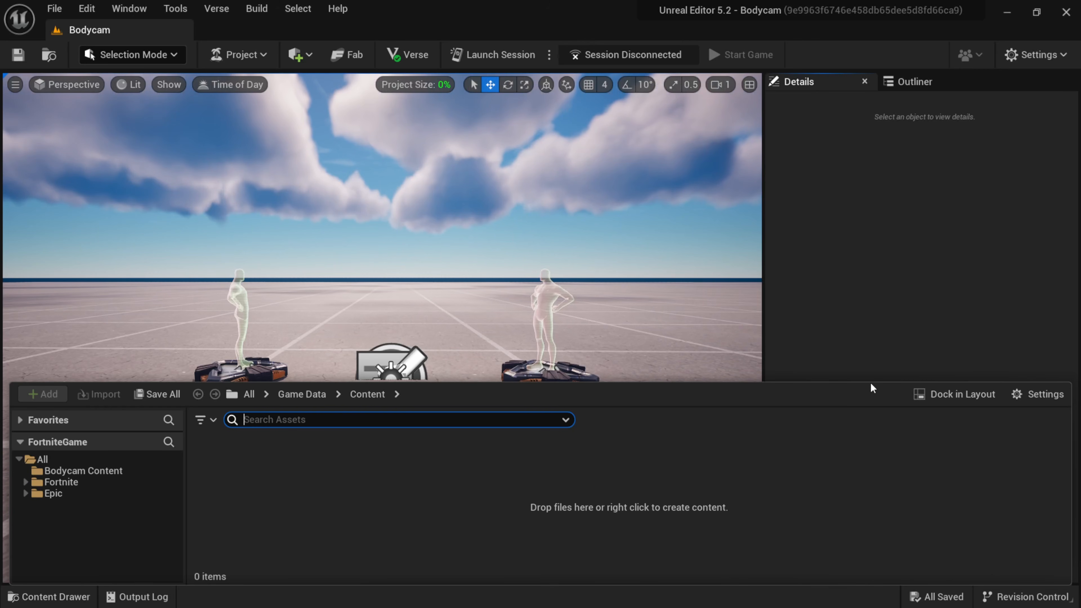
left_click(953, 395)
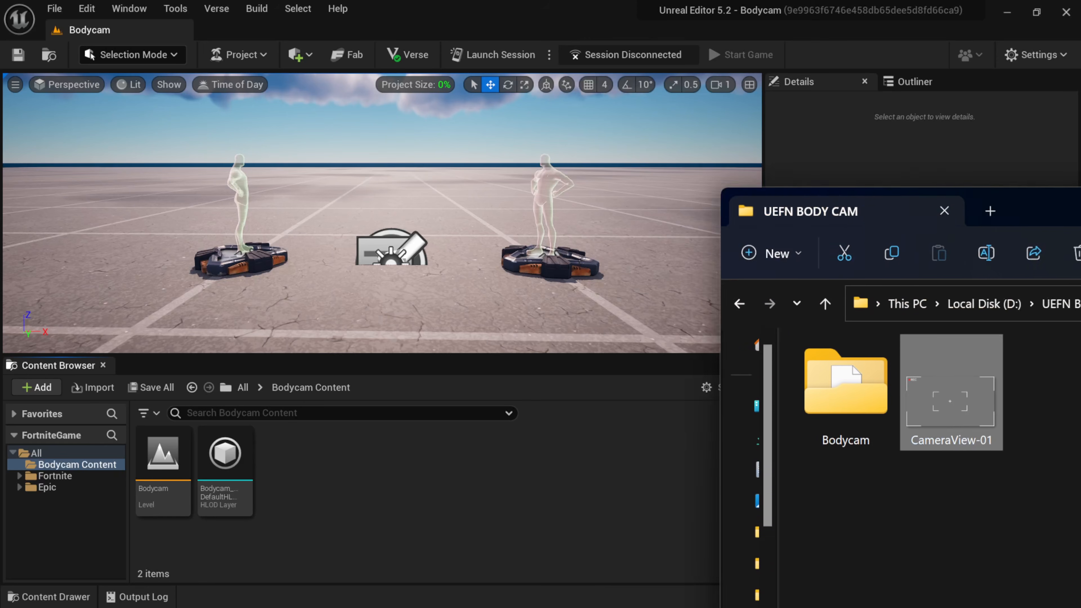
left_click_drag(1080, 217, 745, 96)
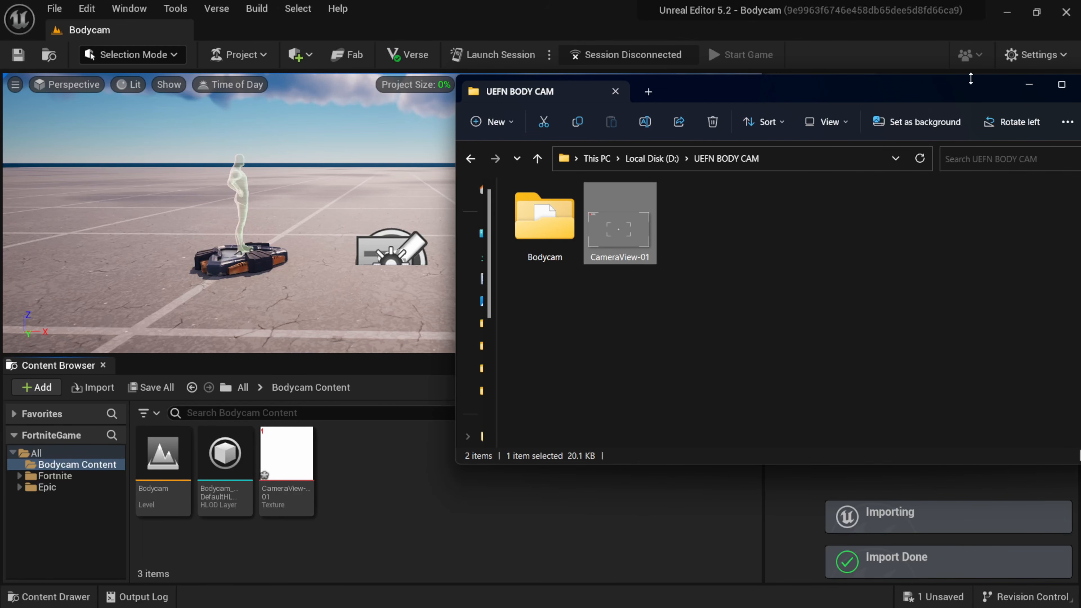
left_click(958, 89)
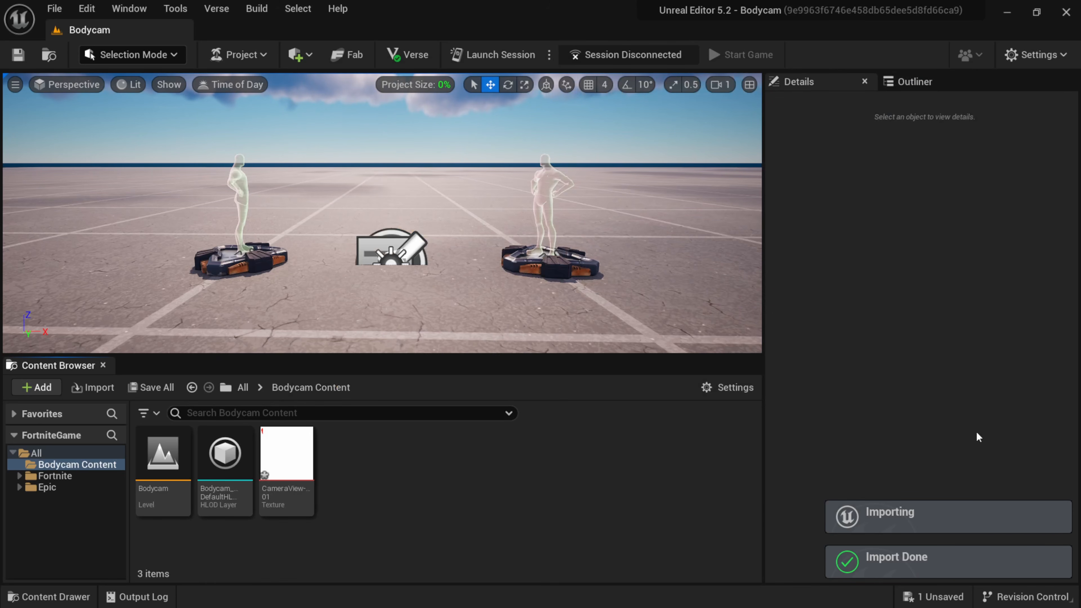
Step: Save the imported CameraView-01 texture to the project
mouse_move(313, 474)
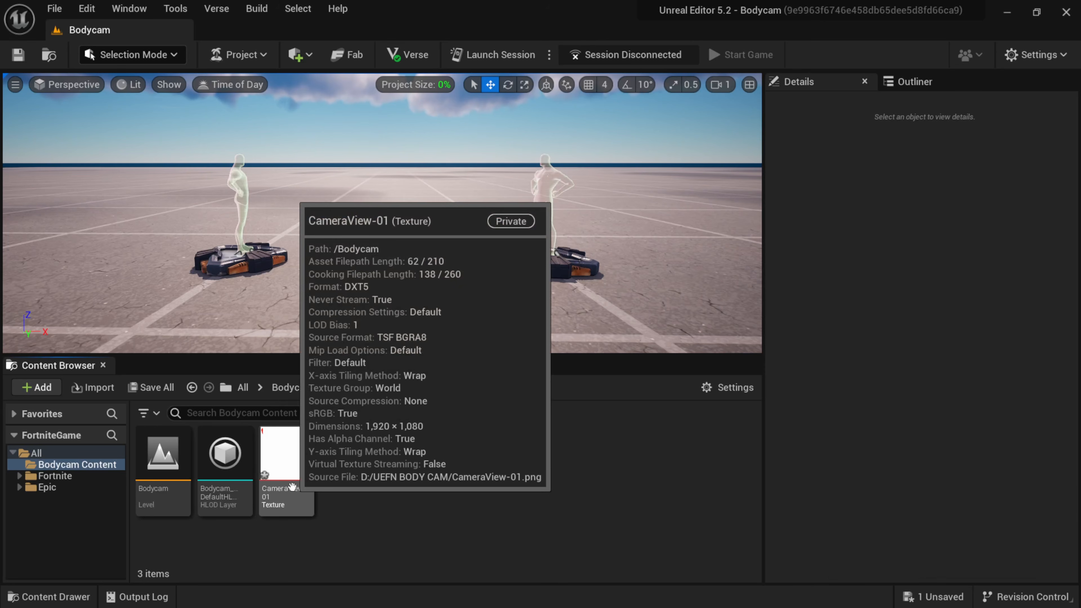
left_click(151, 387)
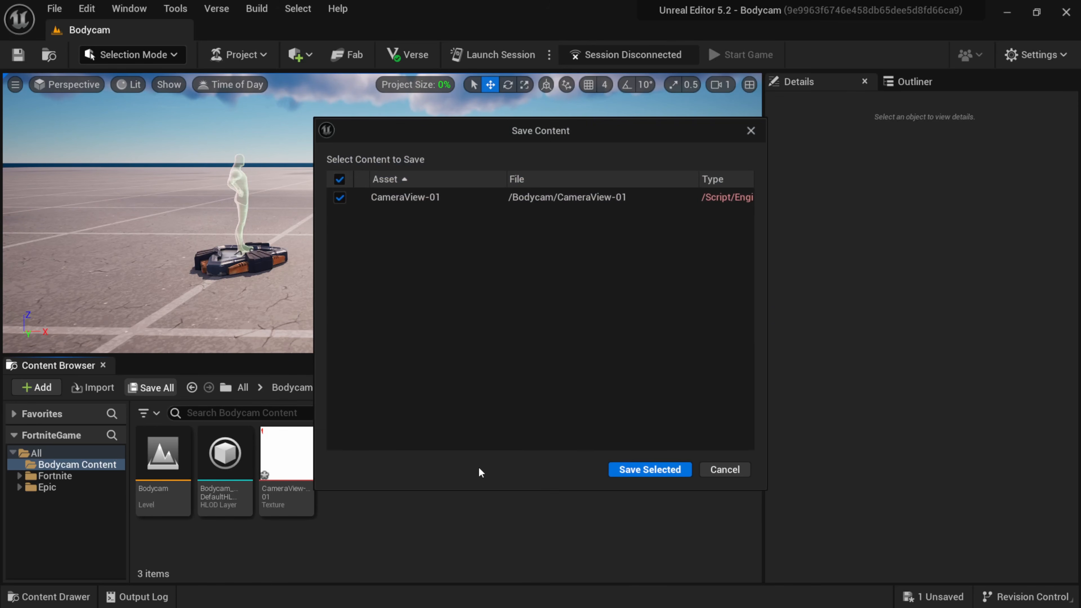
left_click(629, 471)
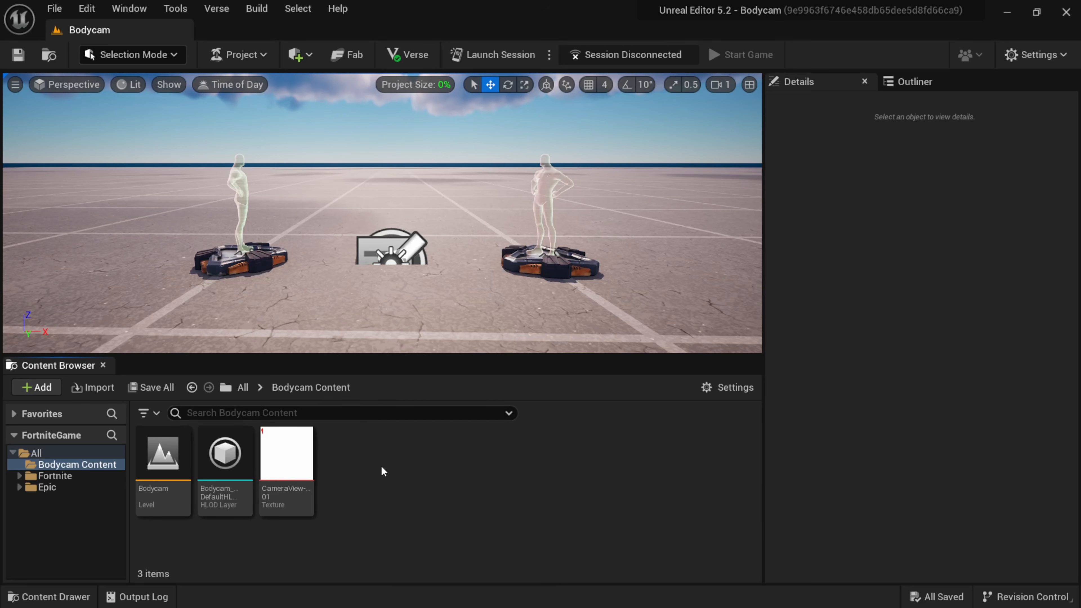
Step: Create a Widget Blueprint with User Widget as parent class in Bodycam Content and name it Overlay
right_click(388, 471)
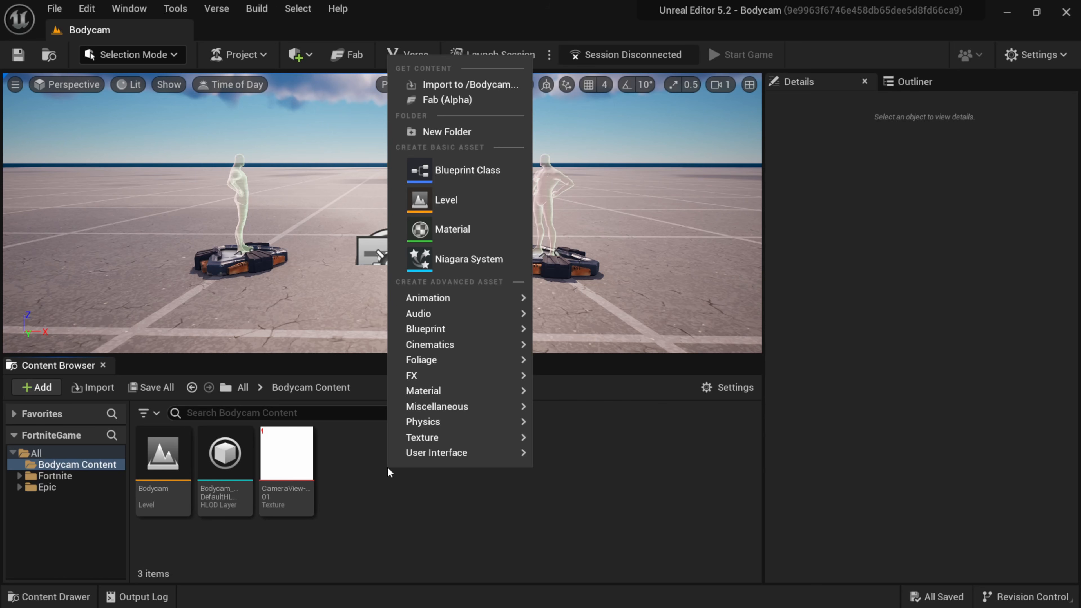
mouse_move(432, 459)
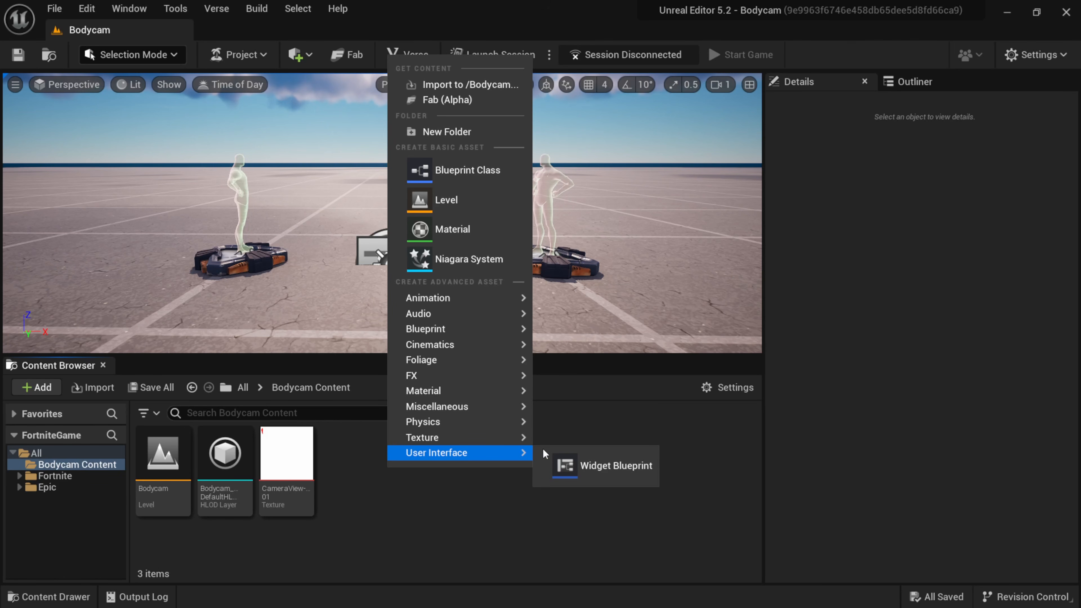
left_click(613, 467)
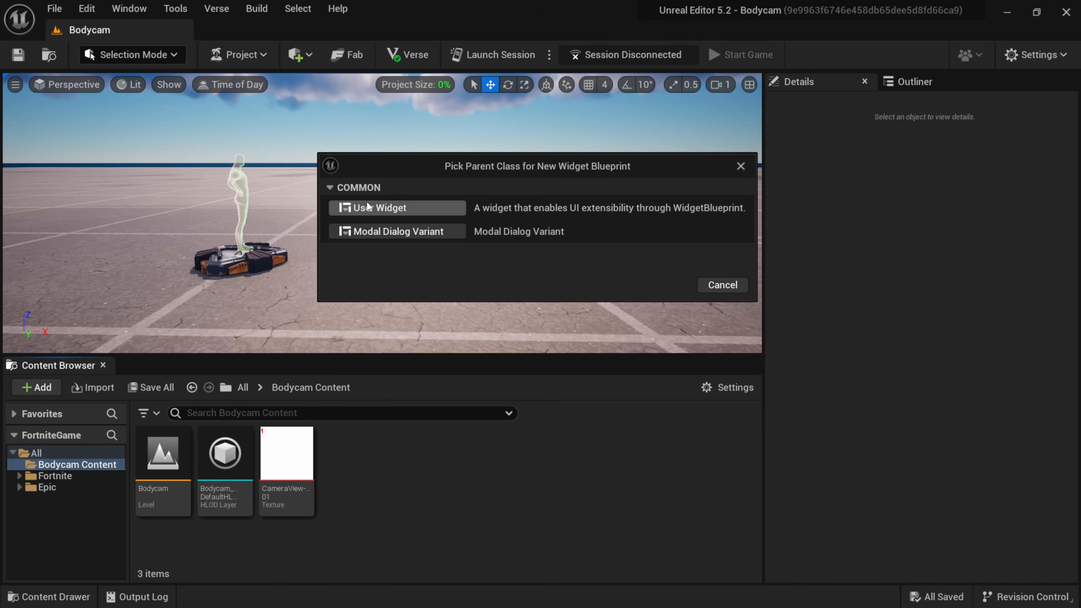
left_click(401, 208)
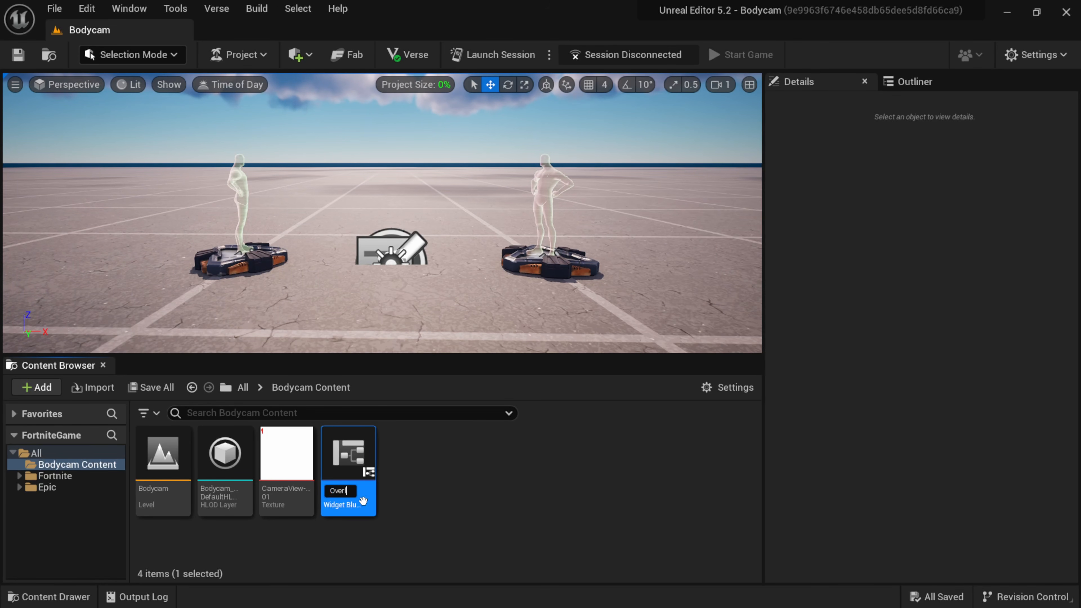
key("Return")
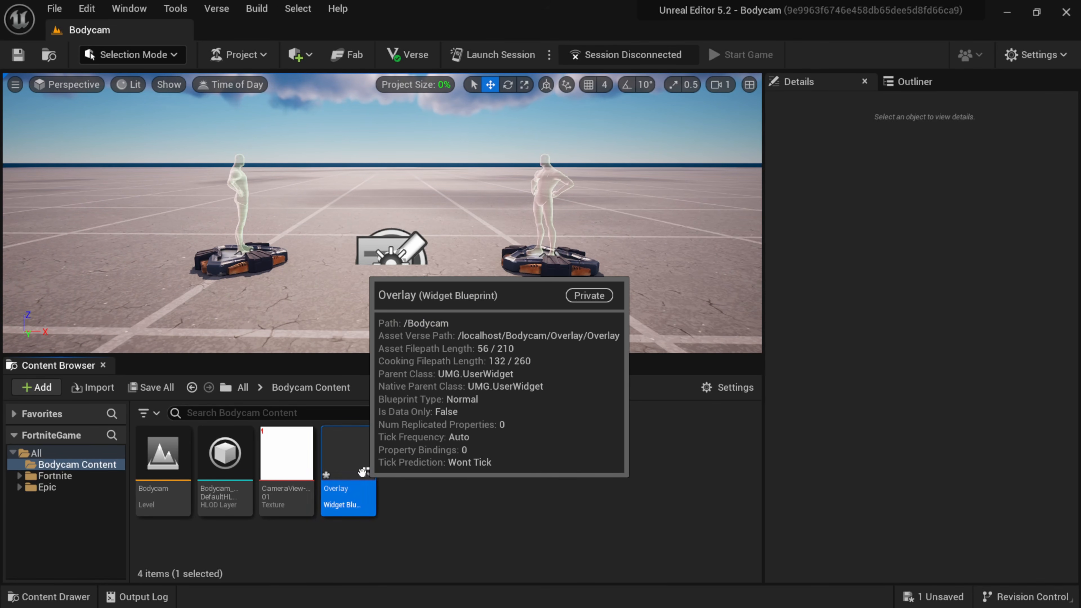
Step: Open the Overlay widget for editing and add a Canvas Panel as its root
double_click(365, 477)
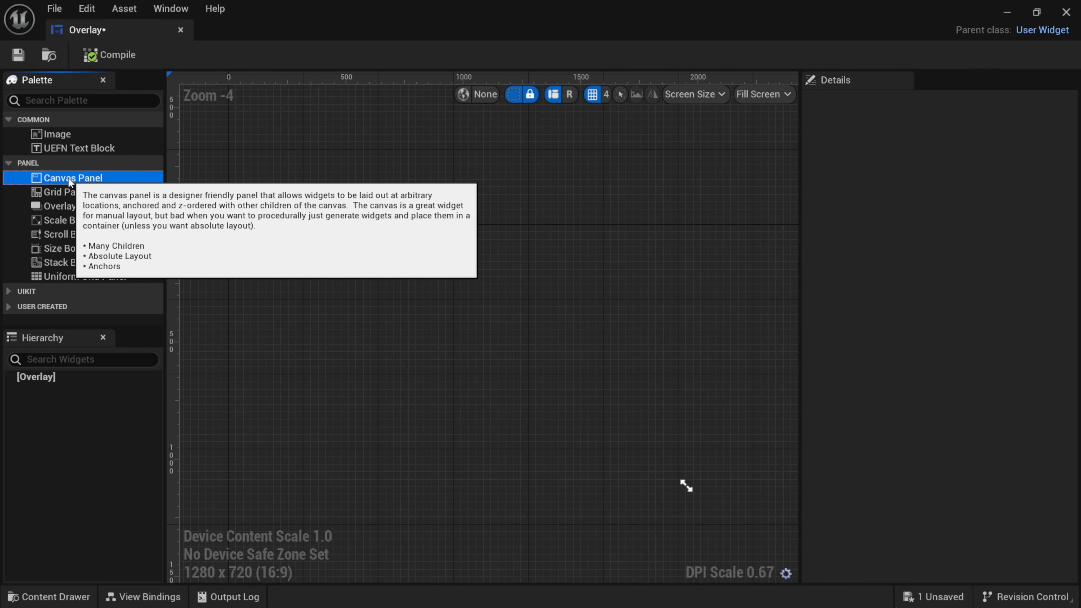
left_click_drag(69, 180, 340, 237)
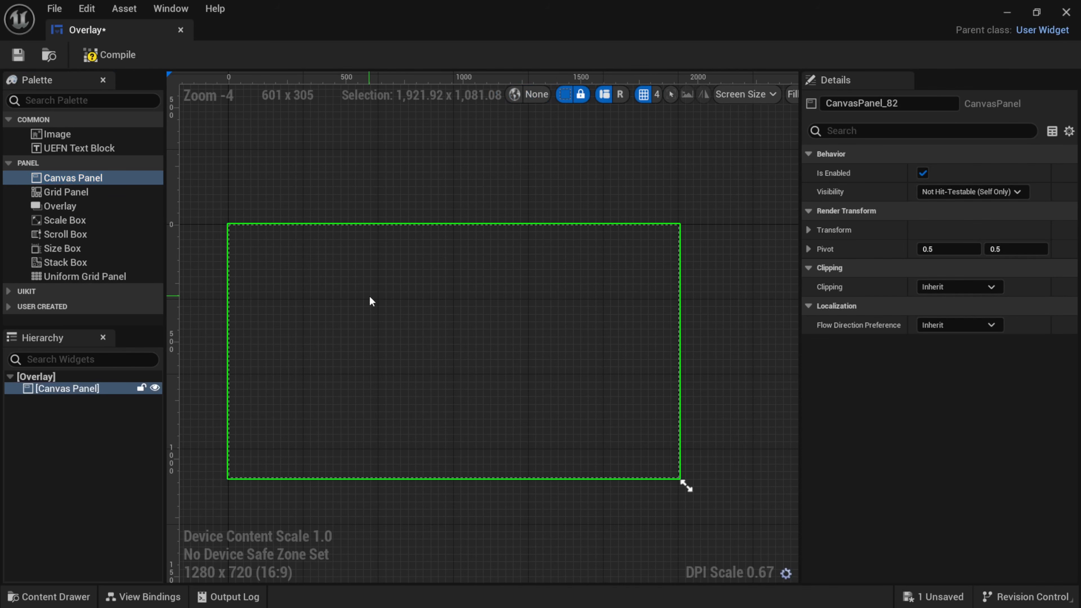
right_click_drag(380, 296, 418, 295)
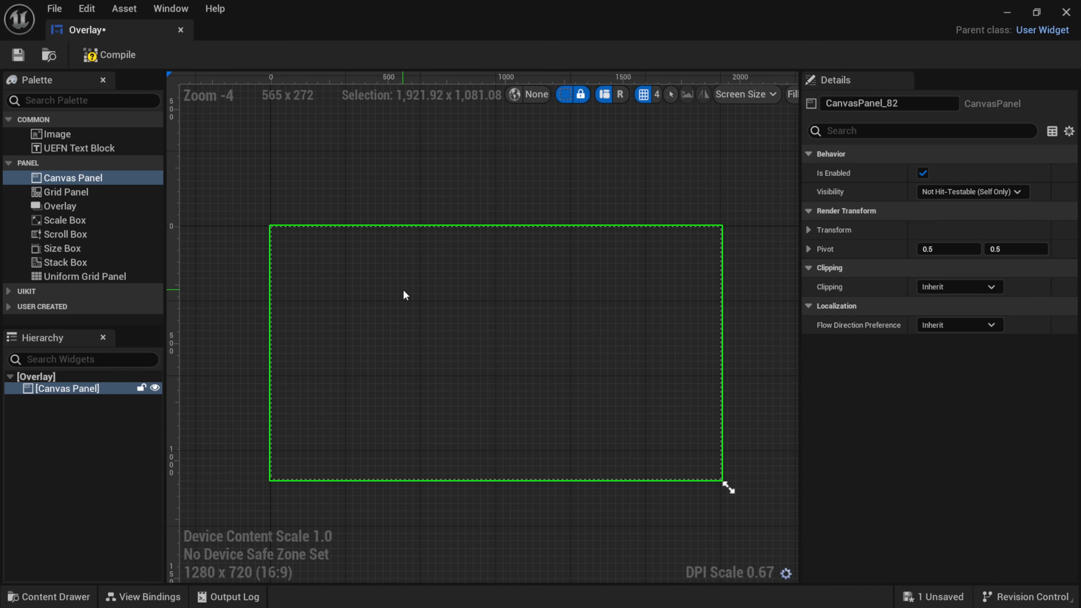
Step: Place the CameraView-01 texture from the project content onto the Overlay widget's canvas as an image
left_click(1038, 12)
left_click_drag(144, 4, 375, 44)
mouse_move(303, 452)
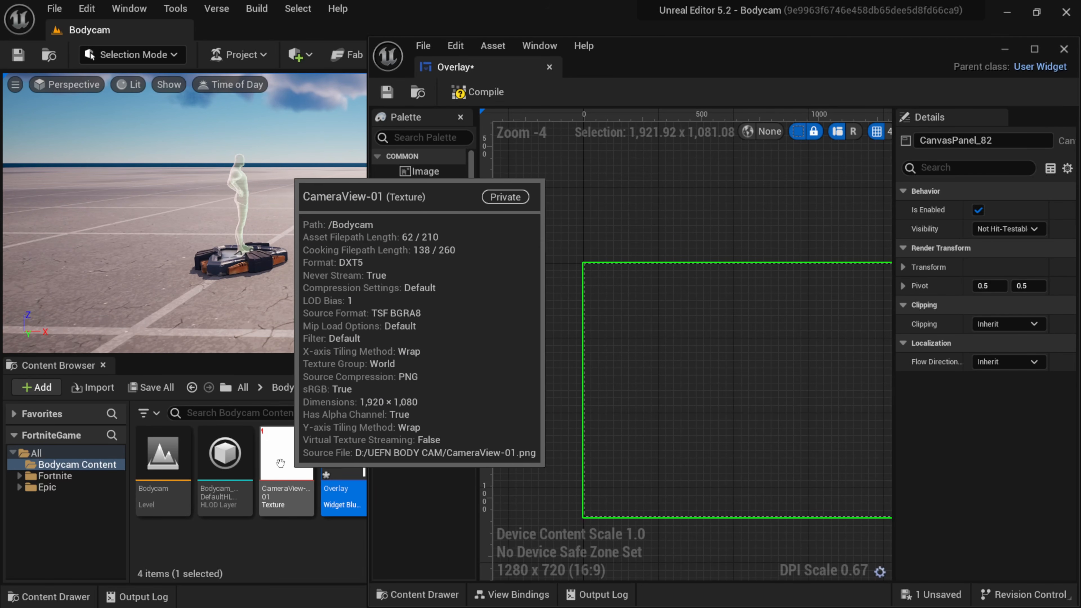
left_click_drag(282, 443, 670, 315)
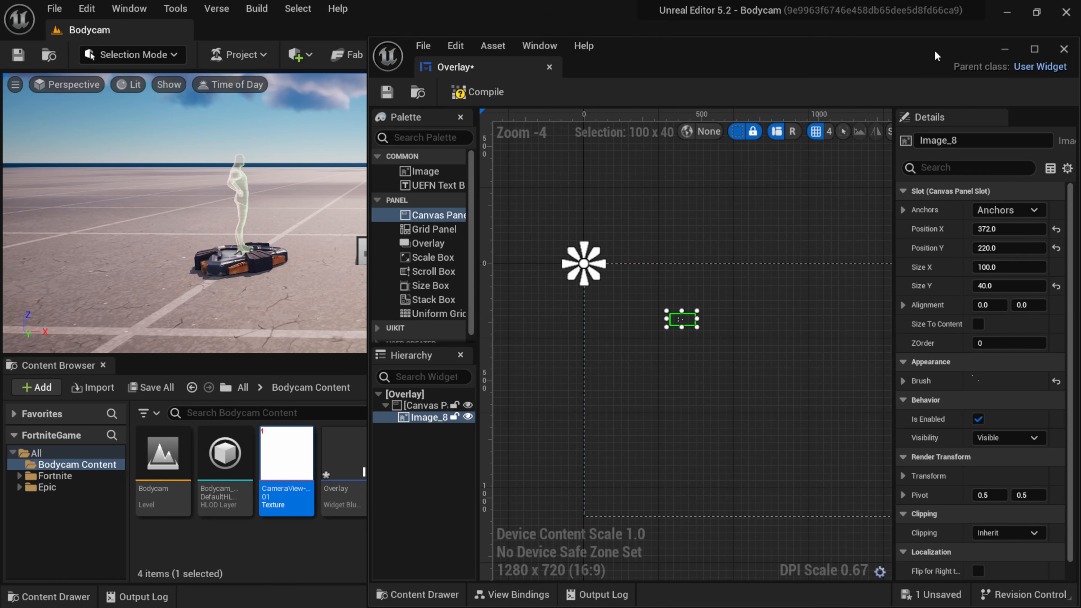
left_click_drag(935, 54, 736, 47)
left_click(837, 43)
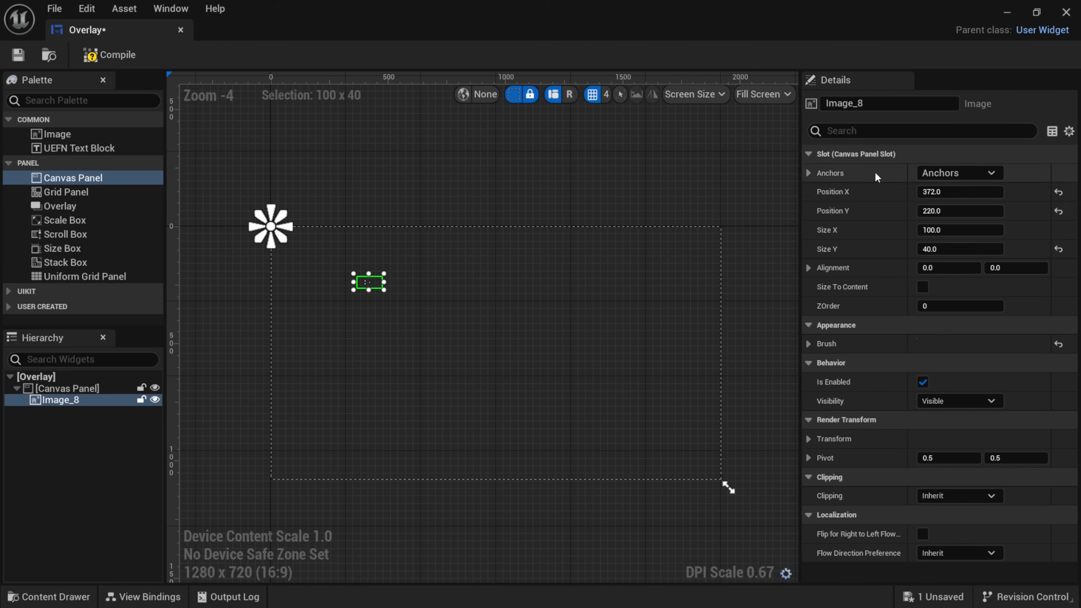
Step: Reset the image's position to 0, 0 and set its size to 1920 by 1080
left_click(1059, 191)
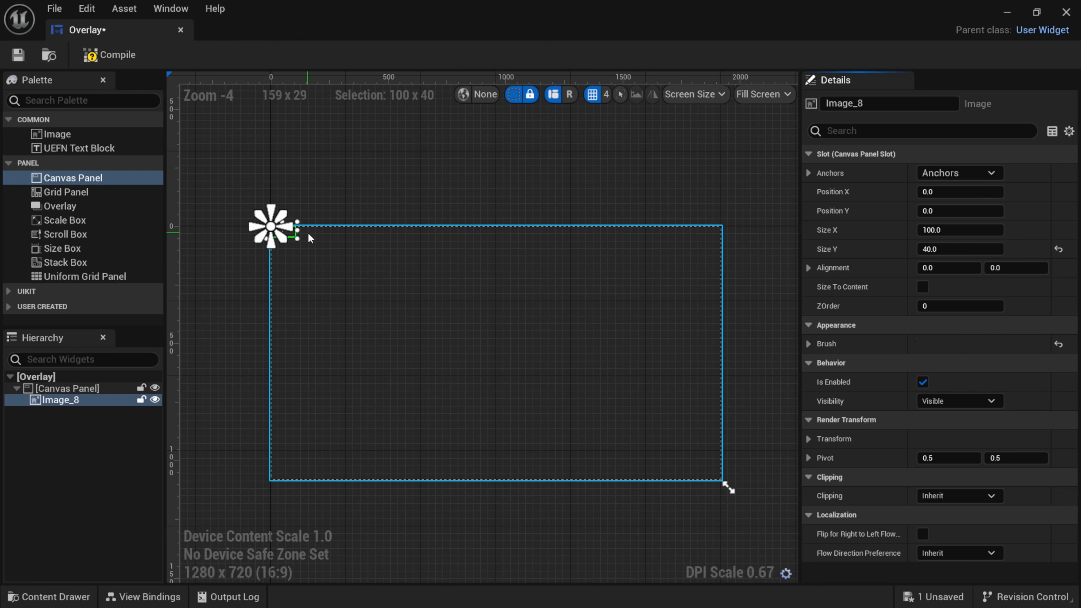
left_click(958, 230)
type("1920")
key("Return")
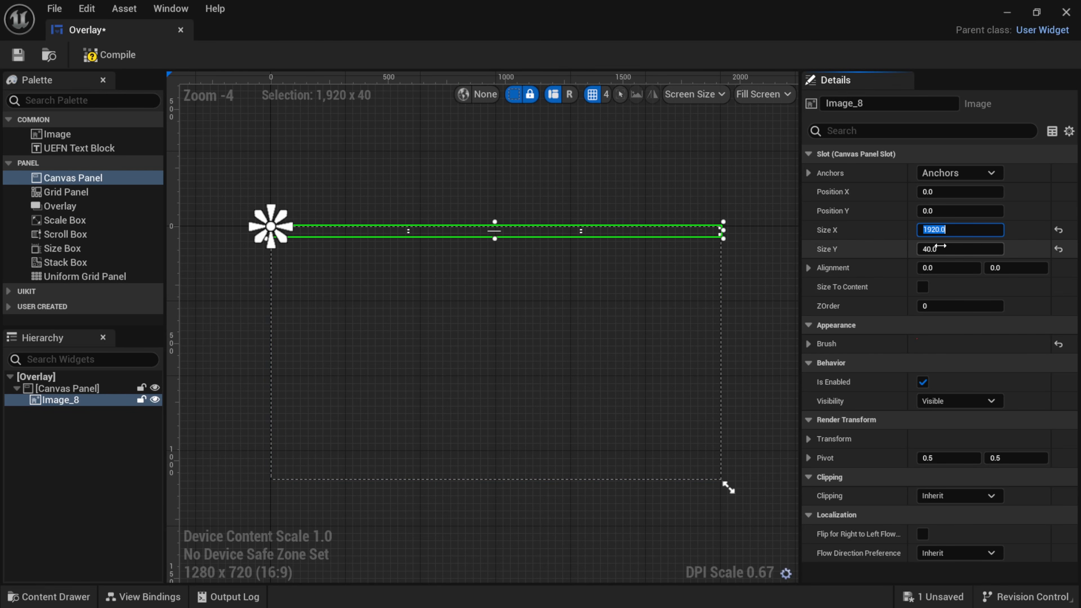
left_click(940, 247)
key("Return")
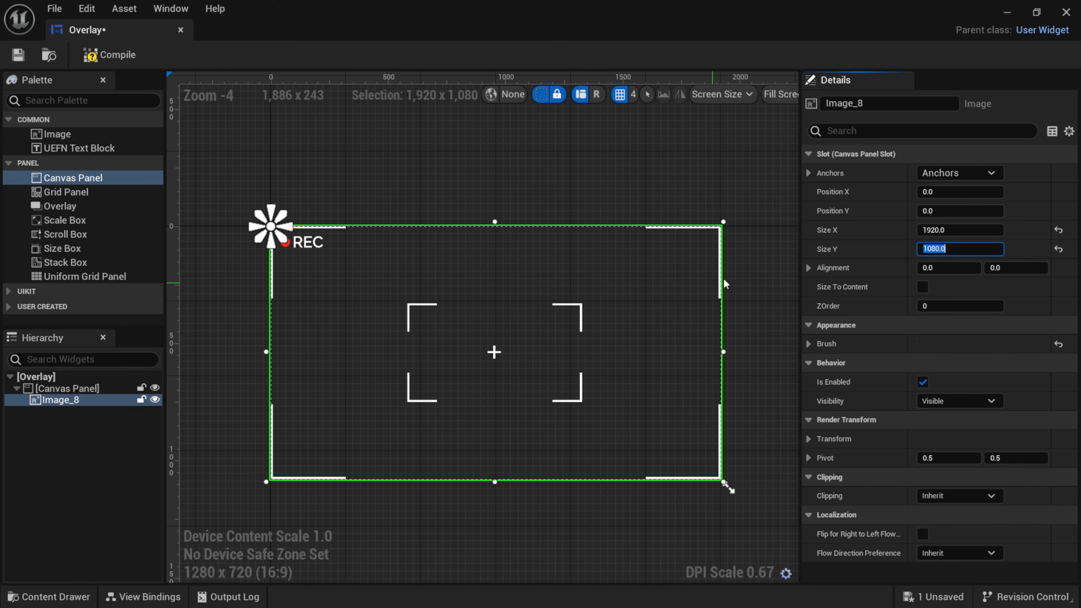
Step: Compile and save the Overlay widget, and close its editor
left_click(736, 268)
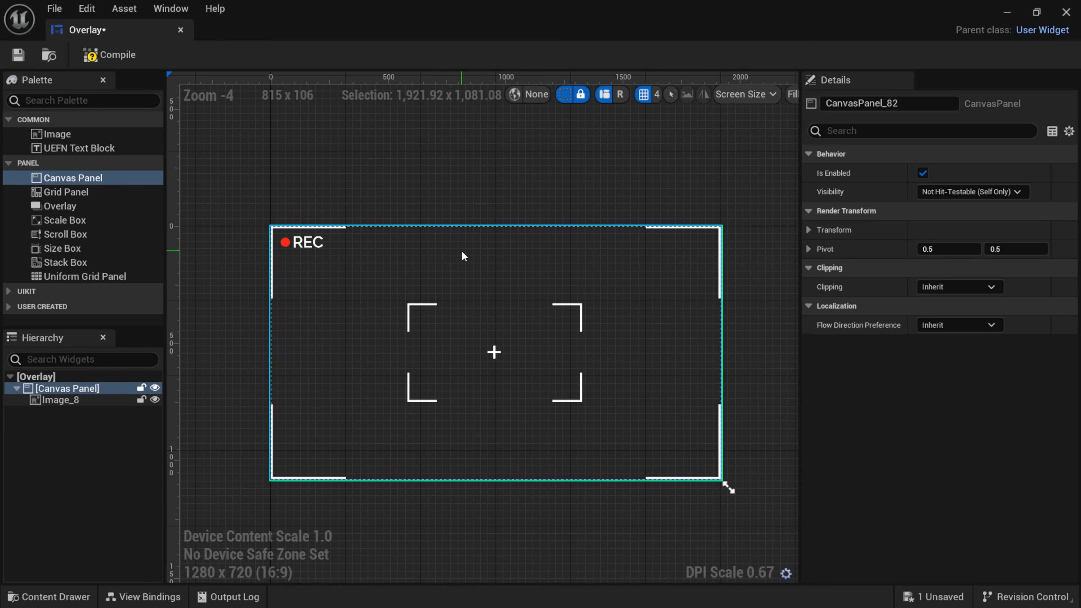
left_click(107, 56)
left_click(18, 56)
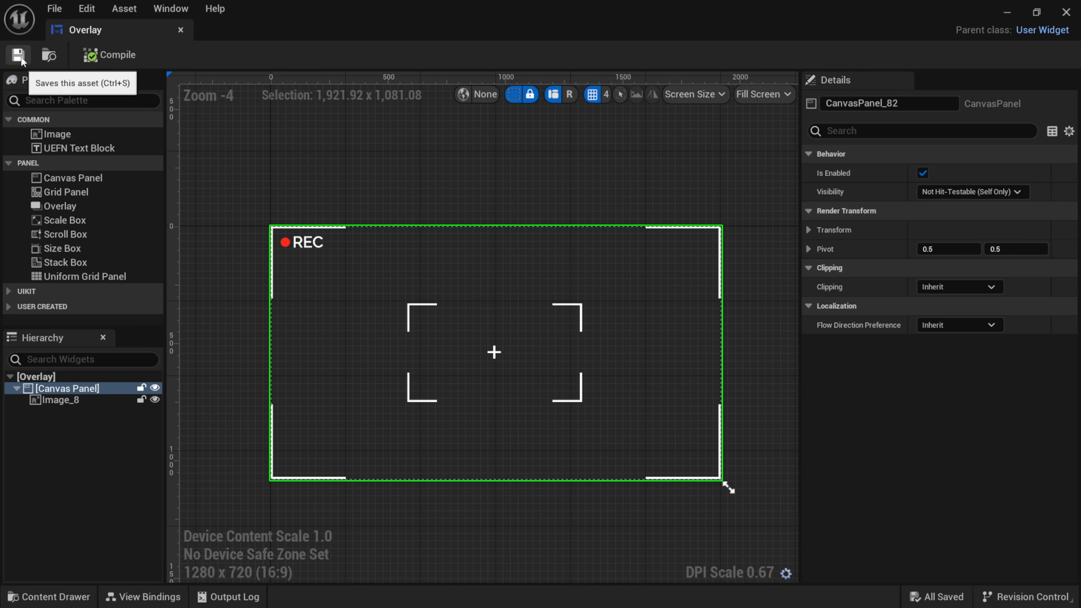
left_click(1066, 12)
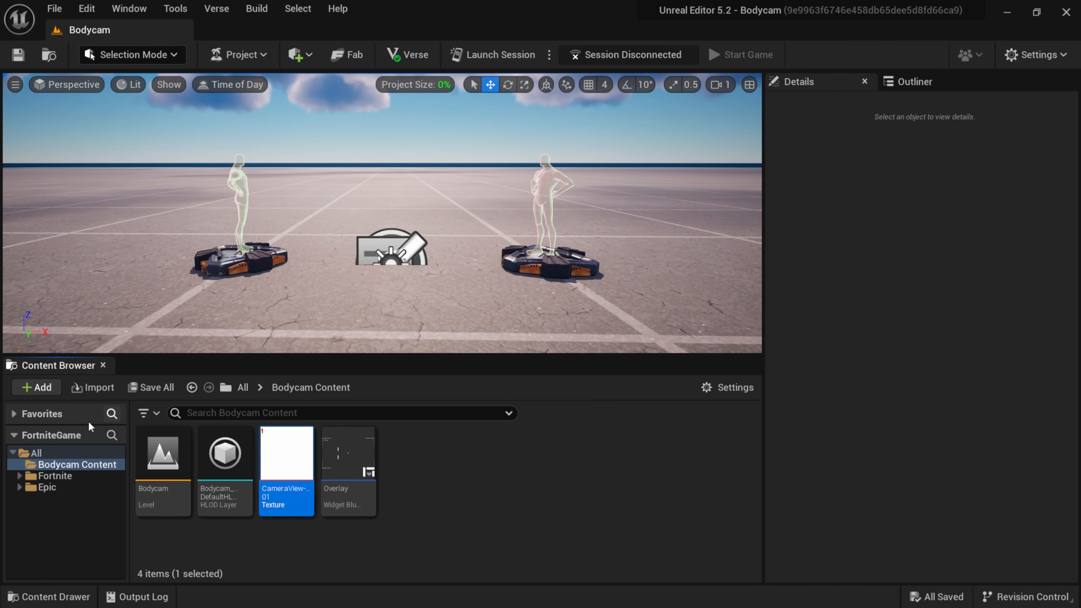
Step: Search all content for "hud message" and place a HUD Message Device in the level behind the two player spawn pads
left_click(42, 453)
left_click(248, 414)
type("hud")
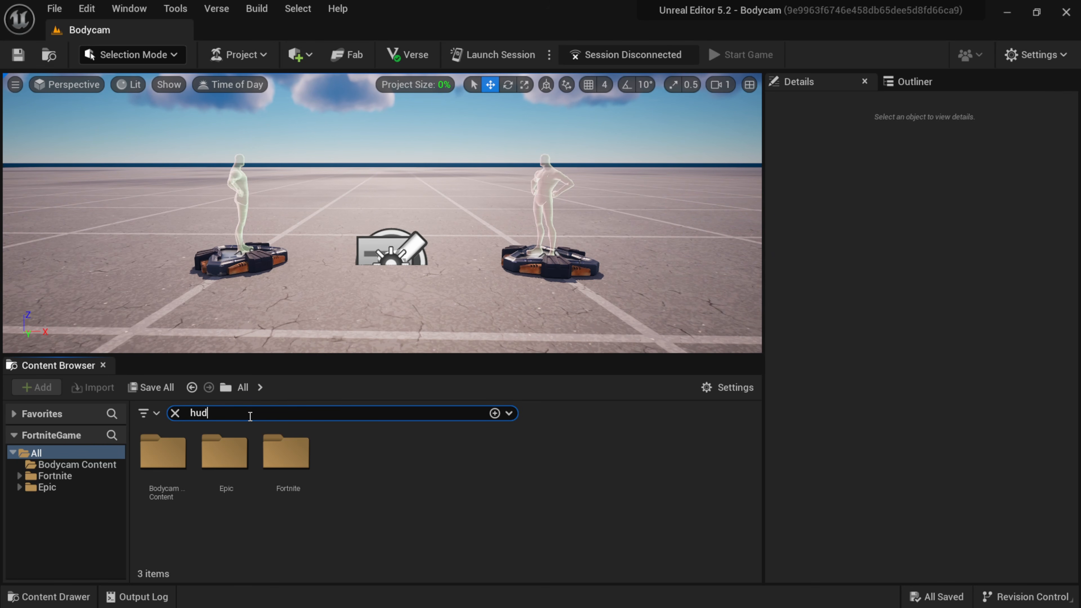
type(" message")
key("Return")
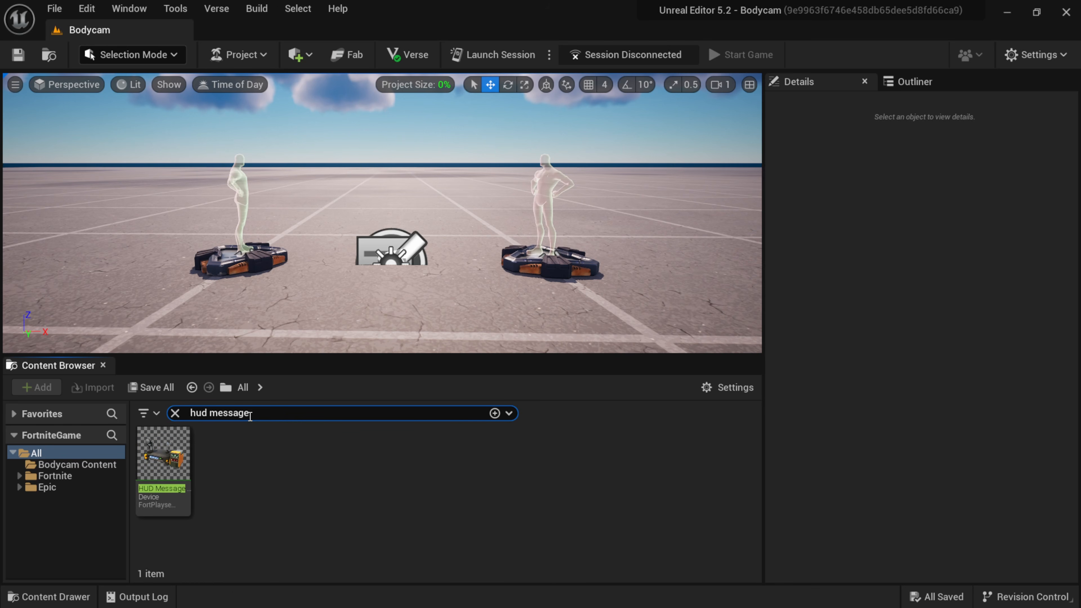
left_click(256, 467)
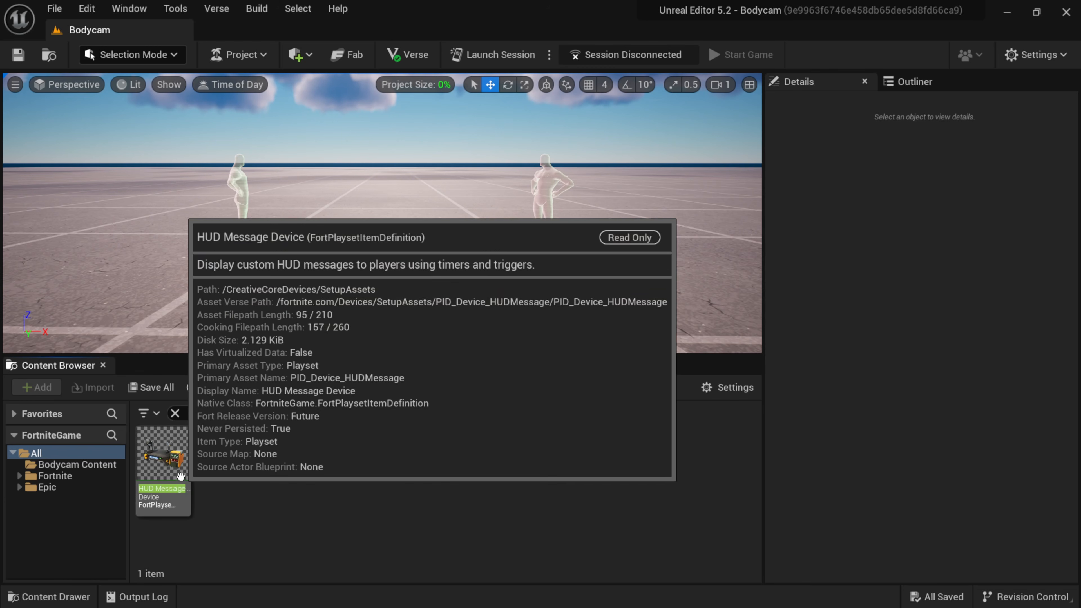
left_click_drag(164, 461, 430, 249)
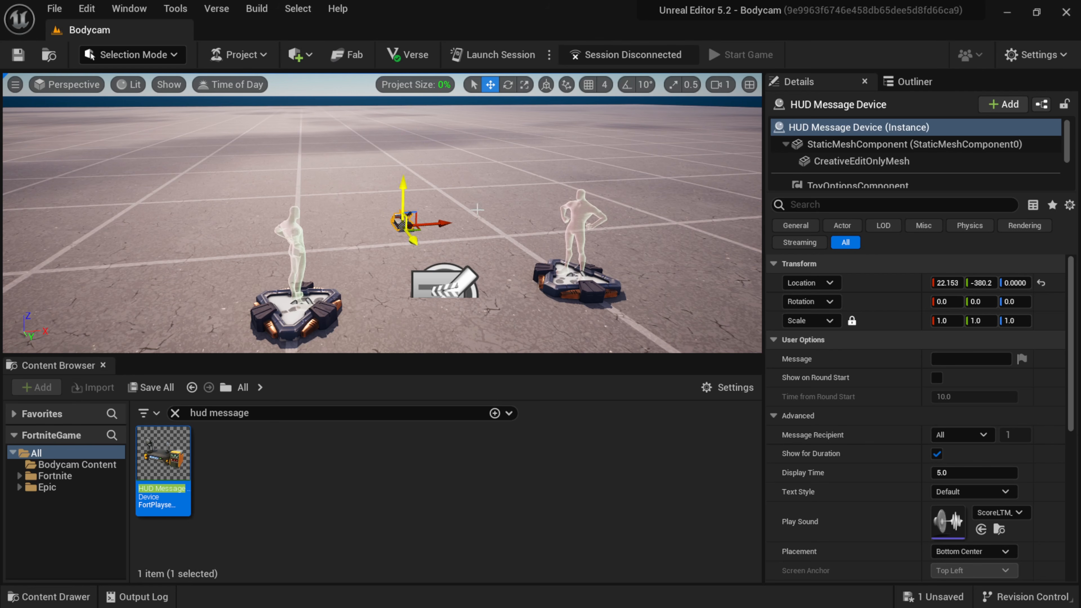
Step: Set the HUD Message Device to show on round start at time 0.0, with Show for Duration turned off
left_click_drag(764, 145, 670, 148)
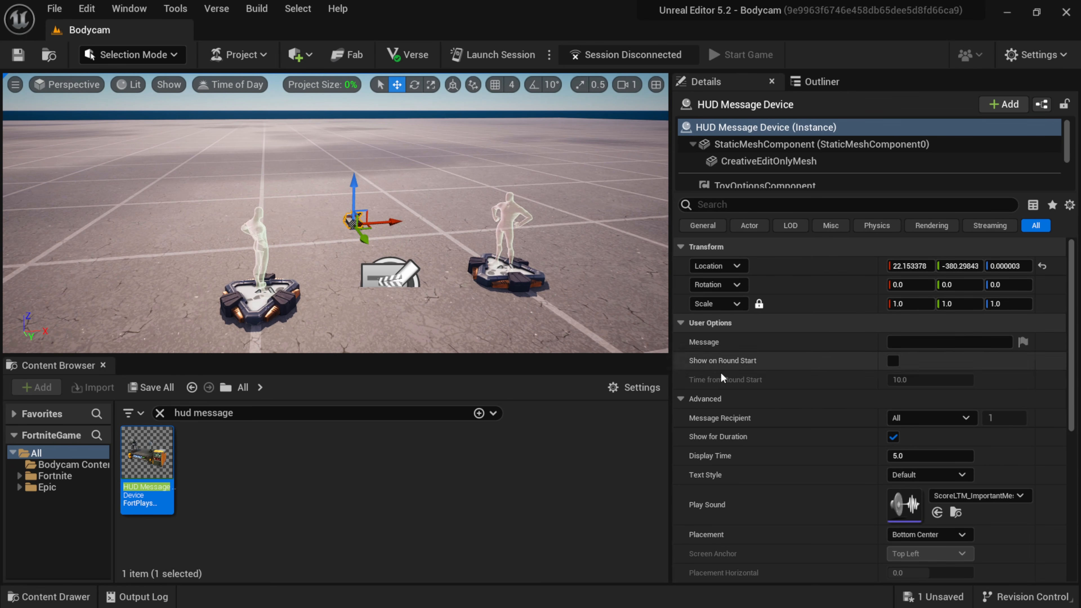
mouse_move(707, 365)
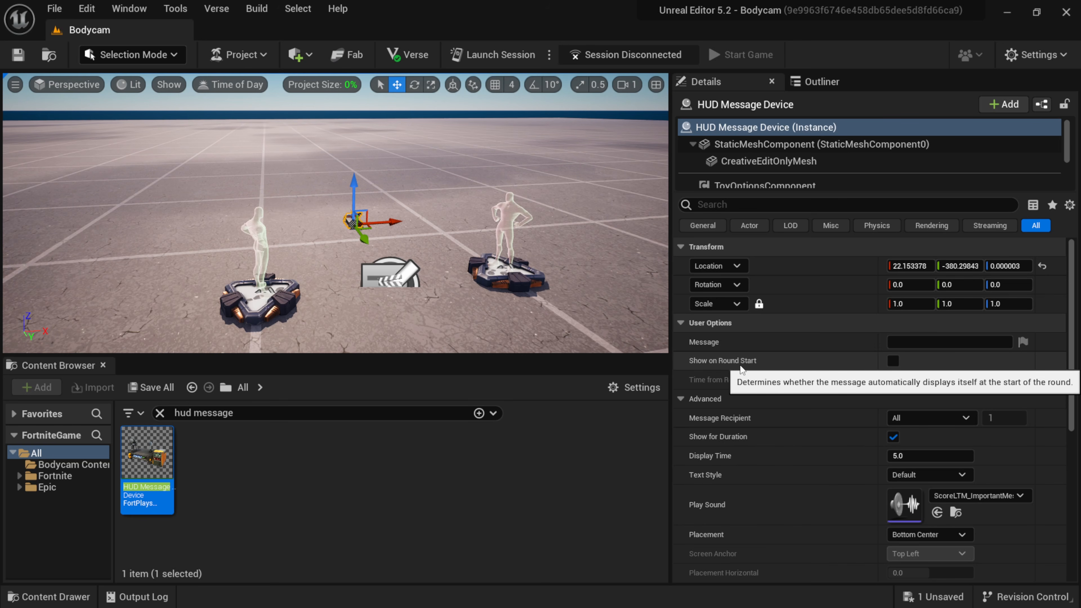
left_click(894, 362)
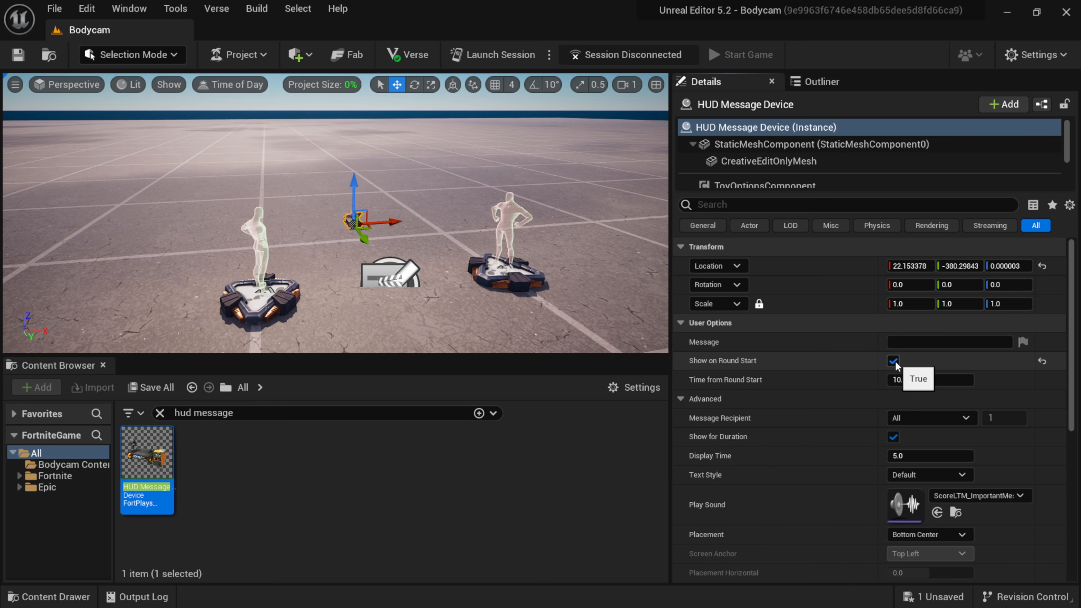
left_click(917, 378)
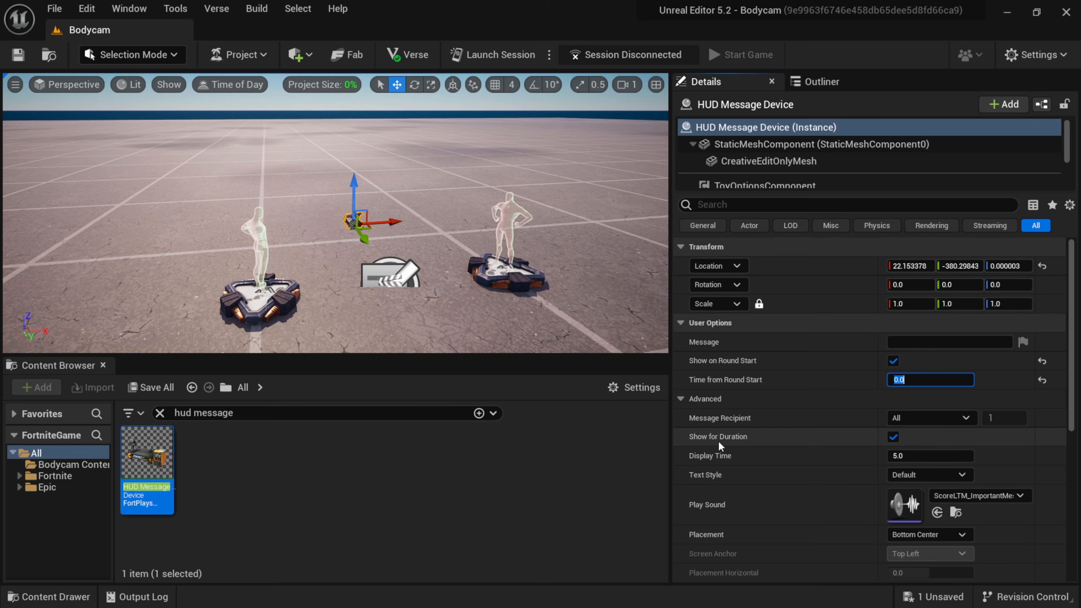
left_click(893, 436)
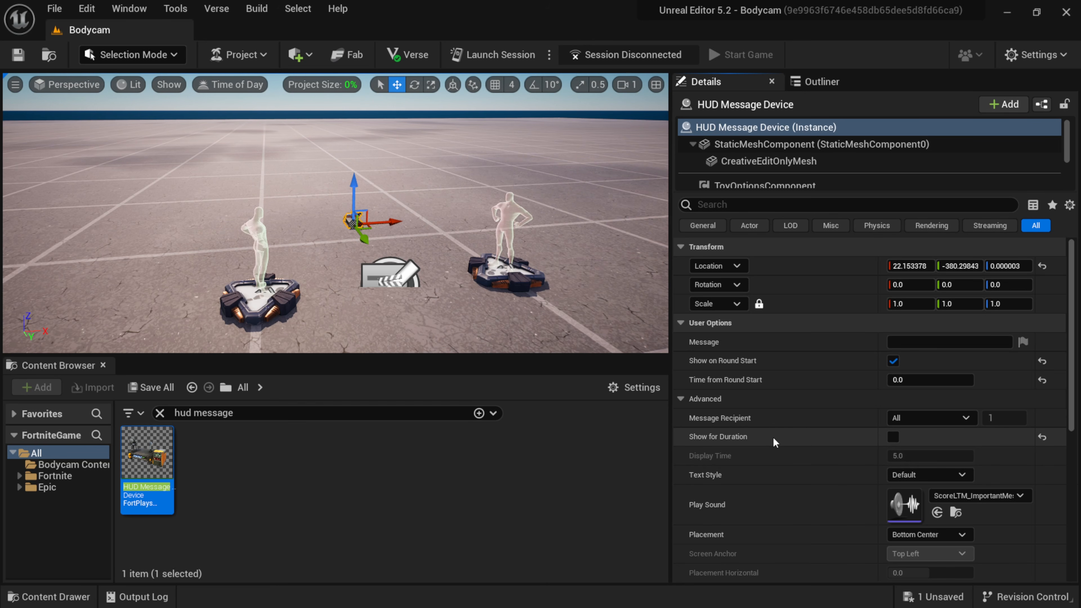
Step: Assign the Overlay widget from the Bodycam content as the HUD Message Device's HUD Widget
left_click_drag(1073, 293, 1073, 412)
mouse_move(713, 401)
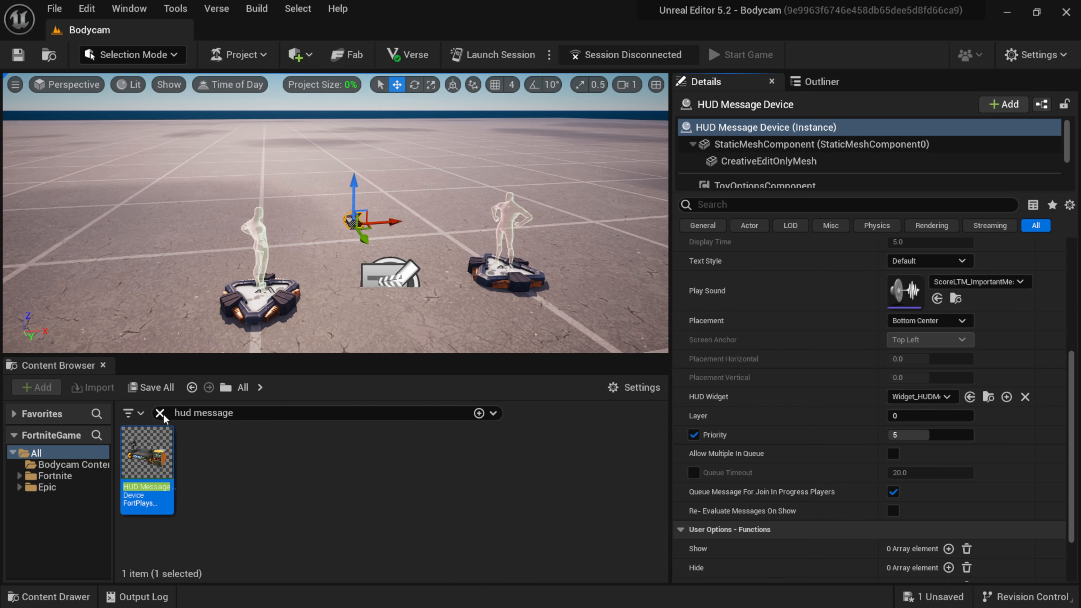
left_click(160, 413)
left_click(62, 464)
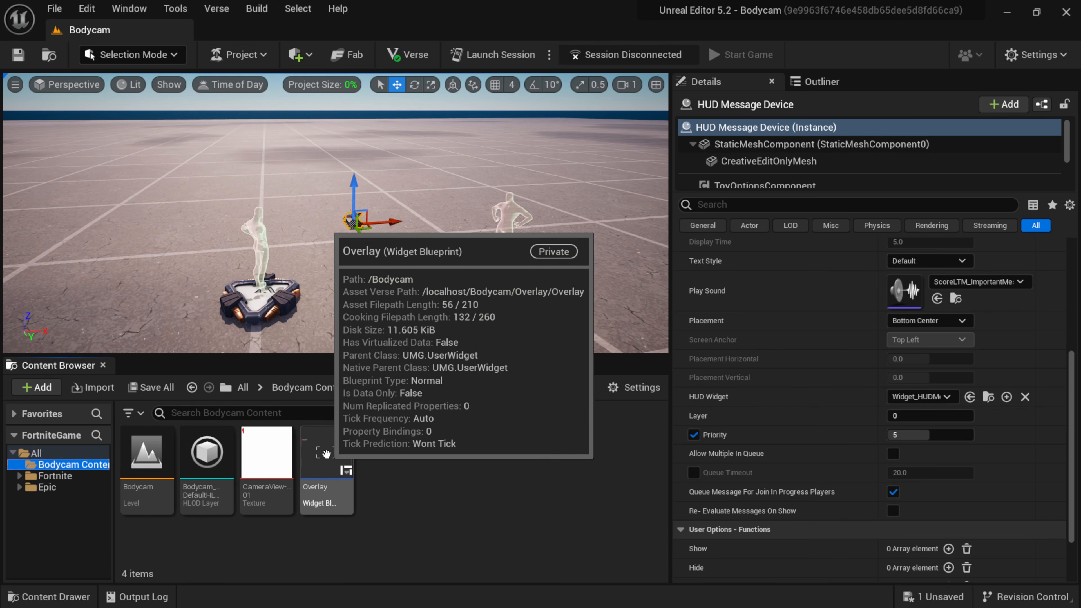
left_click_drag(326, 454, 888, 401)
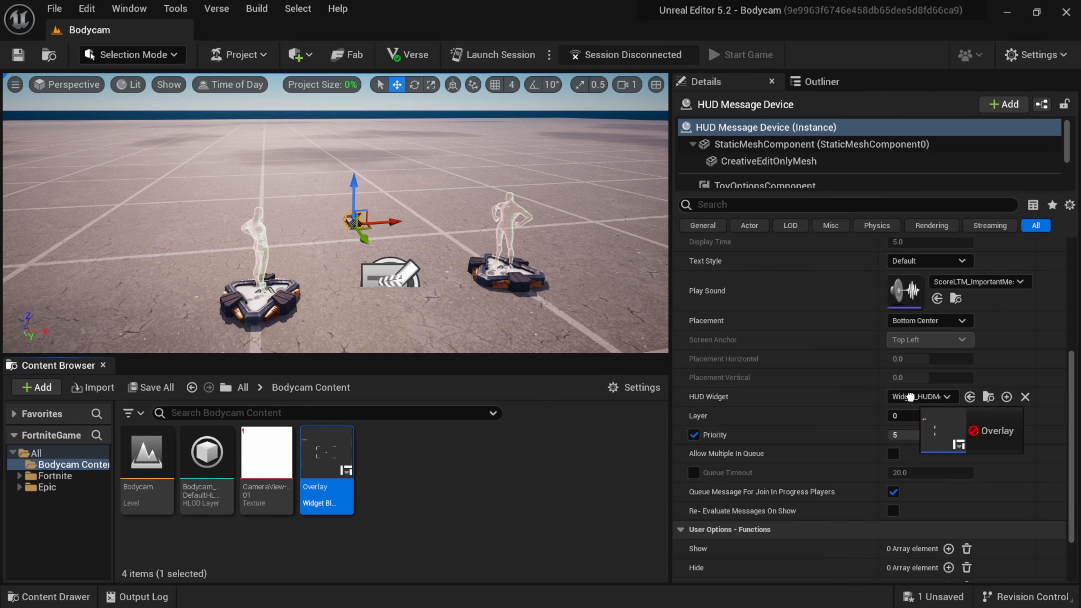
left_click_drag(898, 398, 900, 398)
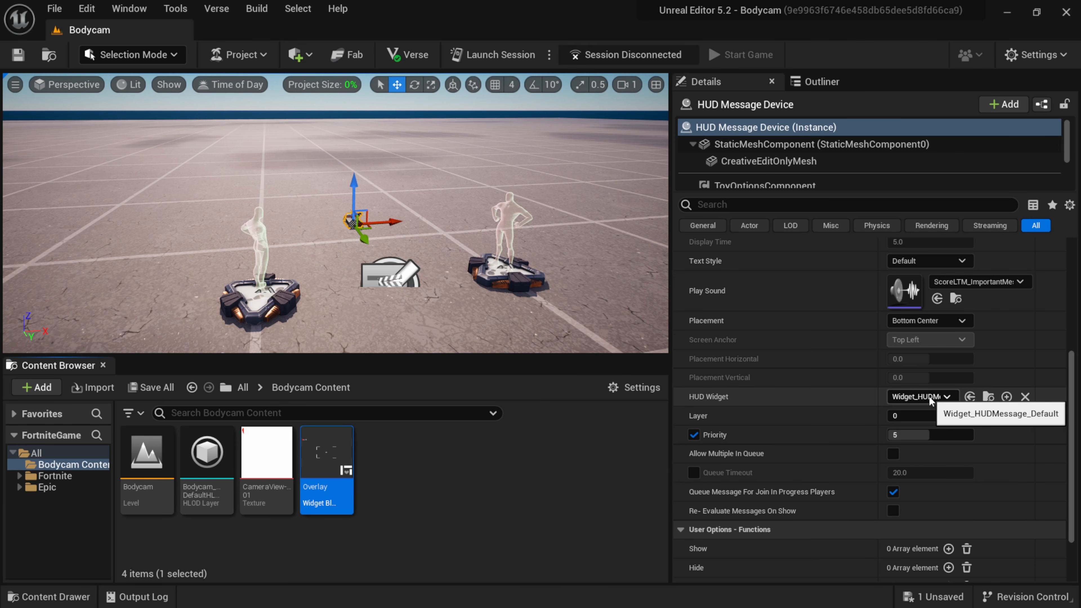
left_click(944, 398)
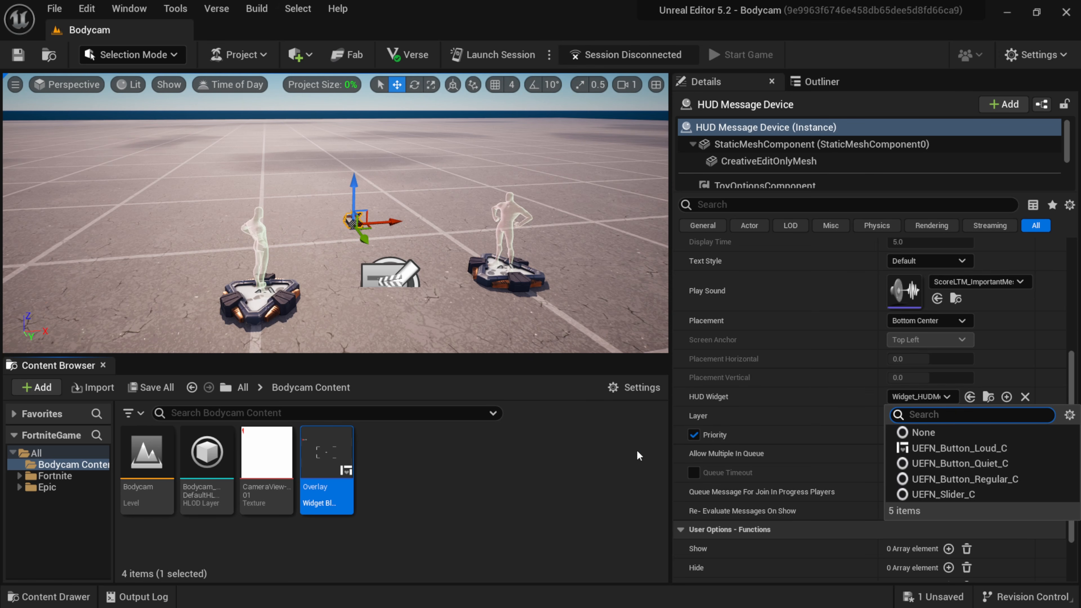
left_click(797, 397)
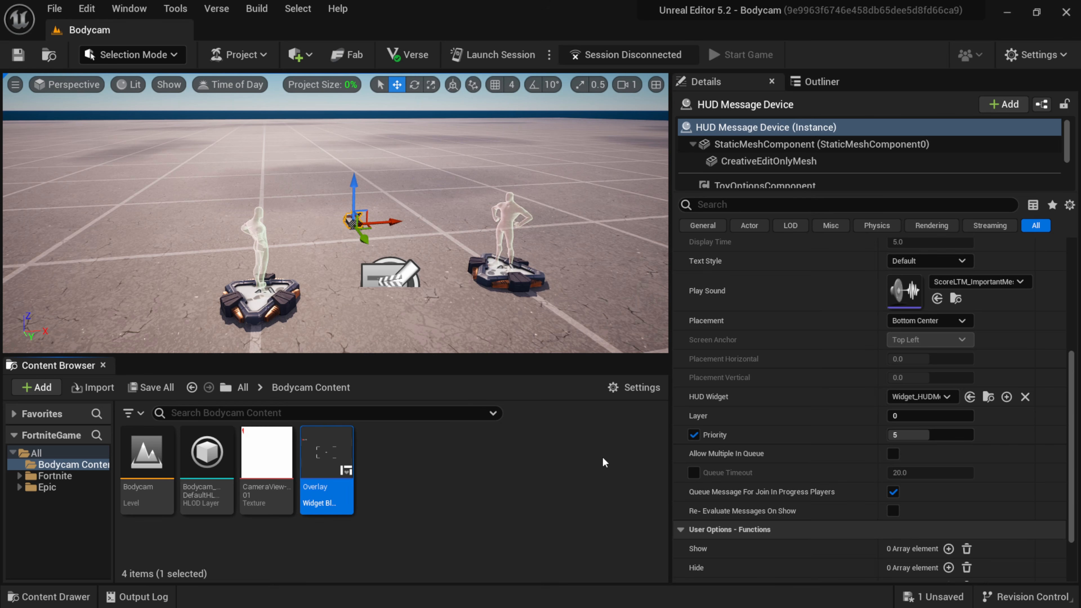
left_click(970, 400)
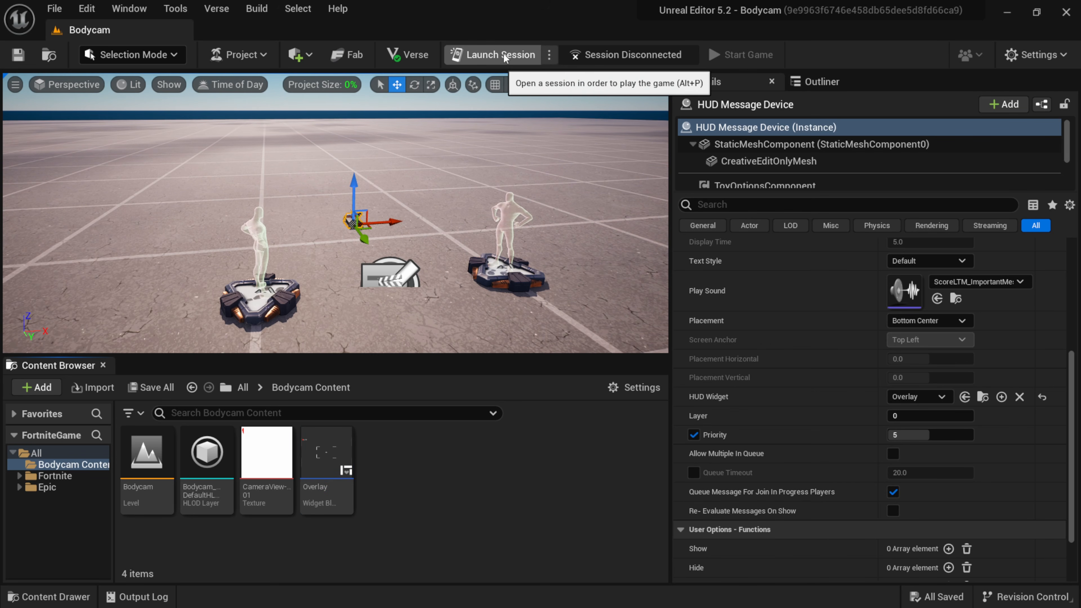
Step: Launch a session and run around the spawn pads to check the REC overlay in game
left_click(502, 57)
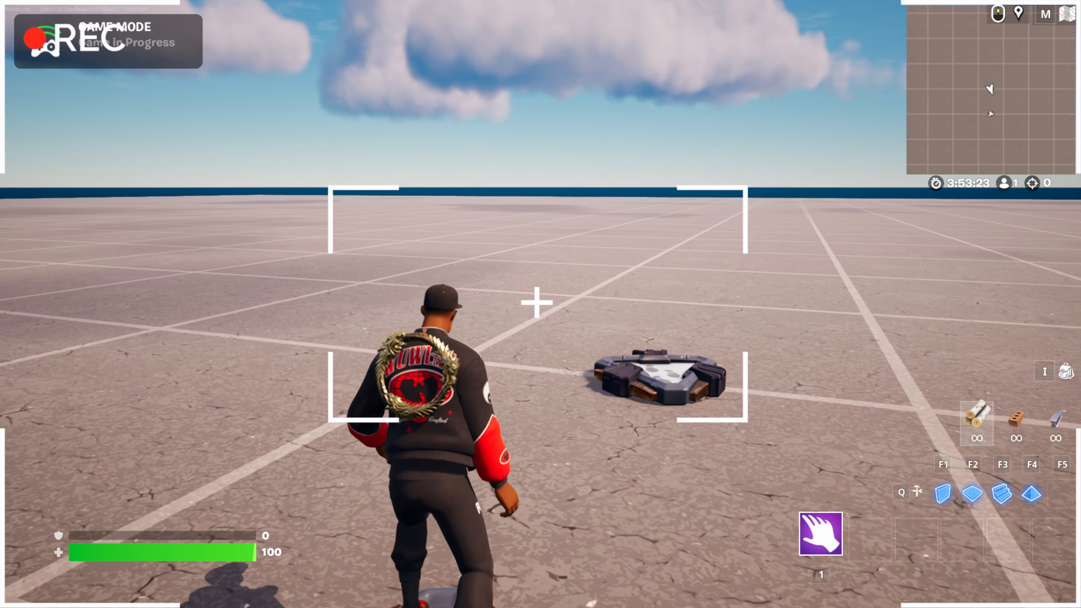
key("w")
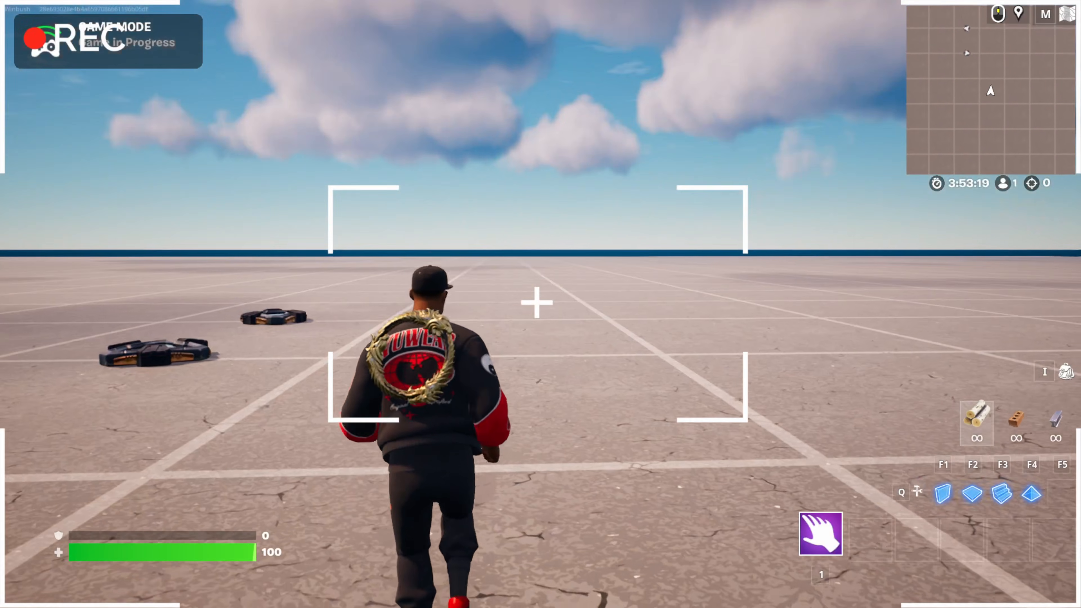
key("w")
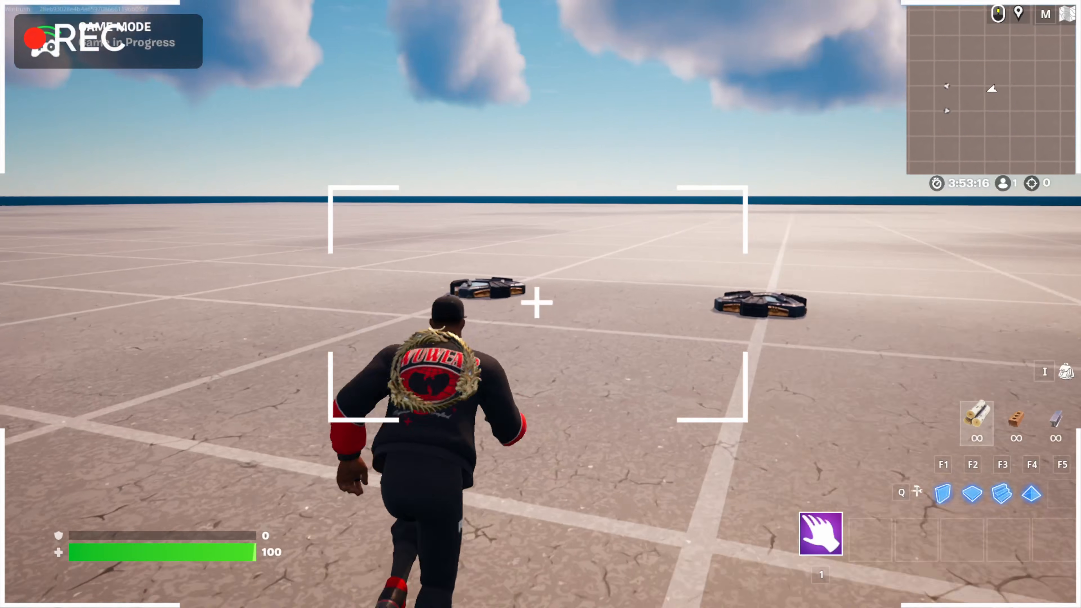
key("w")
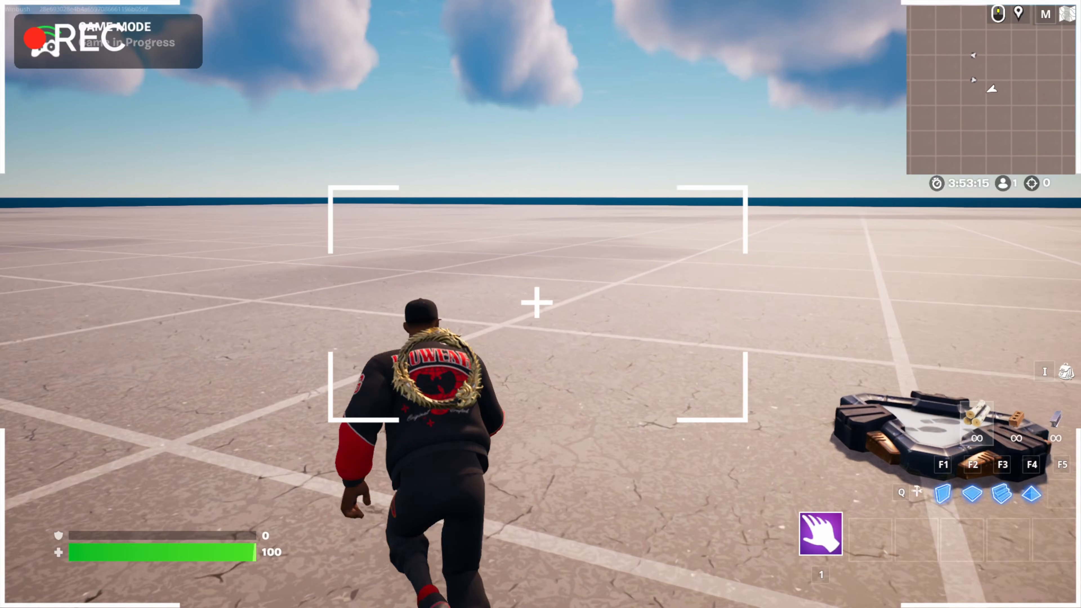
key("w")
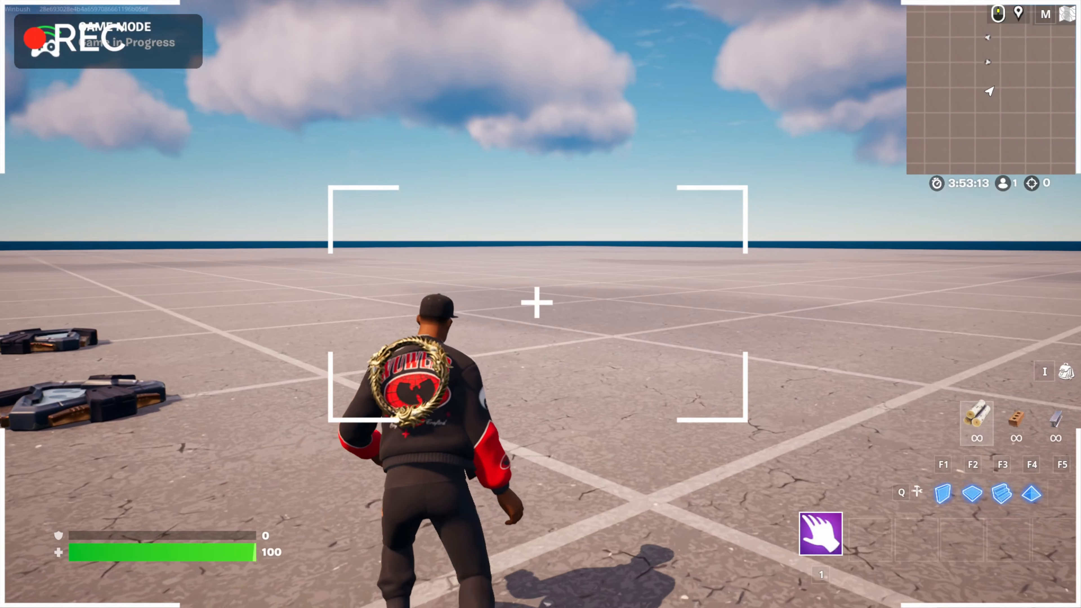
key("w")
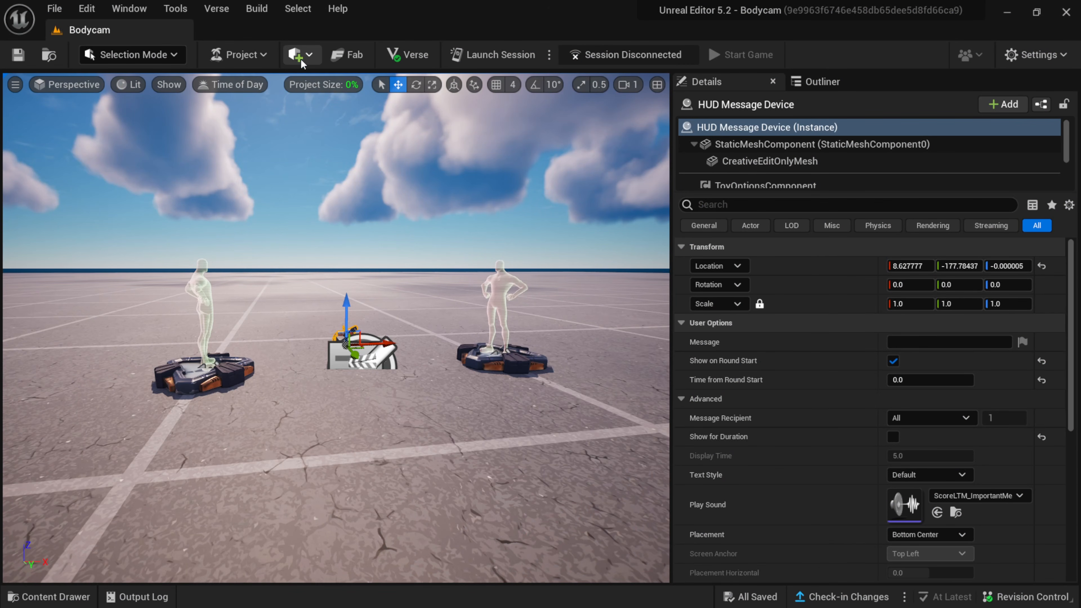
Step: Add a Blocking Volume to the level and reset its location to 0, 0, 0
left_click(297, 56)
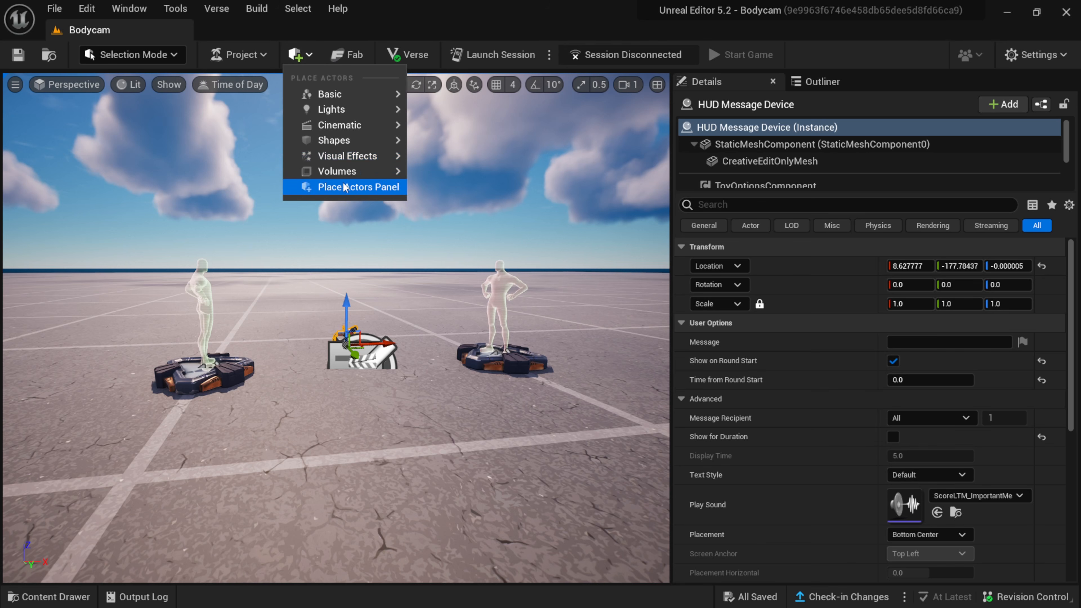
mouse_move(350, 170)
left_click(484, 183)
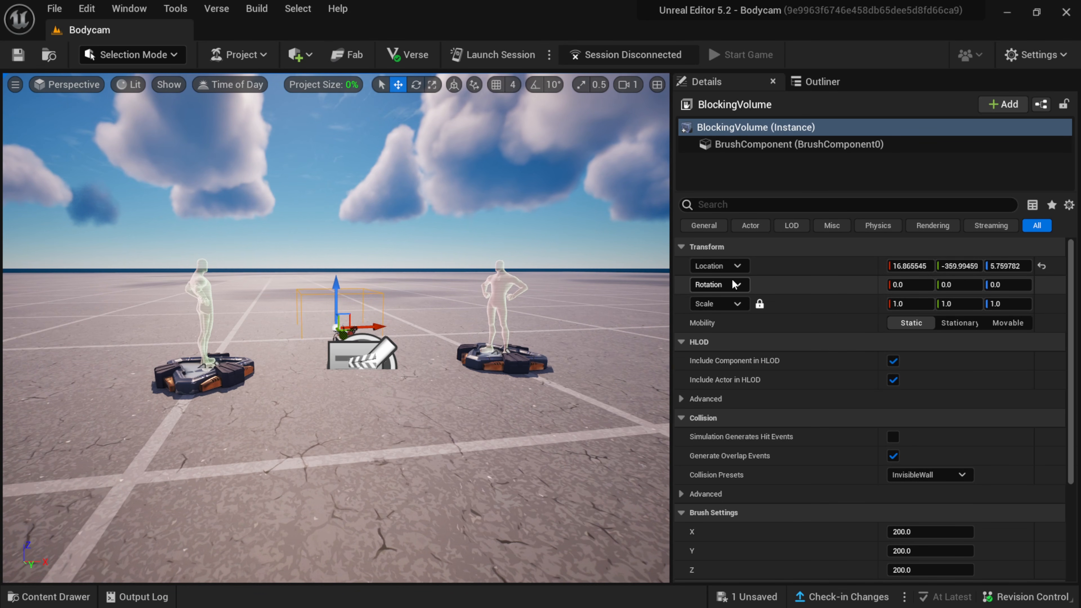
left_click(1041, 266)
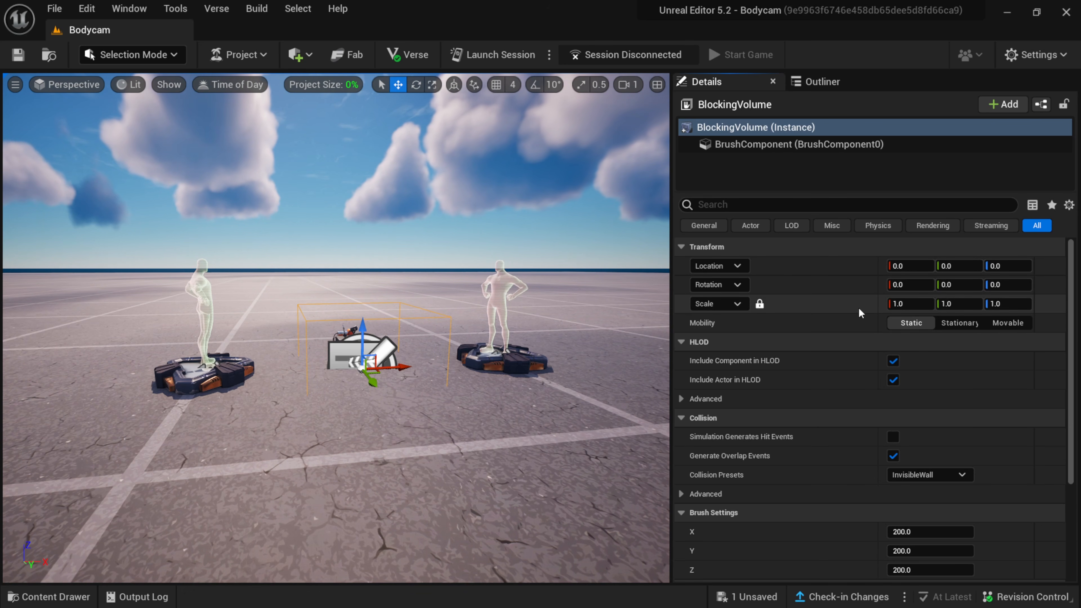
Step: Scale the Blocking Volume uniformly to 100 on all axes so it encloses the level
left_click(909, 306)
type("10")
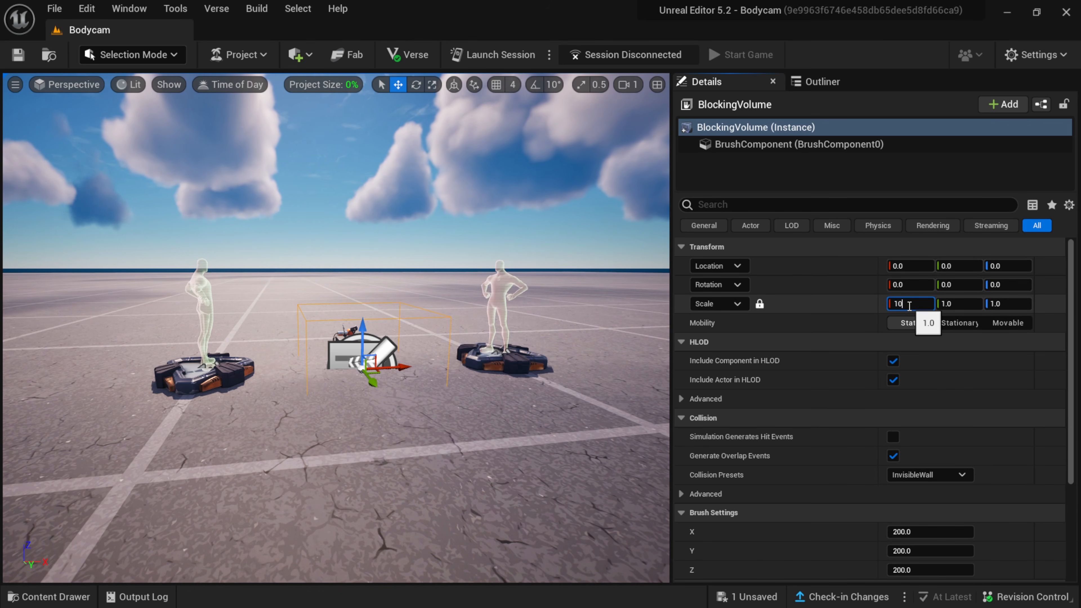
type("0")
key("Return")
scroll(472, 307, "down", 10)
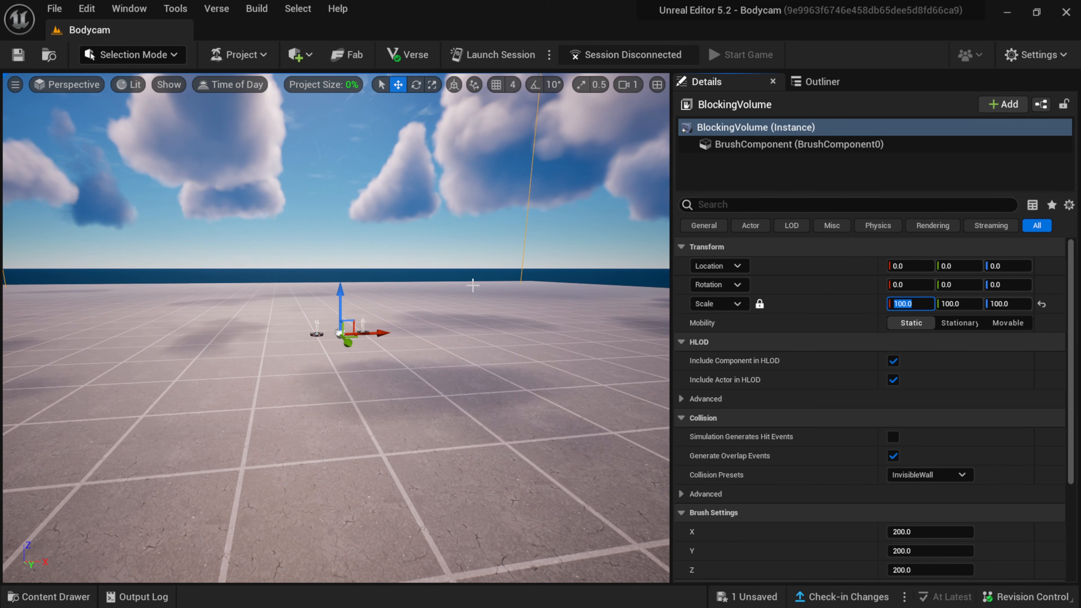
Step: Change the Blocking Volume's collision preset to FortCameraOnly
left_click(819, 81)
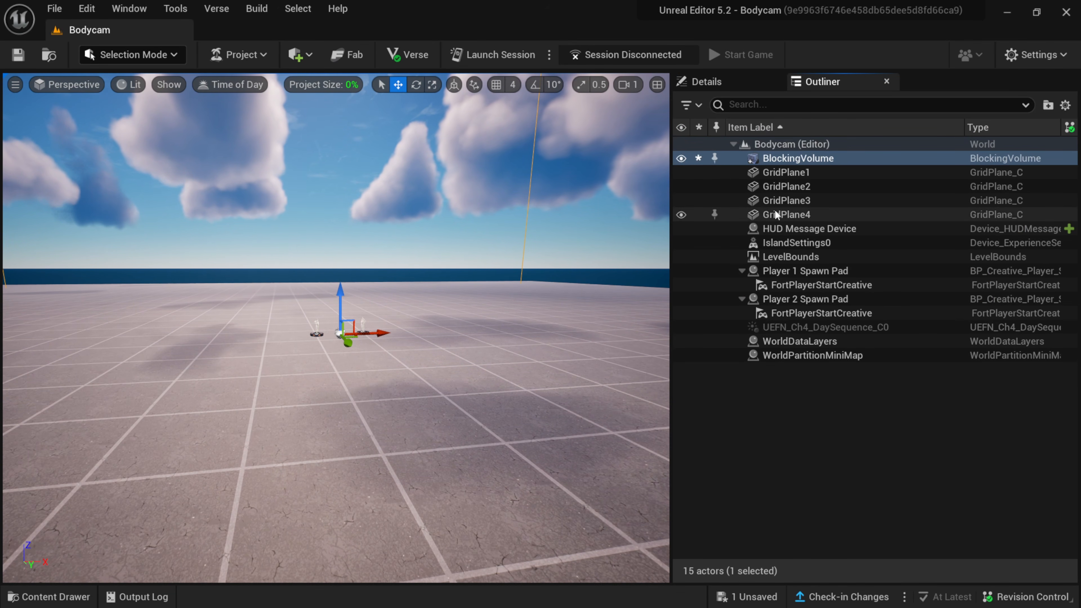
left_click(788, 160)
left_click(707, 82)
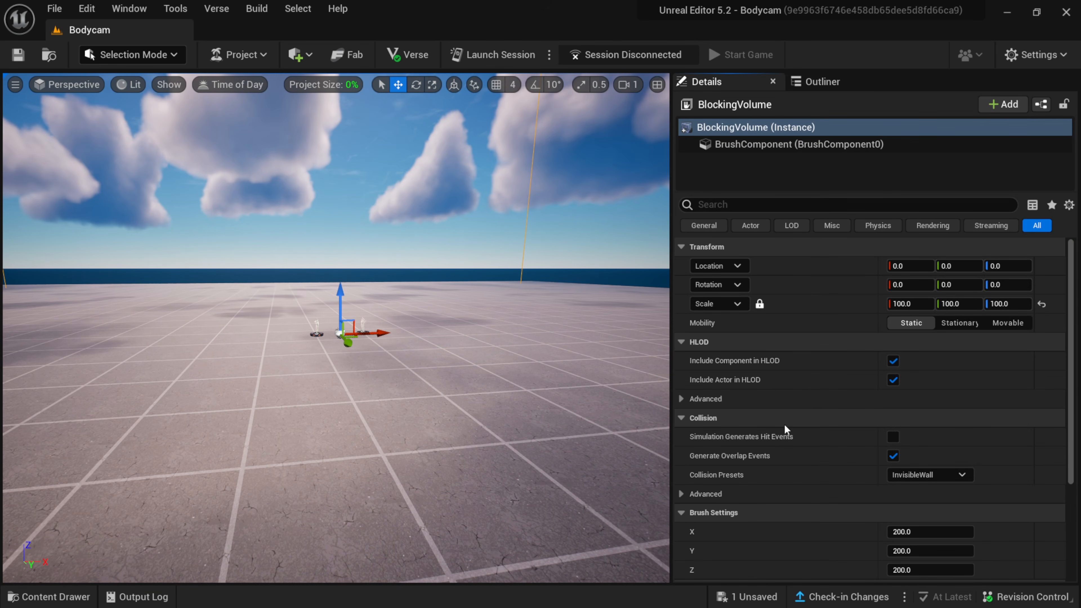
left_click(958, 474)
left_click_drag(1039, 218, 1038, 330)
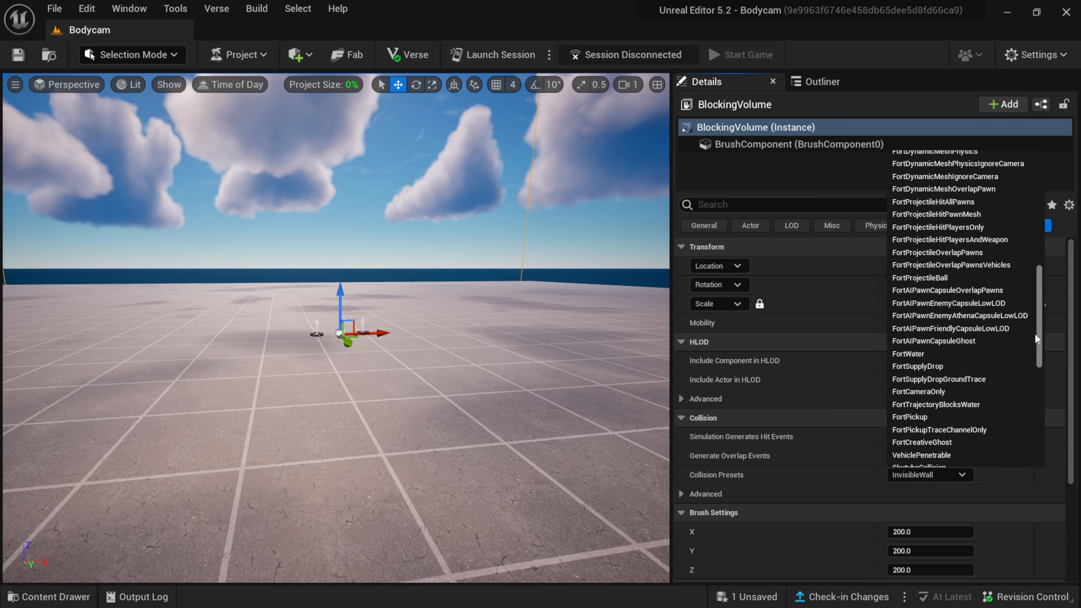
left_click(923, 393)
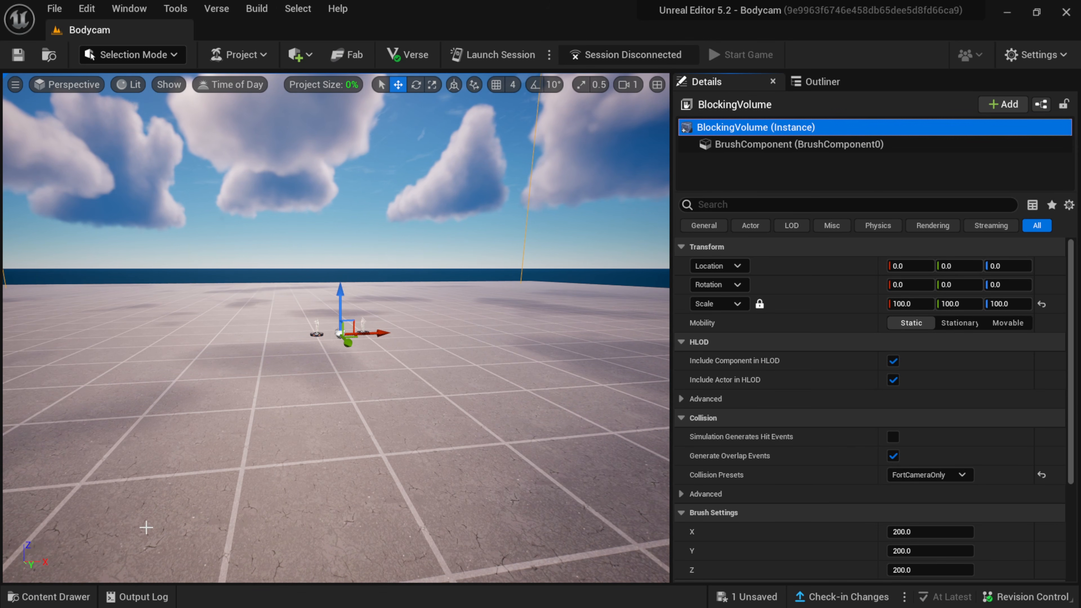
Step: Save all unsaved project content and return to the level
left_click(53, 597)
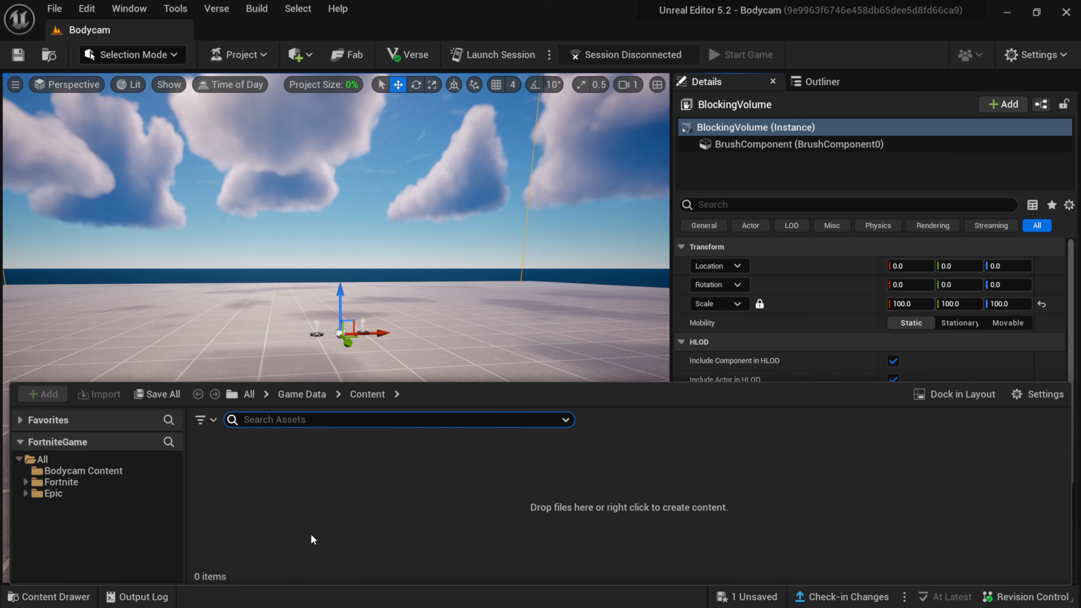
left_click(157, 394)
left_click(647, 470)
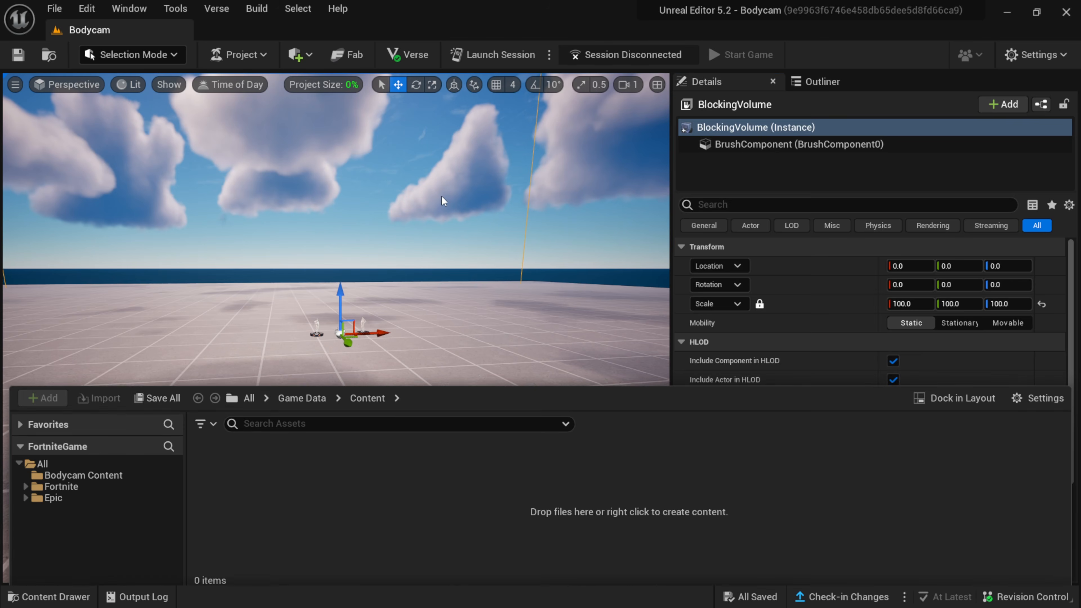
left_click(475, 261)
Step: Launch a session and walk around the spawn pads to check the camera view with the Blocking Volume
left_click(497, 56)
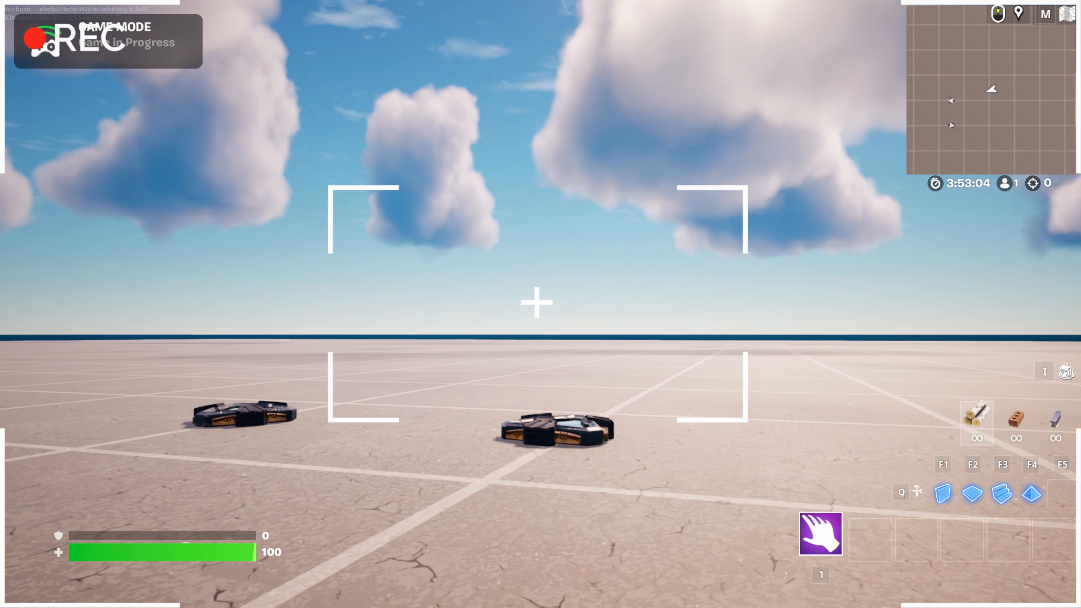
key("w")
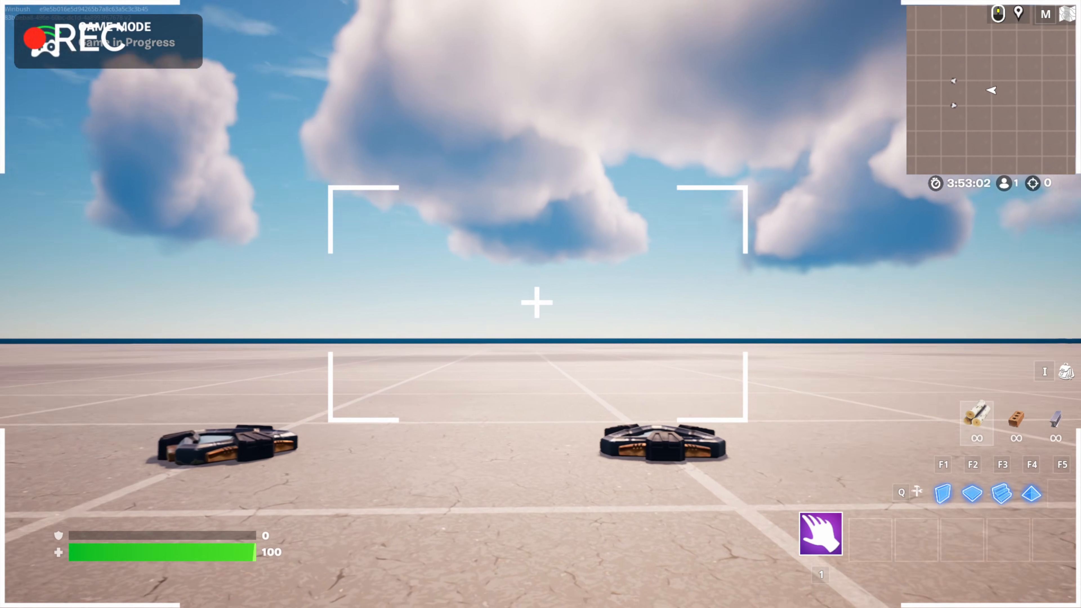
key("w")
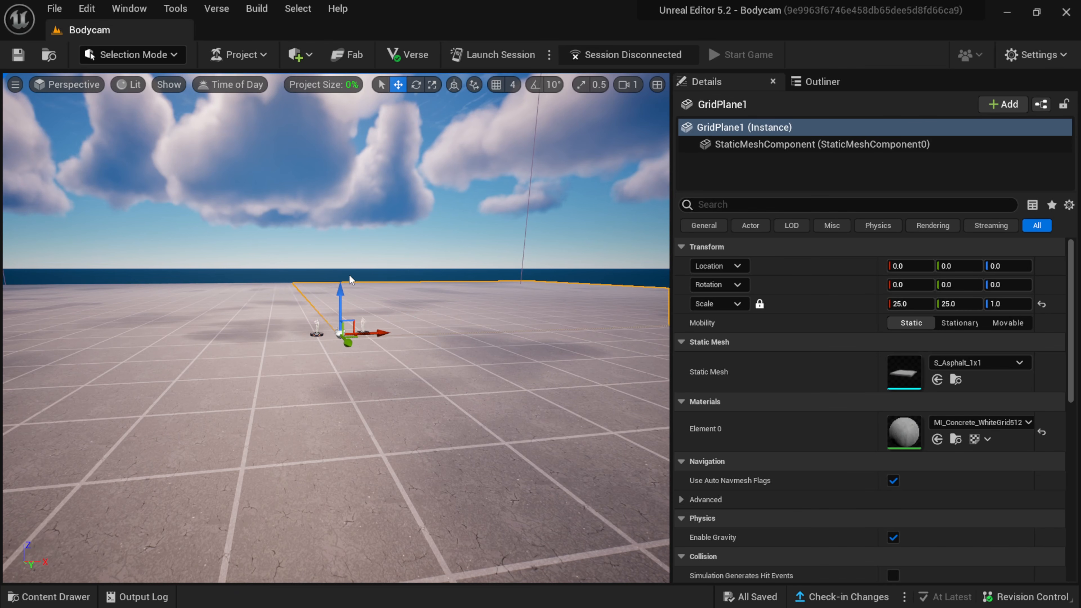
Step: Add a Post Process Volume to the level and reset its location to the world origin
right_click_drag(399, 274, 403, 263)
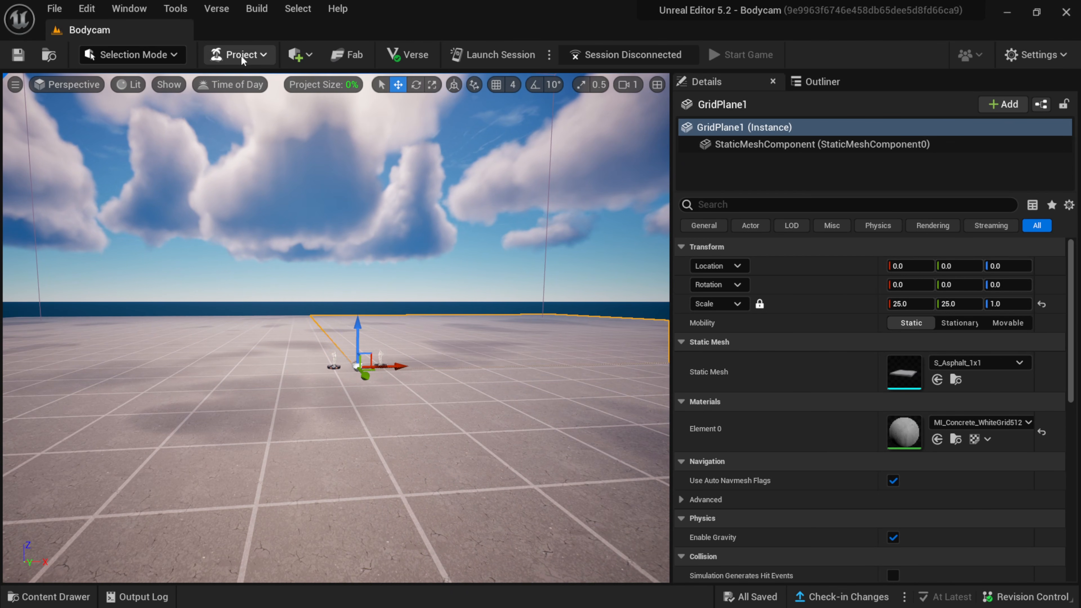
left_click(304, 60)
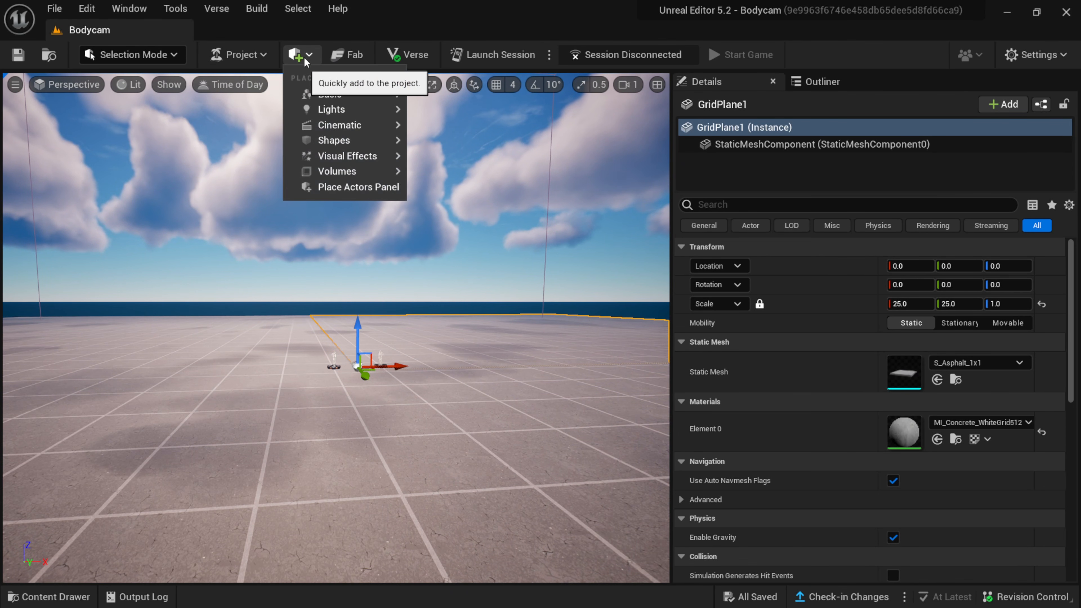
mouse_move(359, 177)
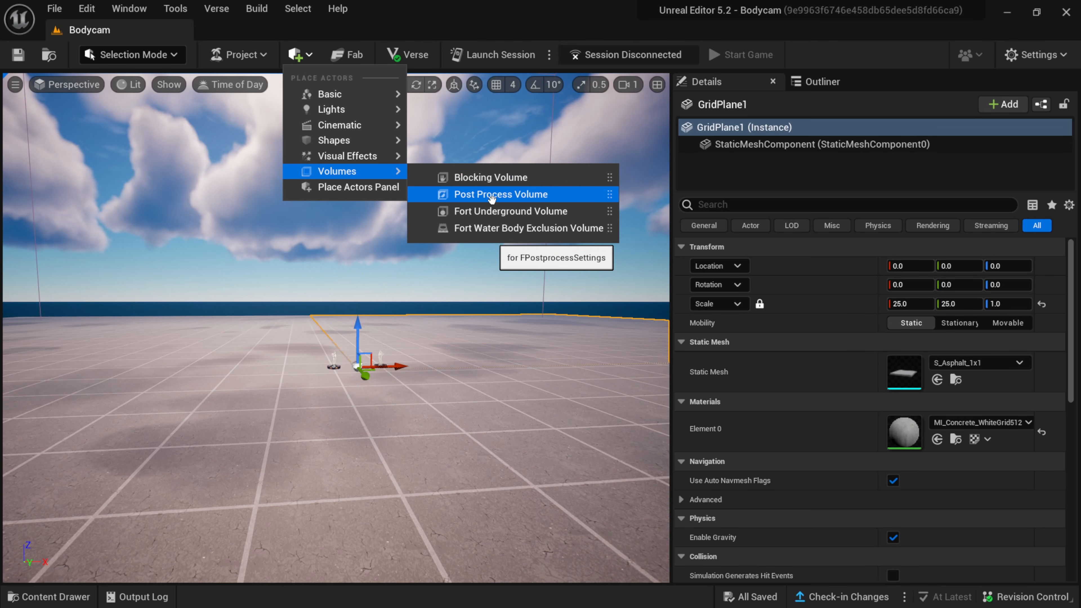
left_click(492, 195)
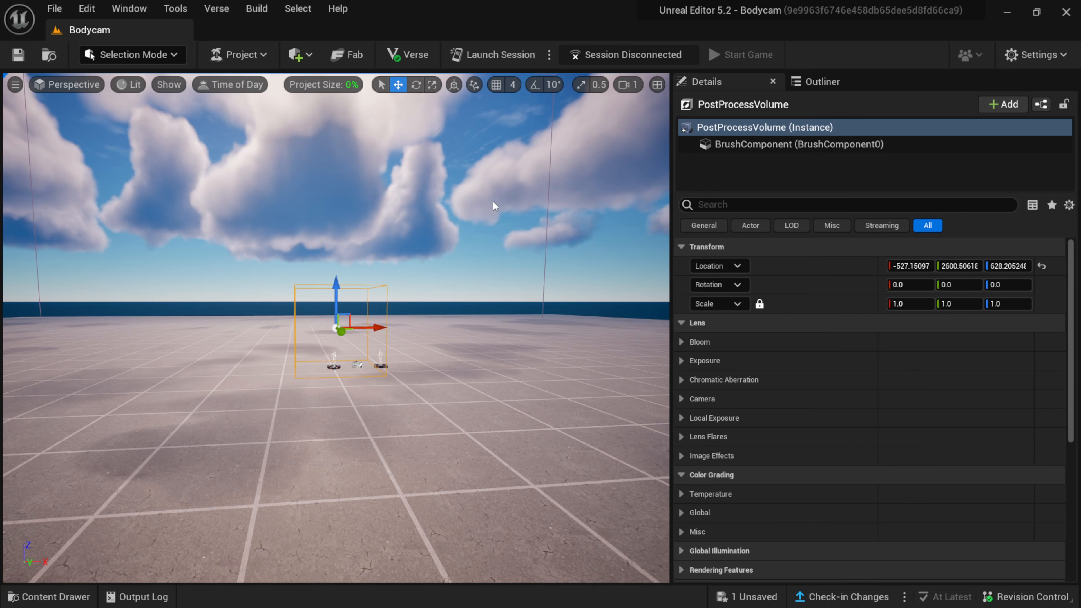
left_click(1041, 266)
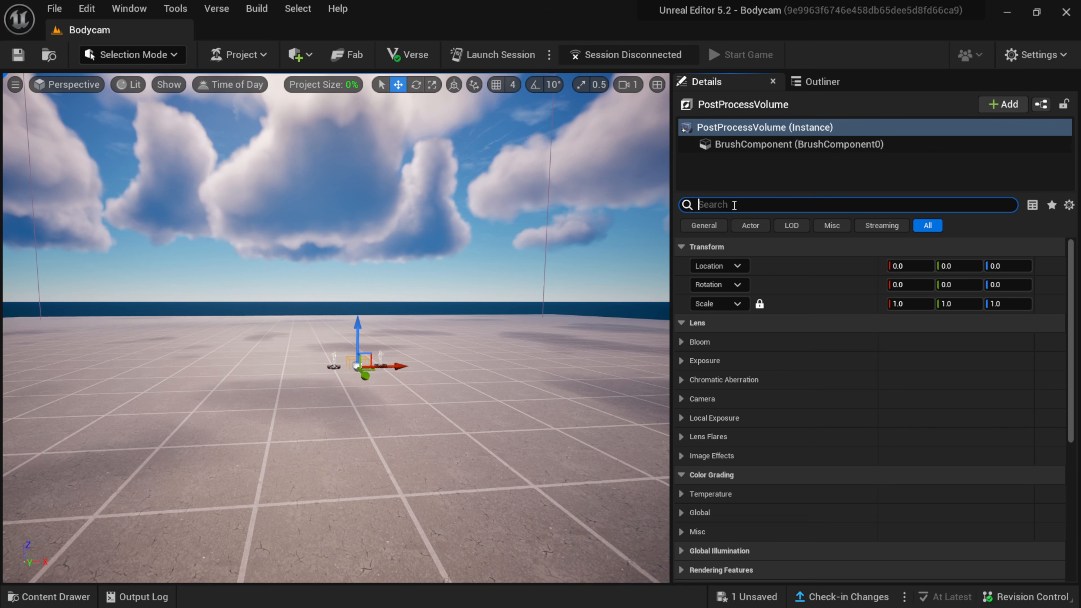
Step: Find the unbound setting of the Post Process Volume, enable Infinite Extent (Unbound), and clear the property search
type("unb")
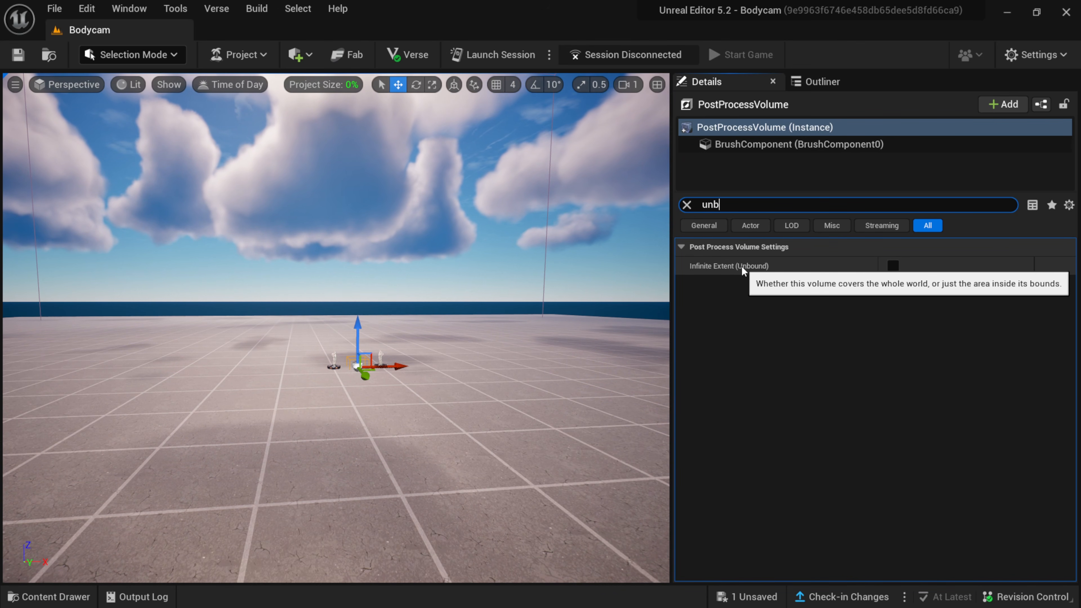
left_click(893, 266)
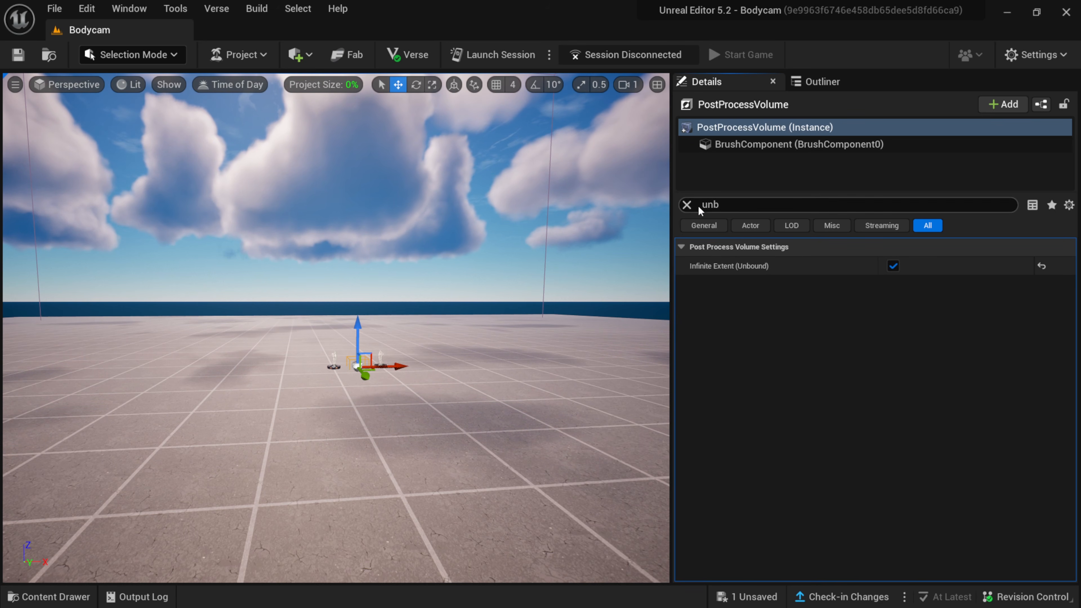
left_click(687, 205)
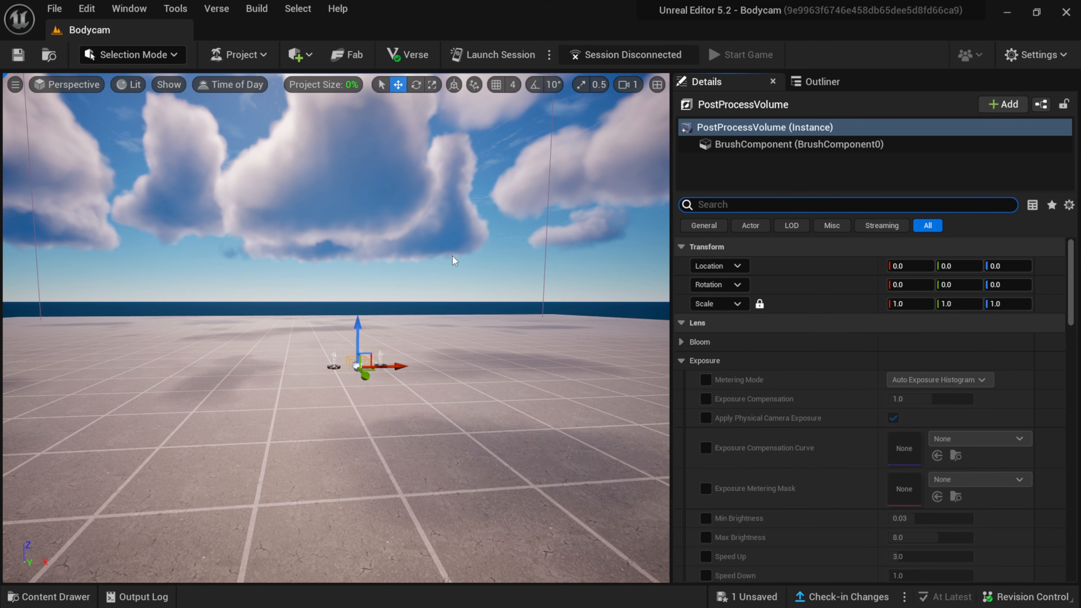
right_click_drag(481, 258, 331, 202)
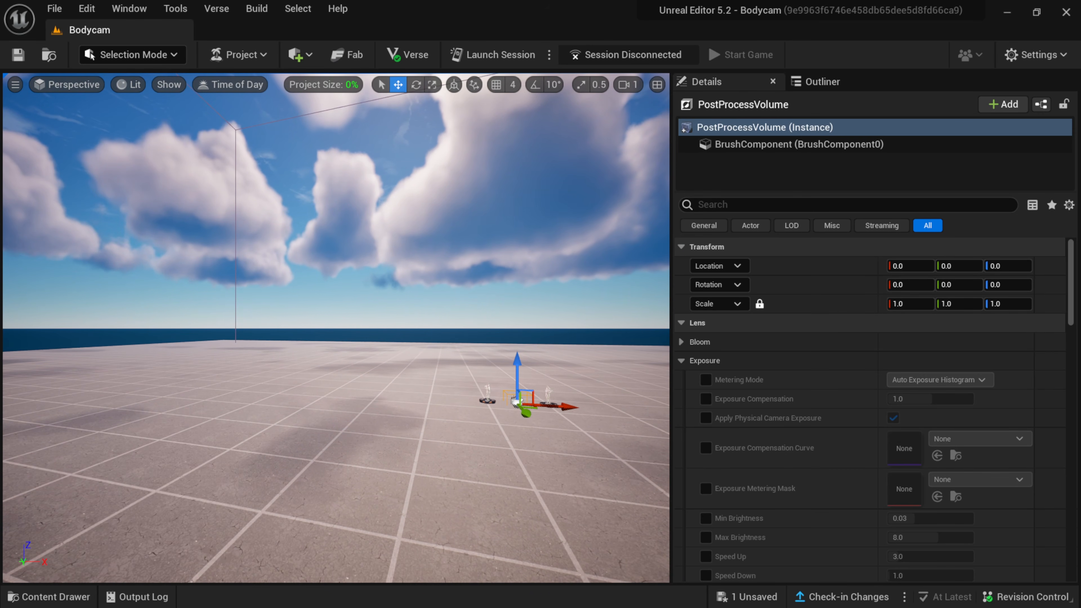
left_click(312, 275)
right_click_drag(404, 281, 455, 268)
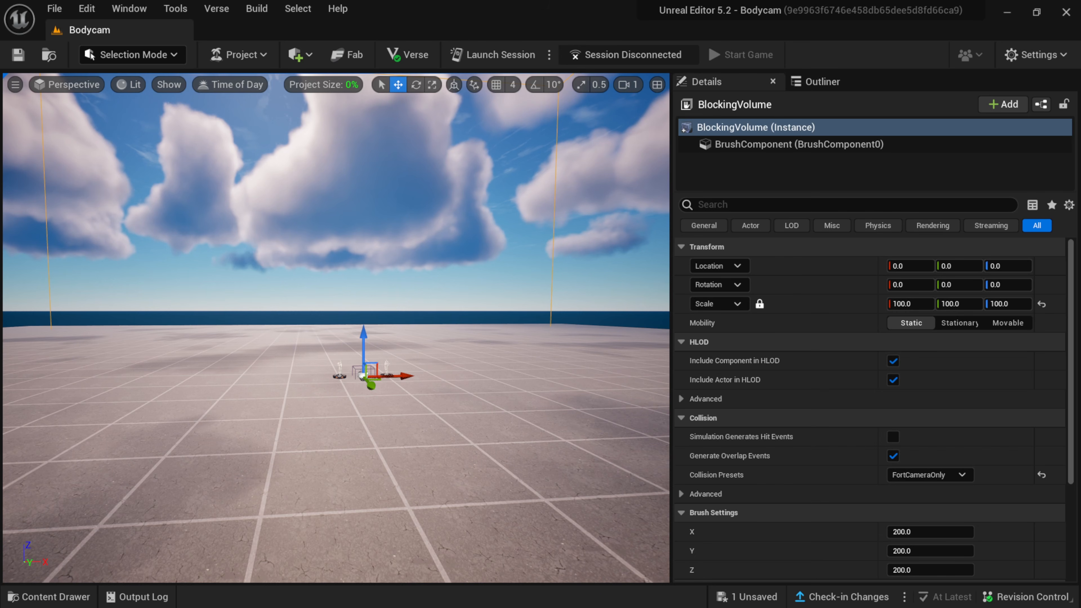
left_click(469, 371)
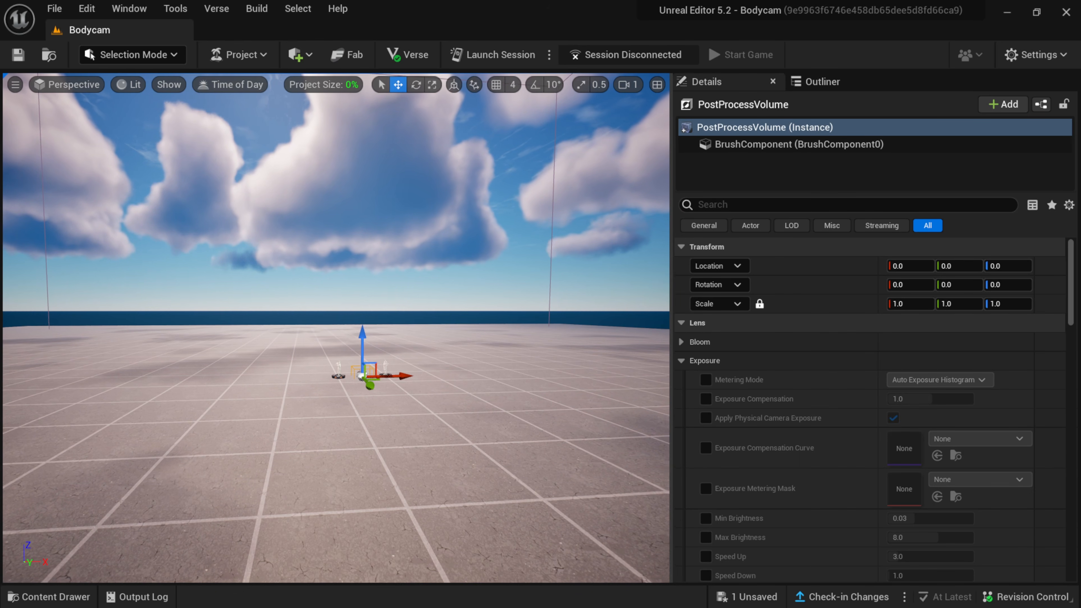
right_click_drag(413, 401, 445, 379)
right_click_drag(347, 392, 320, 398)
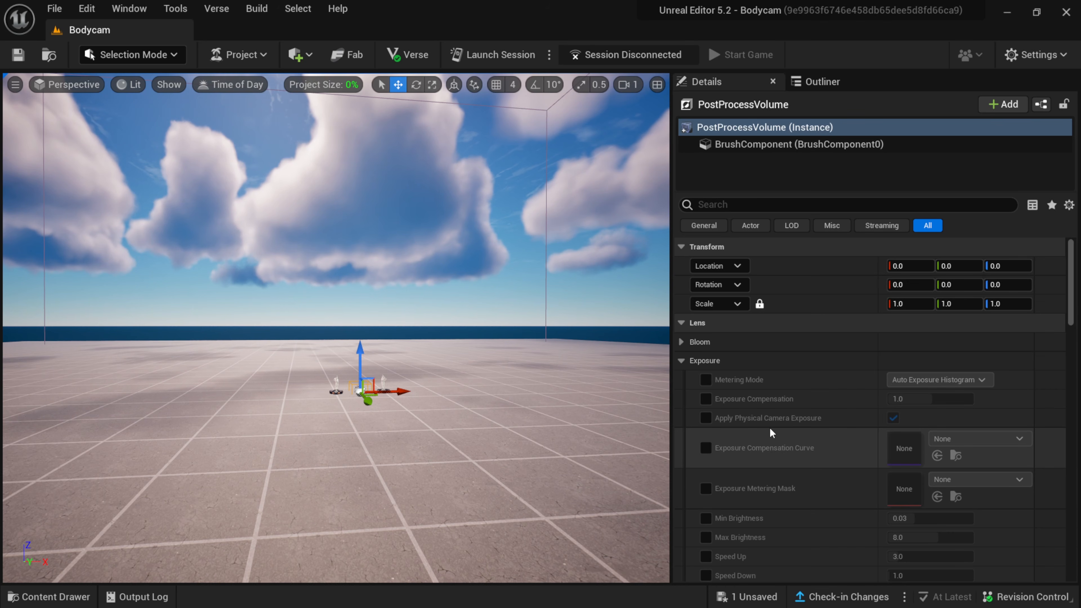
Step: Enable the Bloom Intensity and Threshold overrides on the Post Process Volume, leaving the Exposure and Bloom groups collapsed
left_click(682, 360)
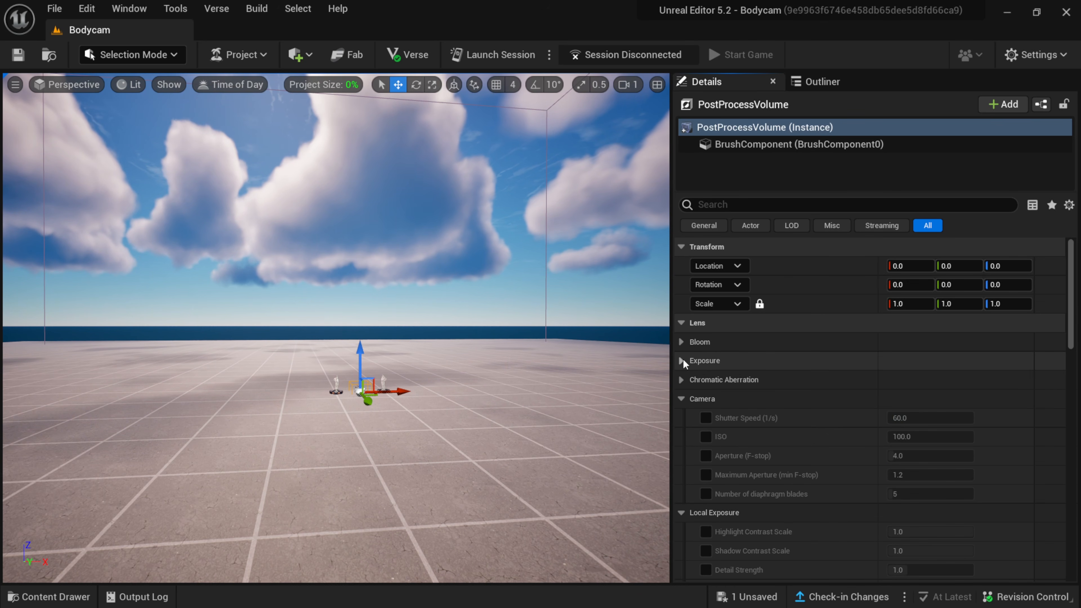
left_click(681, 341)
left_click(706, 360)
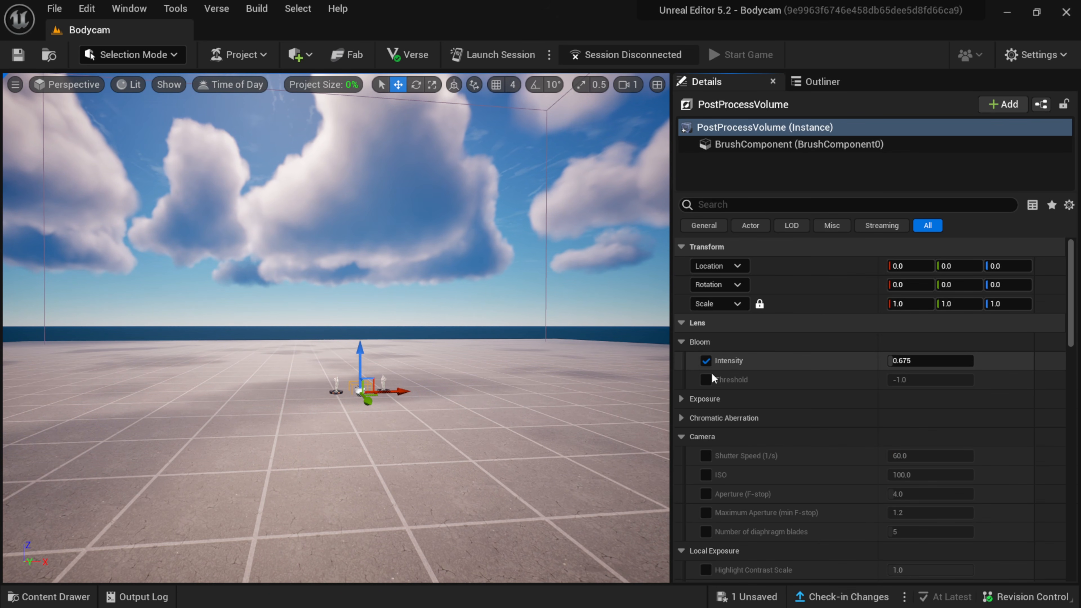
left_click(707, 379)
right_click_drag(553, 383, 516, 378)
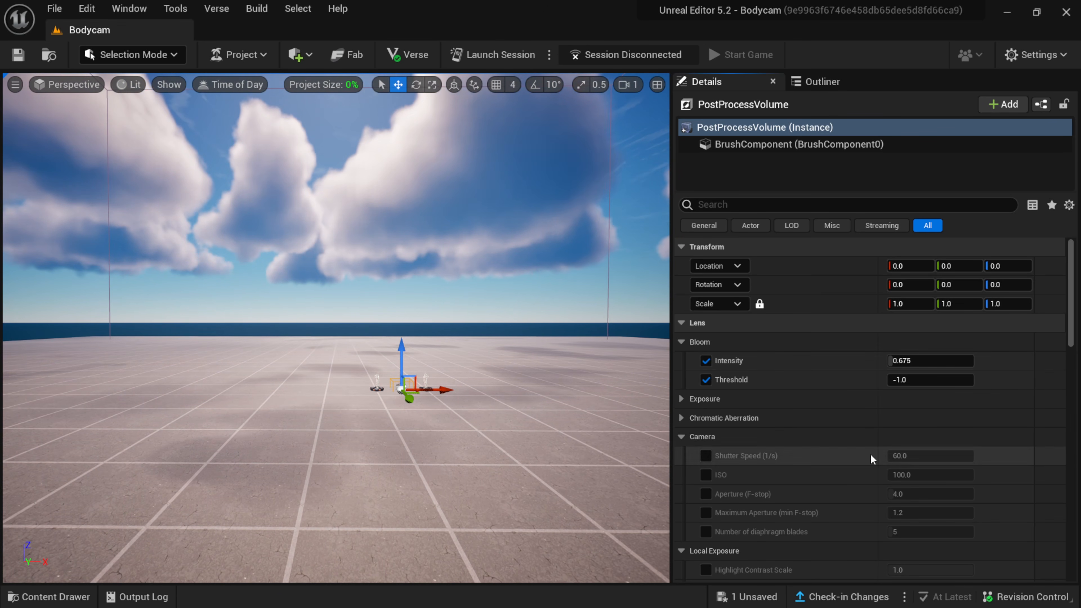
left_click(680, 342)
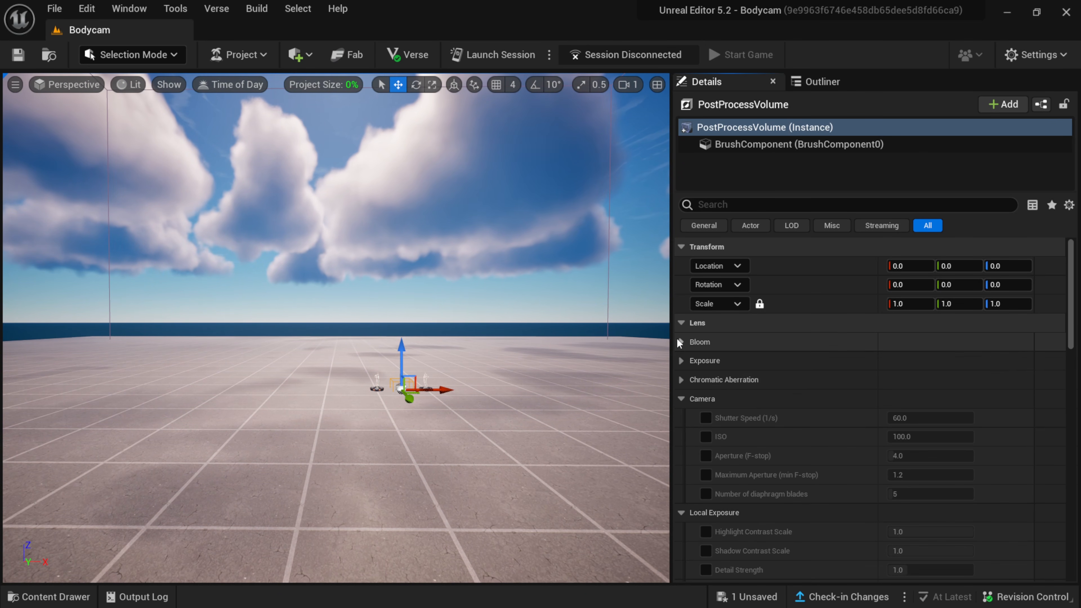
Step: Enable the Chromatic Aberration Intensity and Start Offset overrides and set the intensity to 3
left_click(680, 380)
left_click(706, 399)
left_click_drag(905, 400, 953, 401)
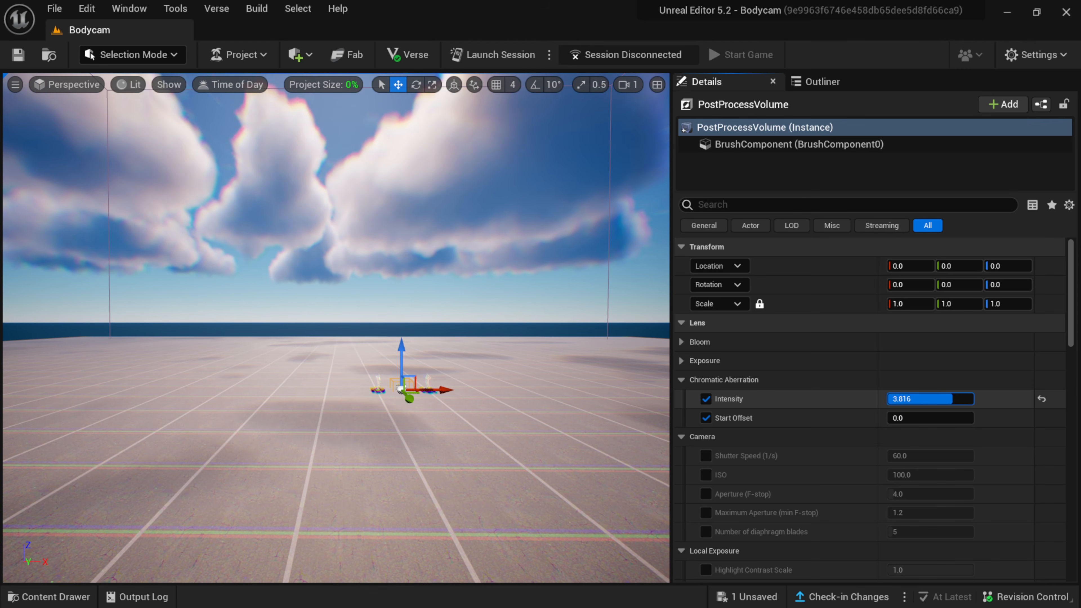
right_click_drag(427, 454, 427, 528)
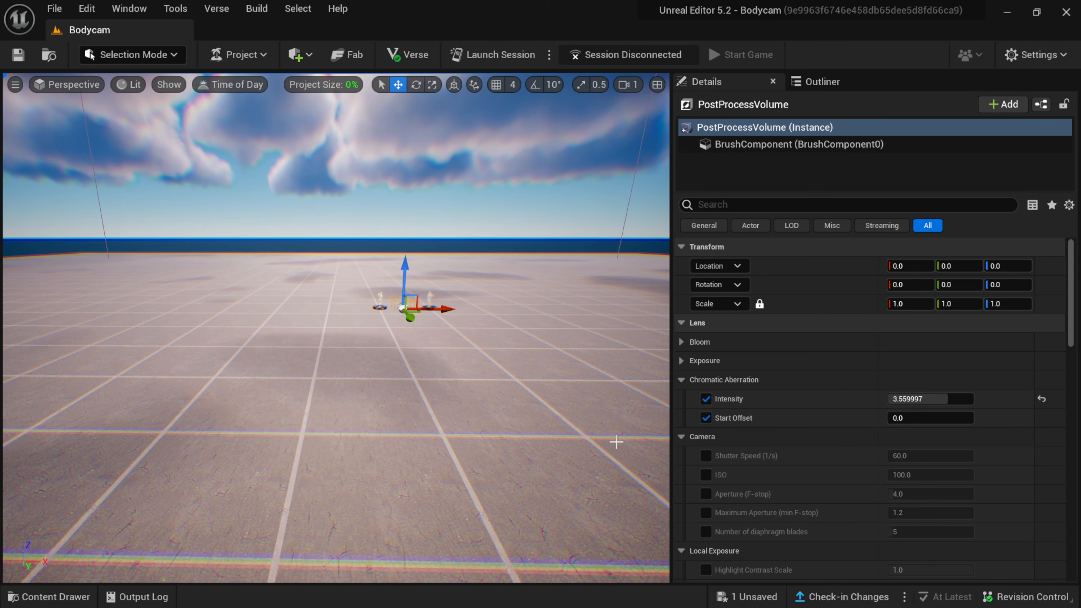
left_click_drag(918, 401, 957, 401)
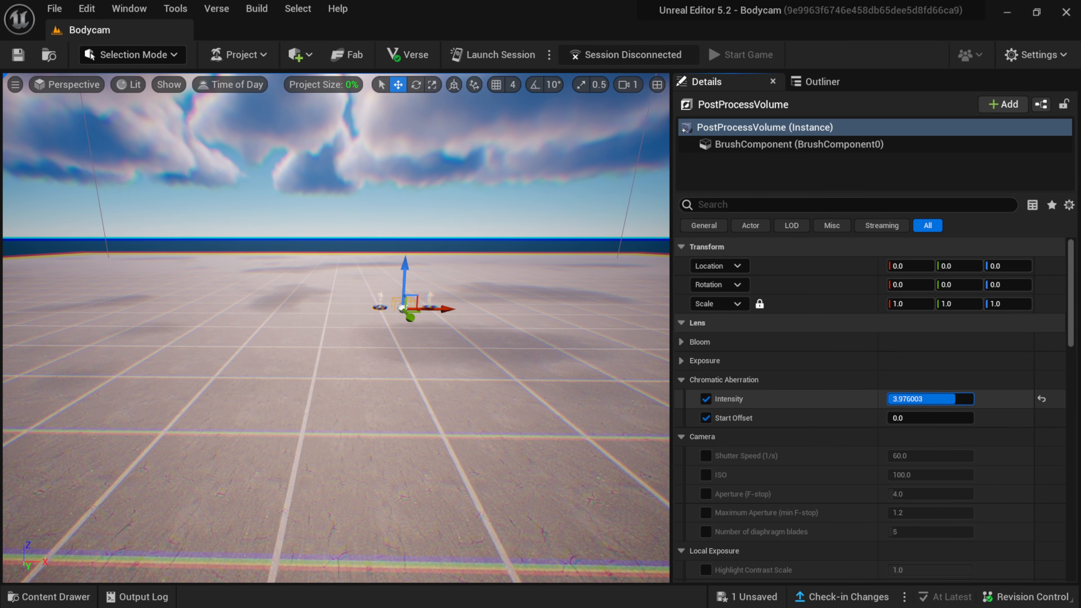
type("3")
key("Return")
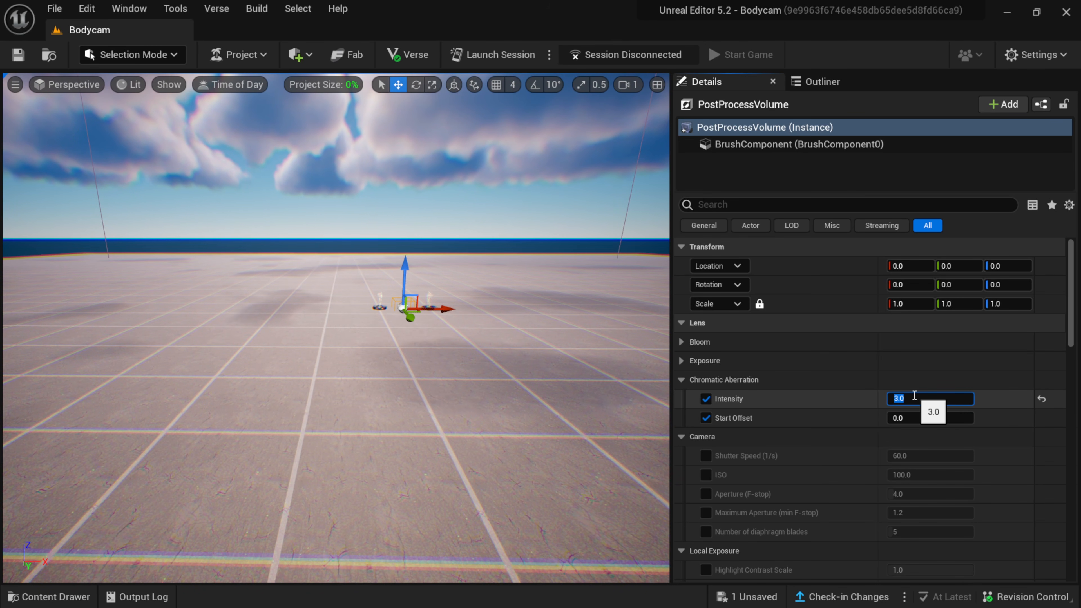
Step: Try out Chromatic Aberration Start Offset values against the viewport and set the offset to 0.2
left_click_drag(914, 418, 958, 418)
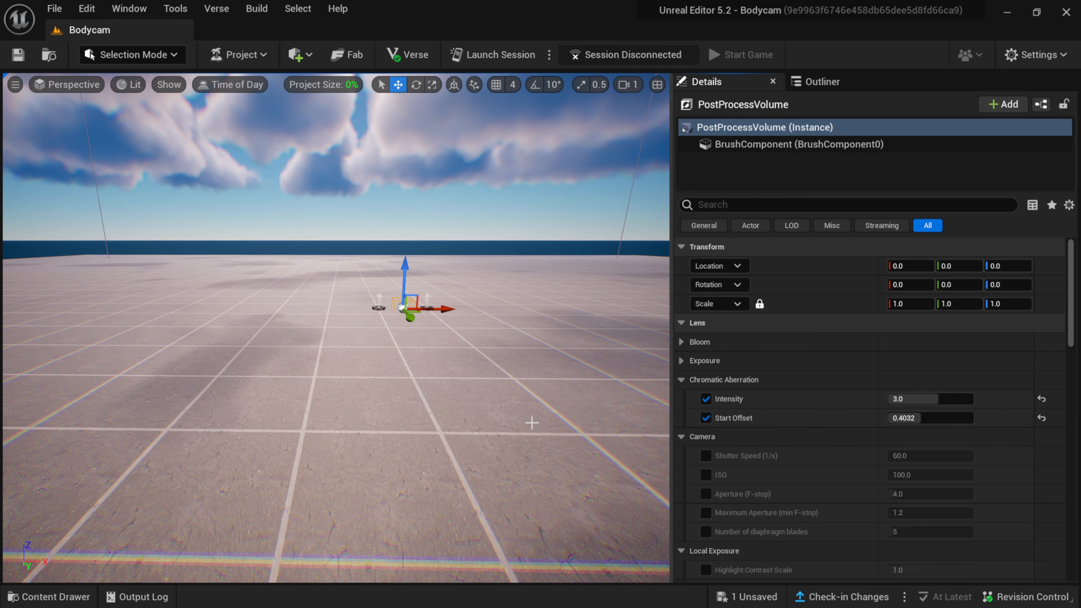
right_click_drag(336, 328, 332, 333)
key("w")
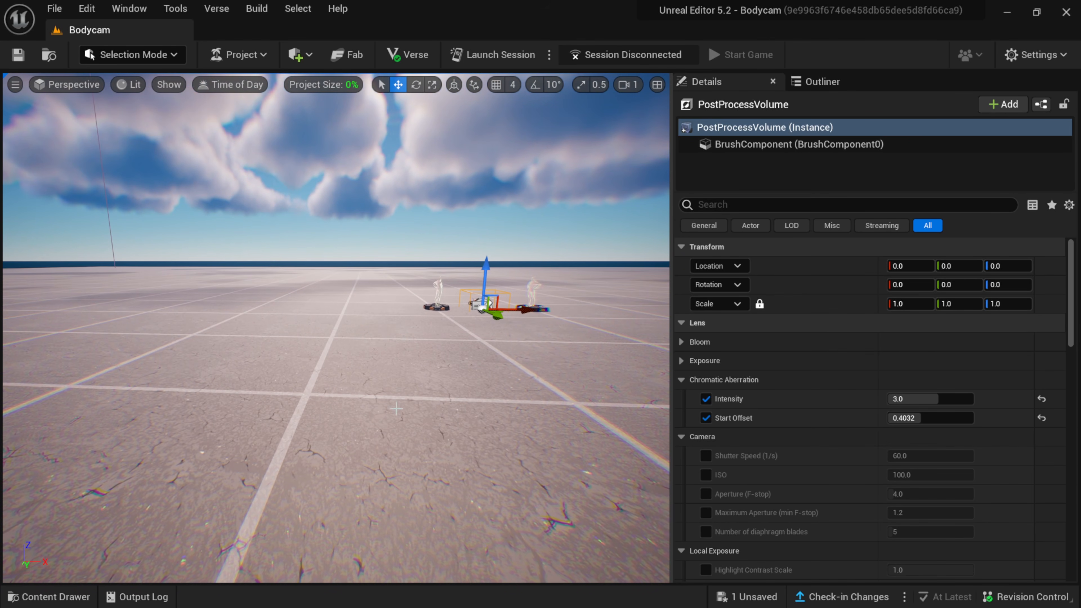
left_click(911, 418)
type("0.2")
key("Return")
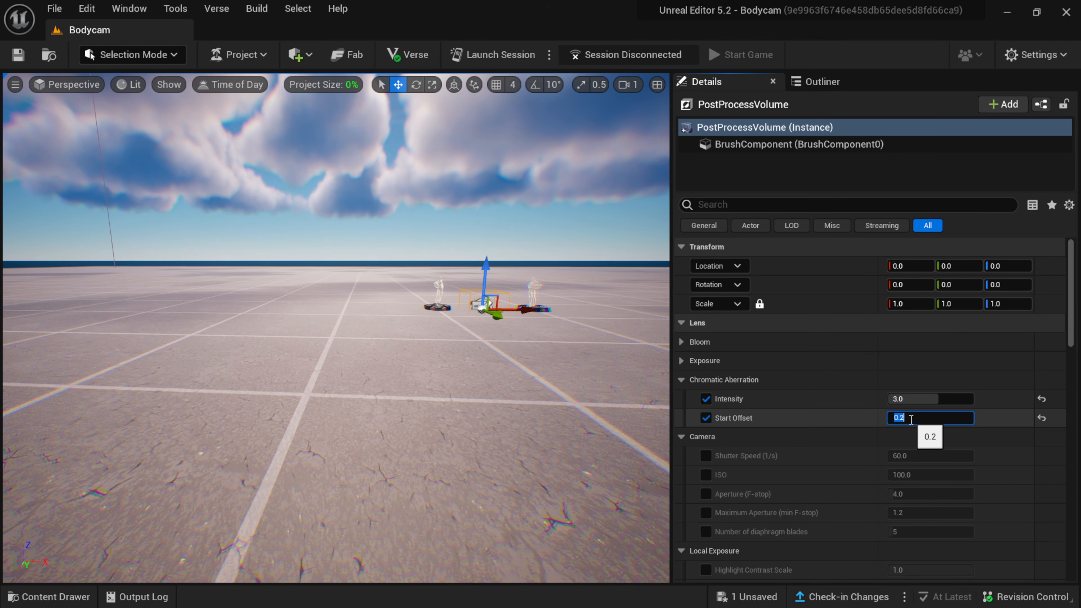
mouse_move(441, 385)
right_mouse_down()
mouse_move(434, 404)
mouse_move(445, 392)
right_mouse_up()
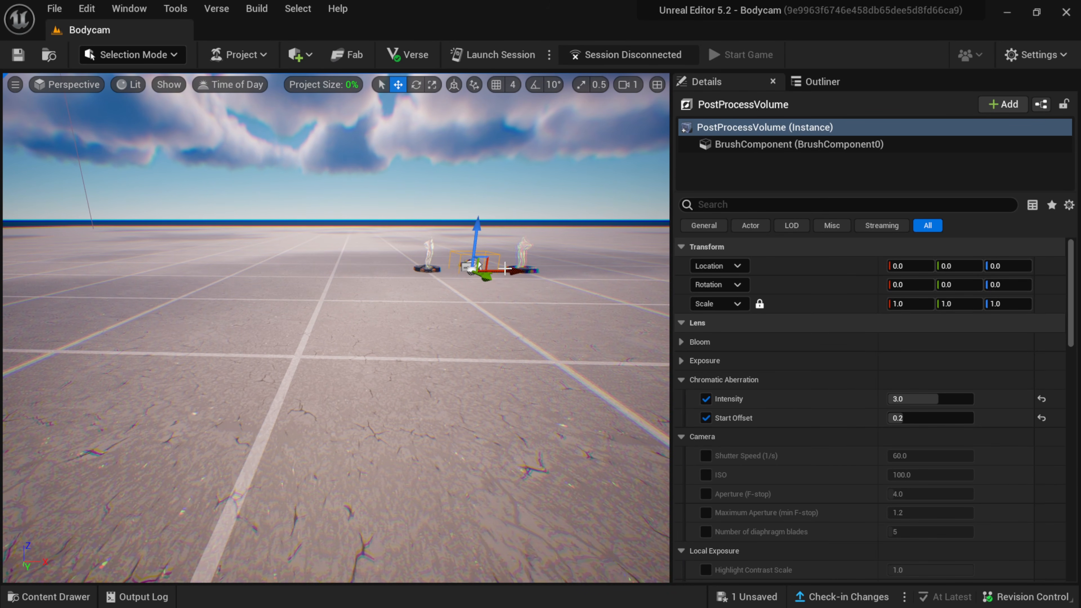
right_click_drag(310, 215, 308, 205)
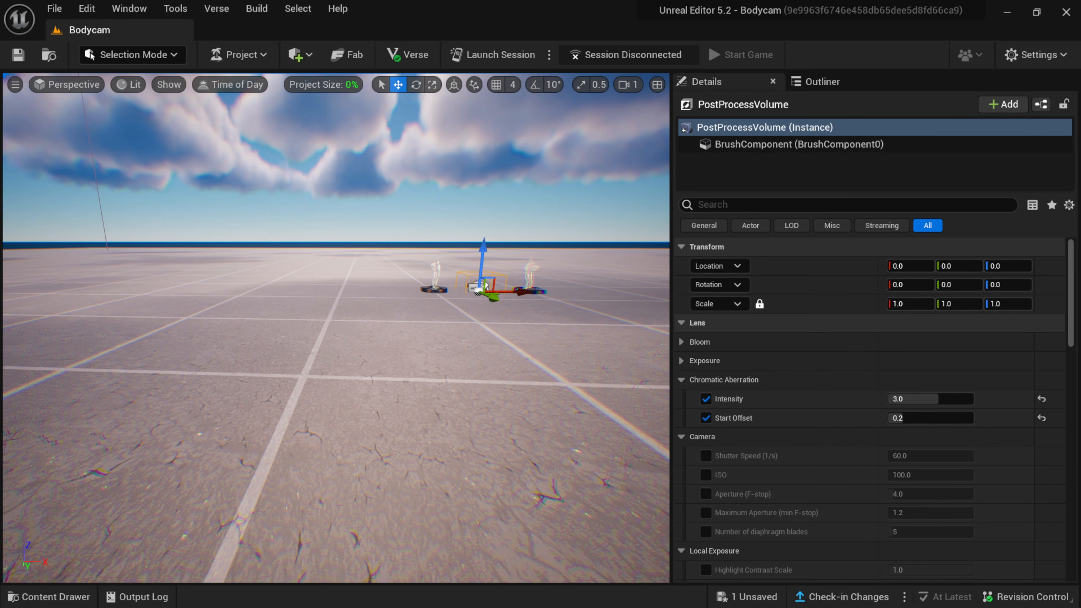
Step: Set the Chromatic Aberration Intensity to 4.0 and collapse the Chromatic Aberration, Camera and Local Exposure groups
left_click_drag(915, 399, 940, 398)
left_click(910, 399)
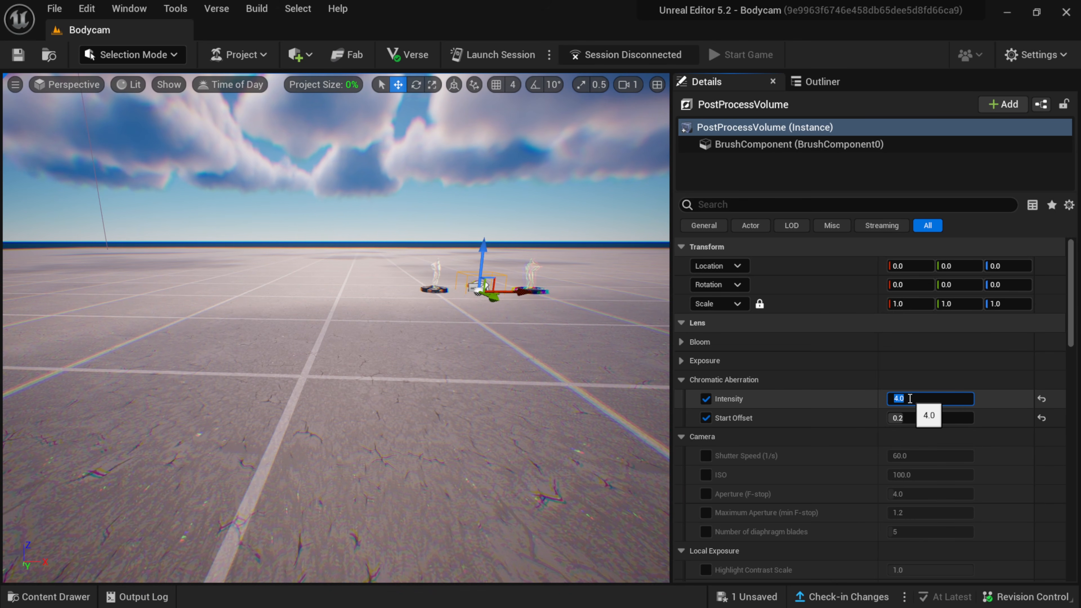
left_click(681, 379)
left_click(681, 399)
left_click(682, 415)
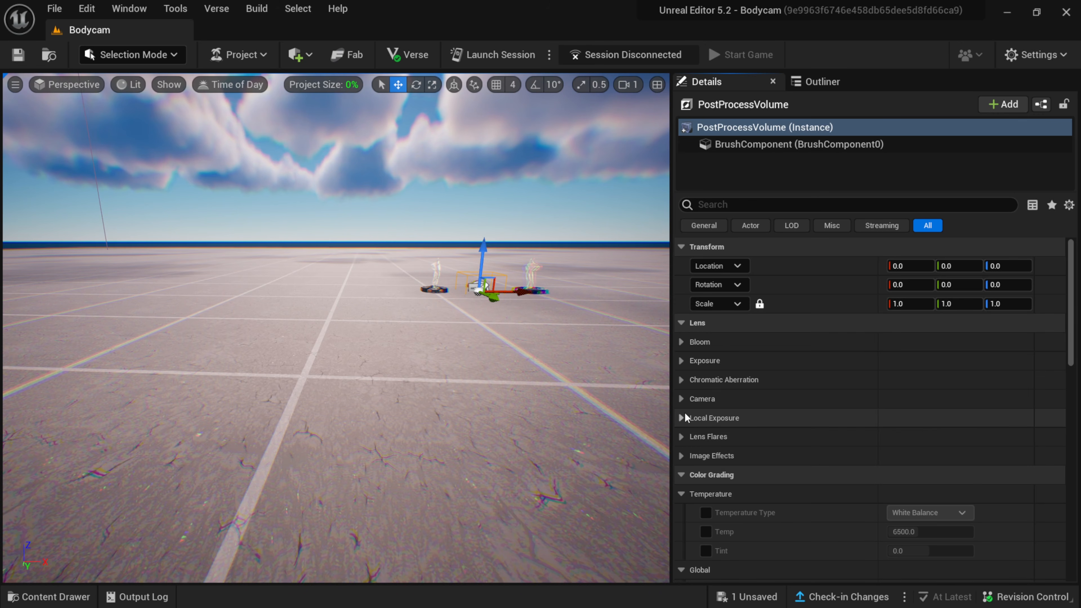
Step: Enable the Vignette Intensity override under Image Effects and set it to 0.7
left_click(682, 455)
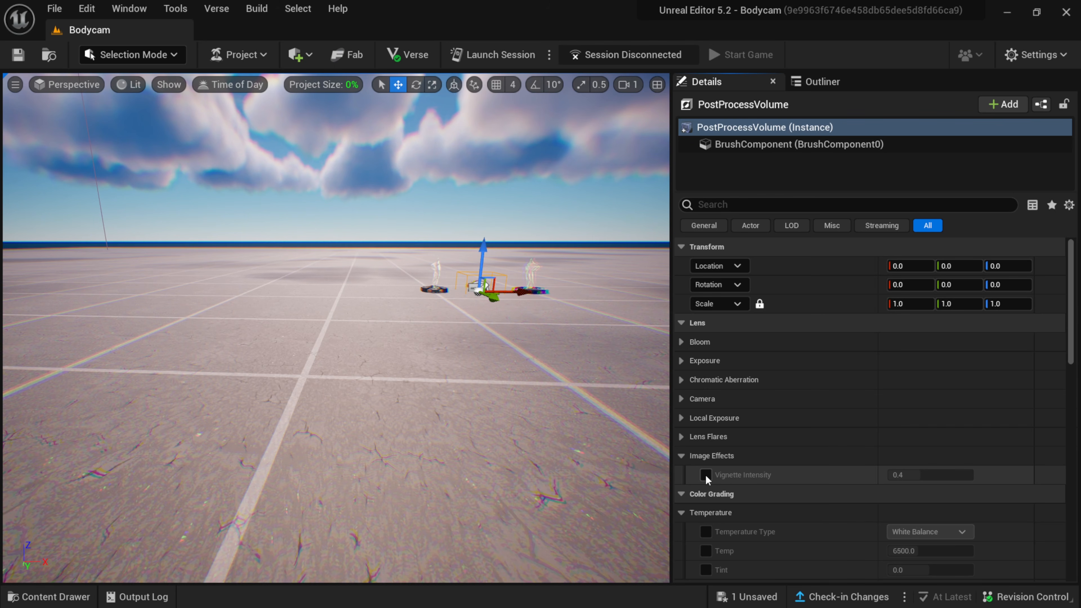
left_click_drag(915, 475, 951, 476)
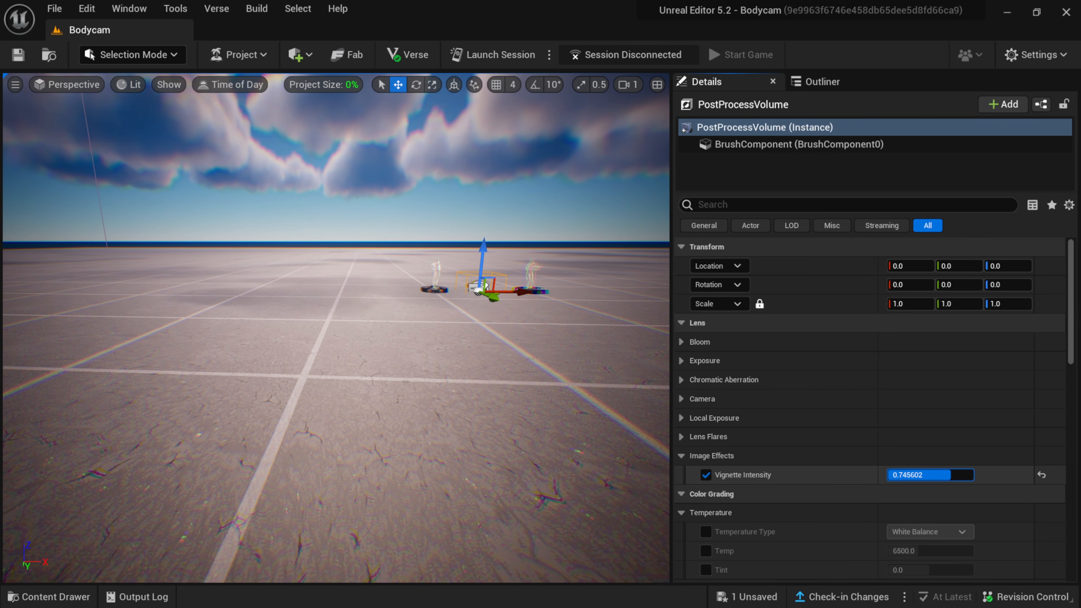
right_click_drag(579, 427, 586, 407)
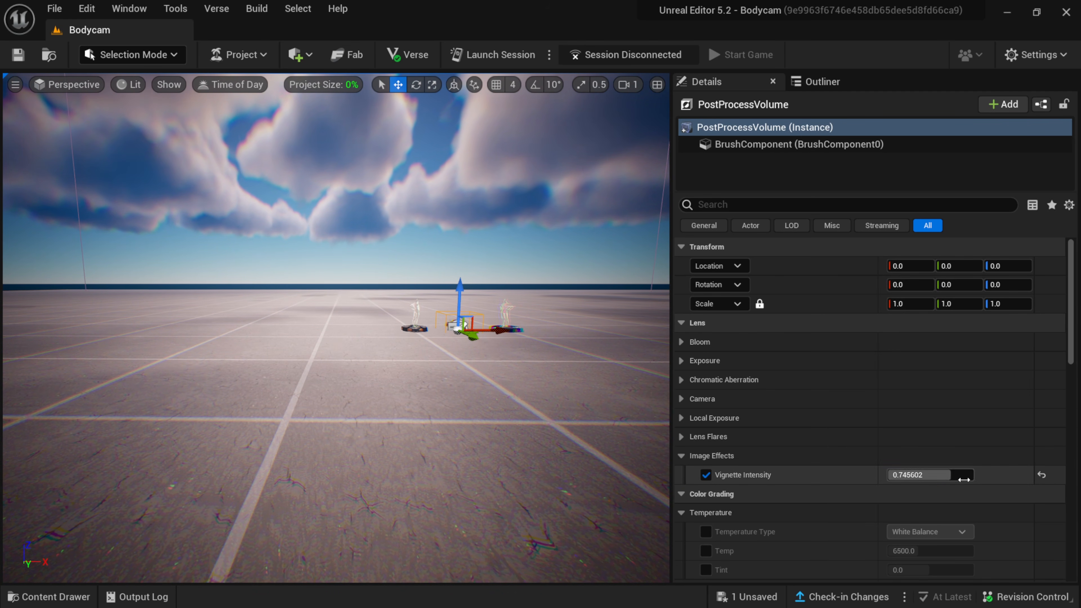
left_click_drag(952, 475, 960, 475)
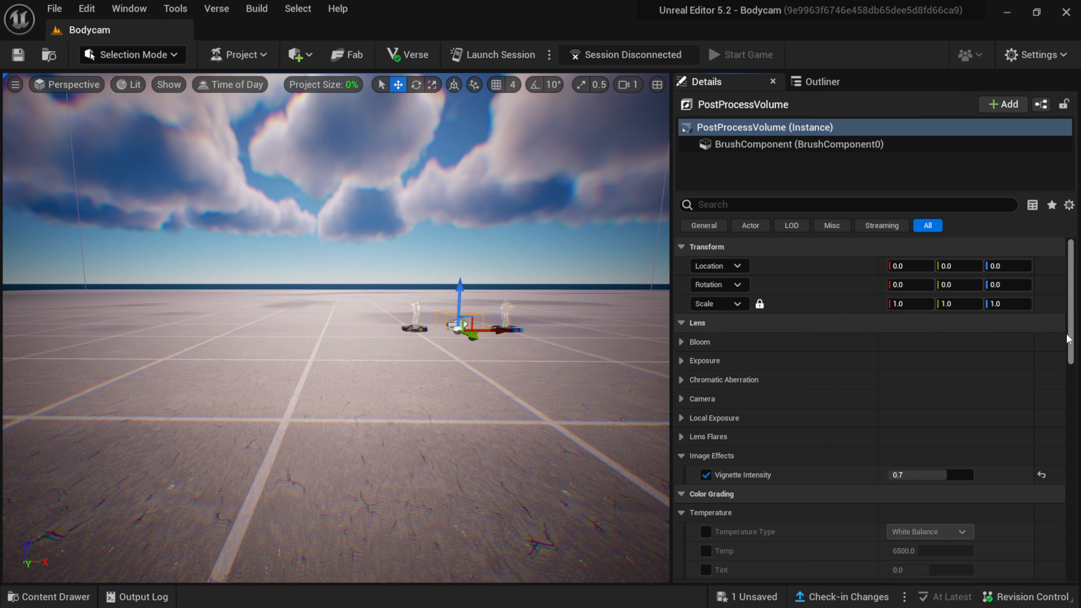
Step: Enable the global color grading overrides for Saturation and Contrast, with saturation at 0.0 and contrast at 2.0
left_click_drag(1070, 339, 1073, 380)
scroll(983, 430, "down", 5)
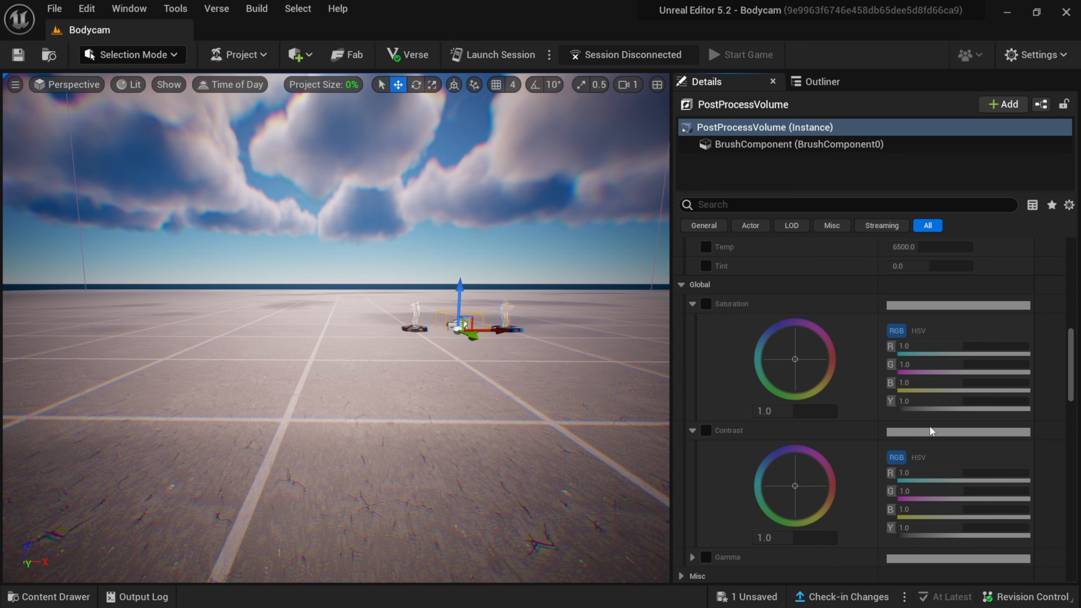
left_click(706, 303)
left_click_drag(771, 411, 724, 411)
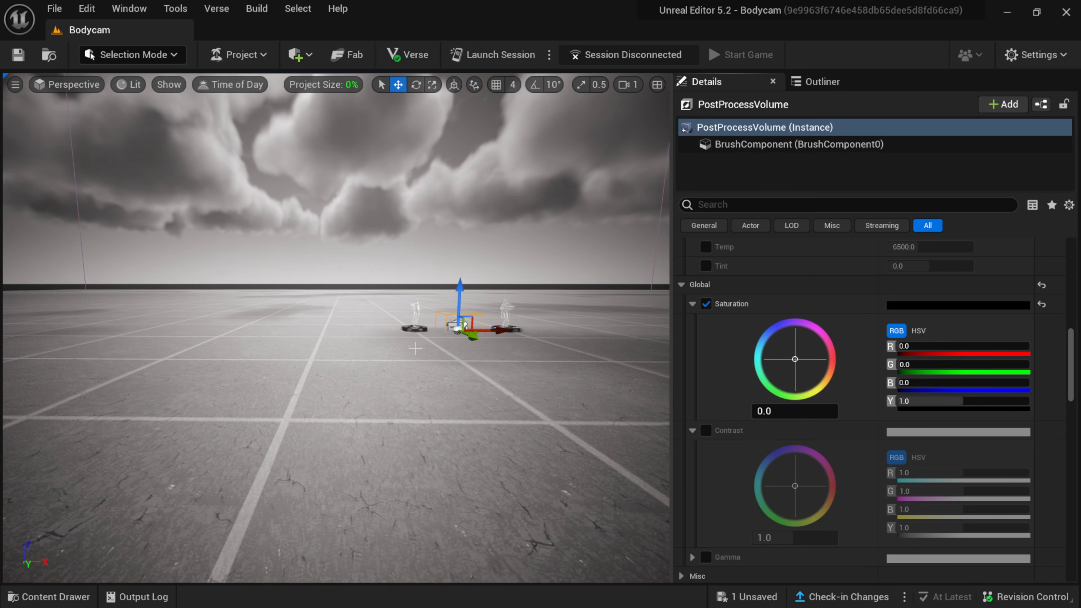
left_click(707, 434)
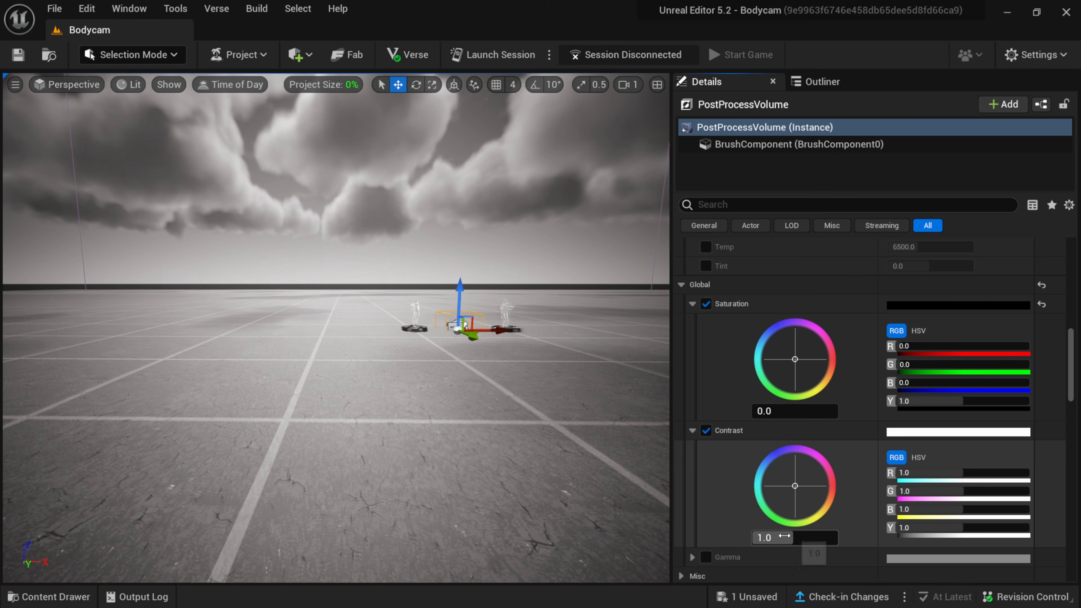
left_click_drag(782, 538, 837, 537)
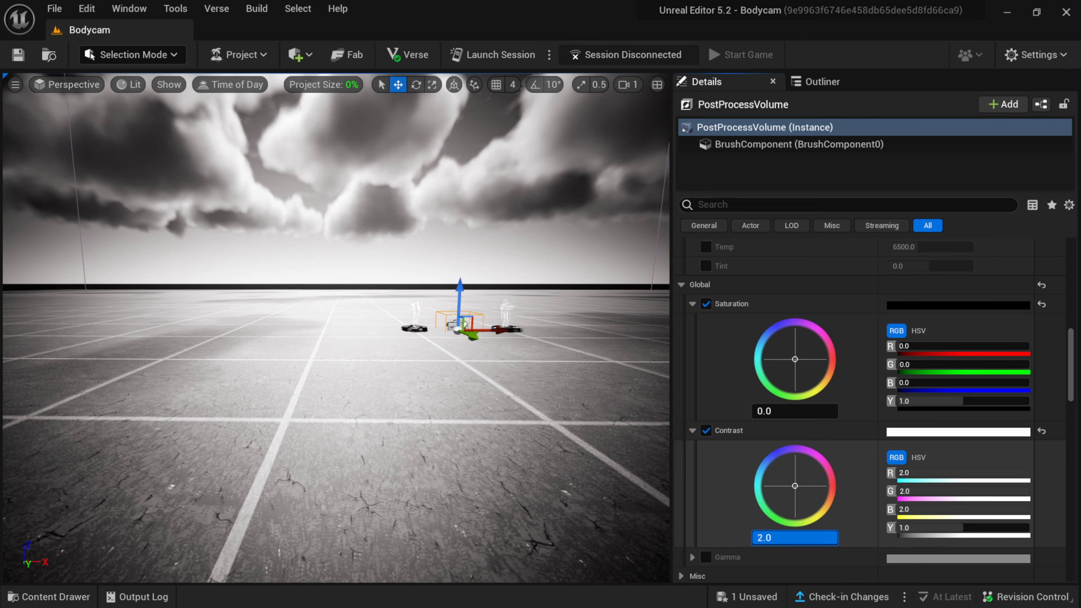
Step: Set the global Saturation of the post process volume to 0.1 for a trace of colour
right_click_drag(276, 300, 319, 308)
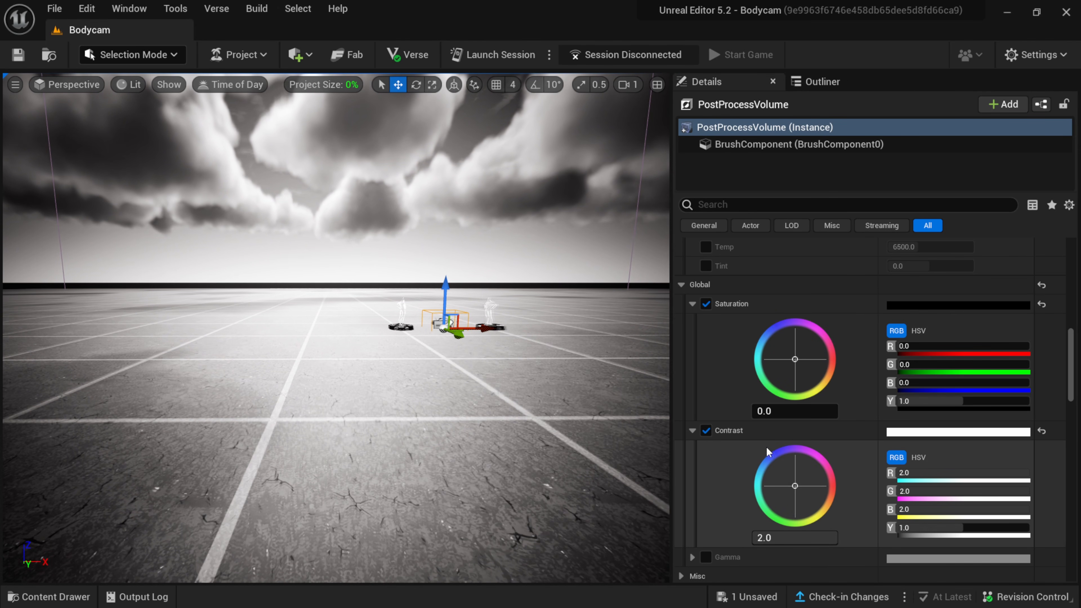
left_click_drag(762, 411, 767, 411)
left_click(767, 412)
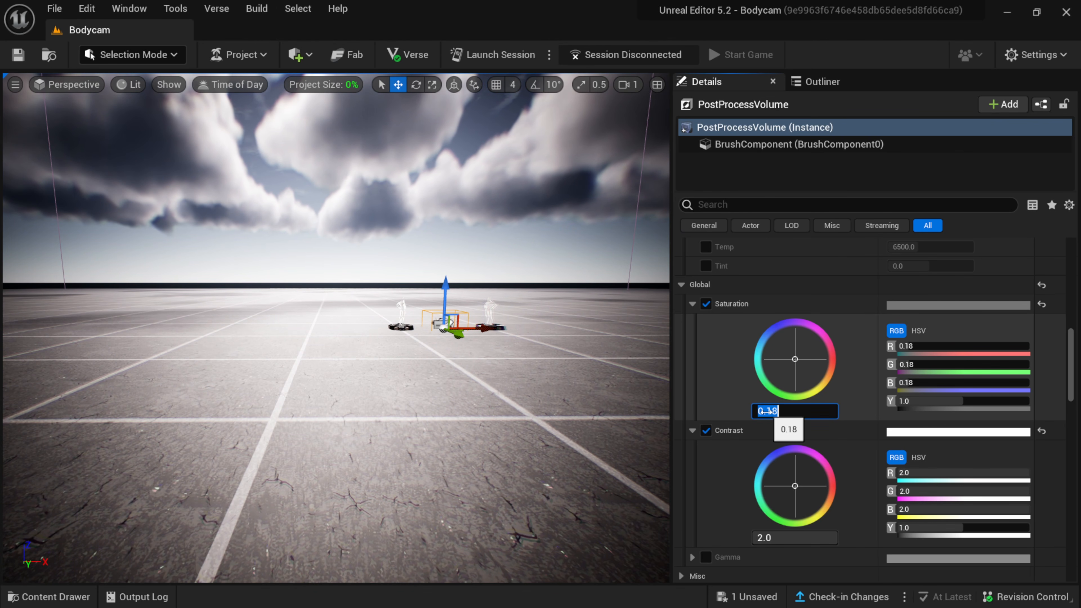
type("0.1")
key("Return")
right_click_drag(555, 405, 549, 409)
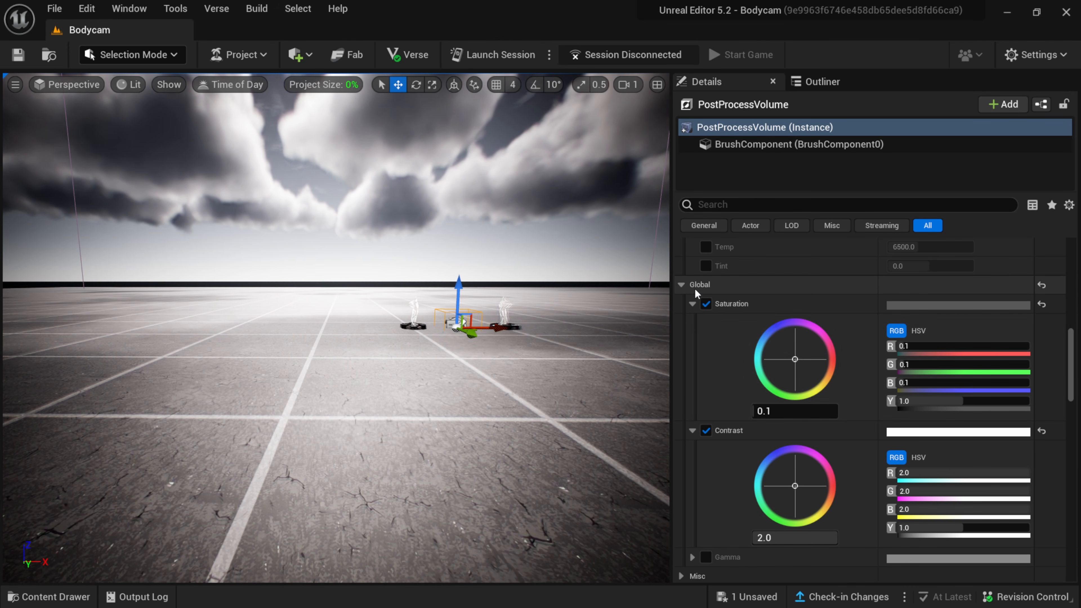
Step: Enable the Scene Color Tint override under Misc and give it a light peach colour, R 1.0, G 0.678837, B 0.431648
scroll(724, 384, "down", 5)
left_click(684, 398)
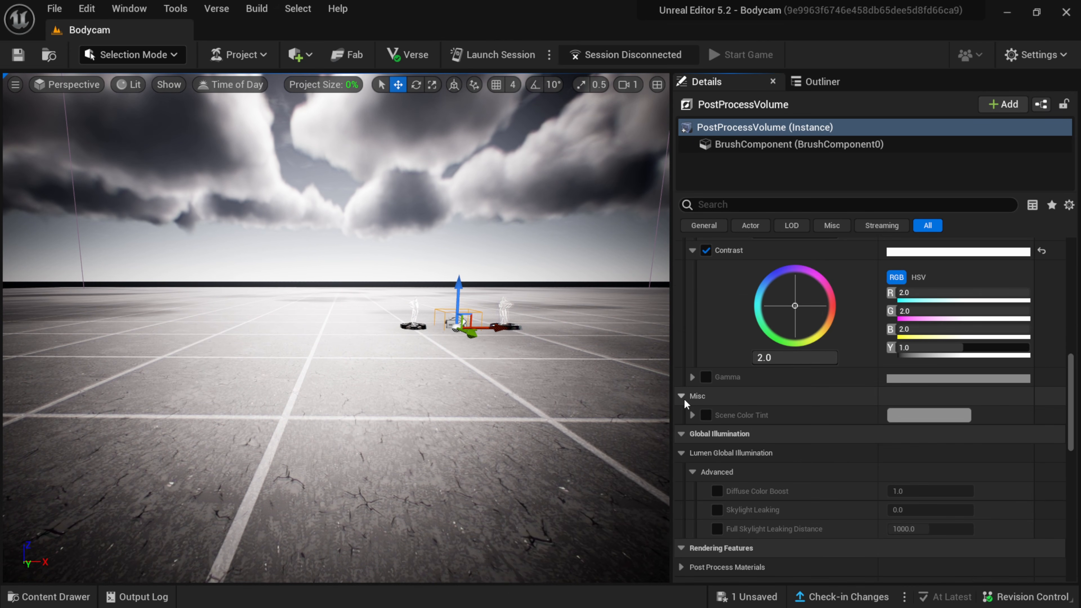
left_click(706, 416)
left_click(925, 422)
left_click_drag(698, 351, 734, 372)
left_click(820, 587)
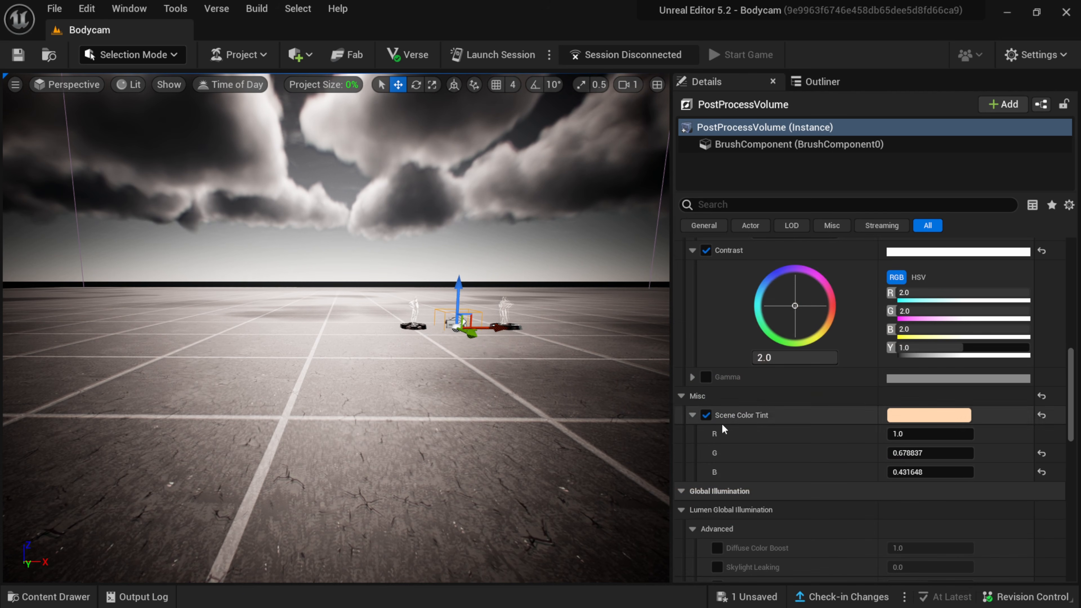
Step: Enable the Film Grain Intensity override and raise it to 1.0
scroll(830, 416, "down", 10)
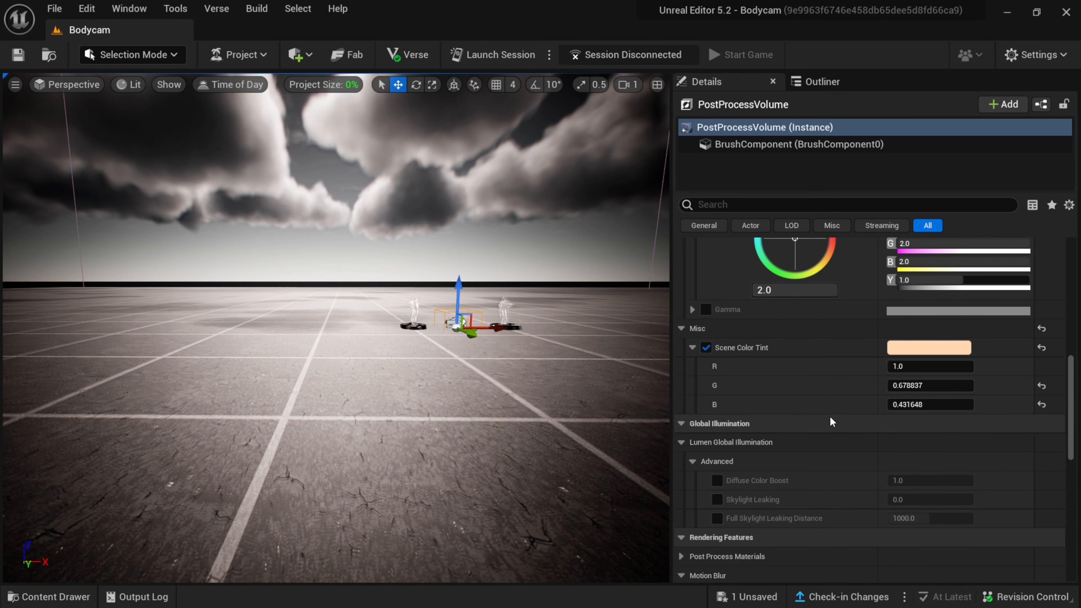
scroll(819, 406, "down", 6)
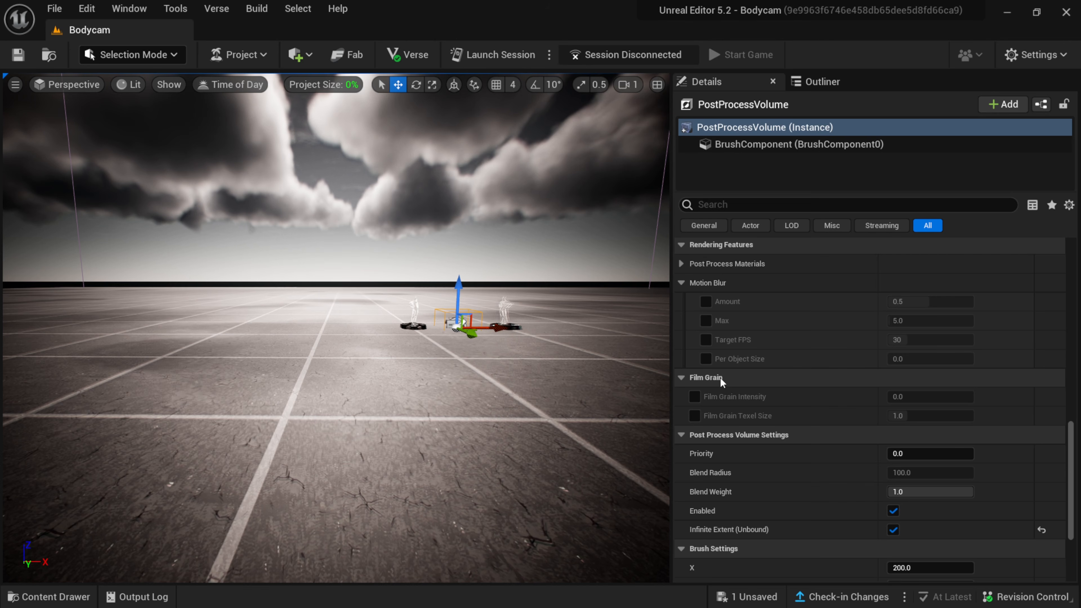
left_click(695, 397)
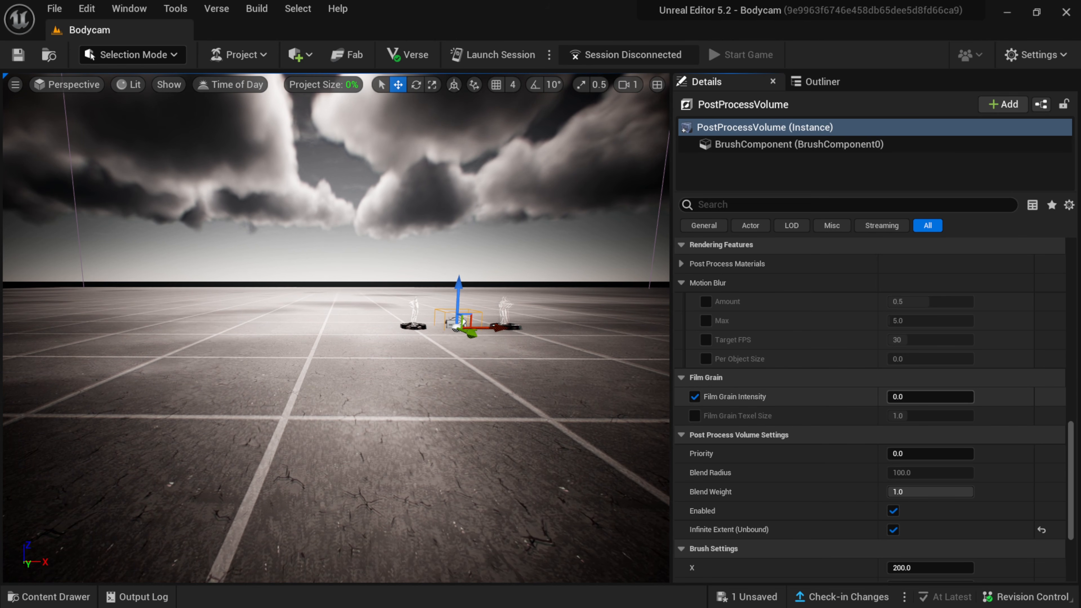
left_click_drag(953, 397, 973, 397)
right_click_drag(330, 354, 337, 314)
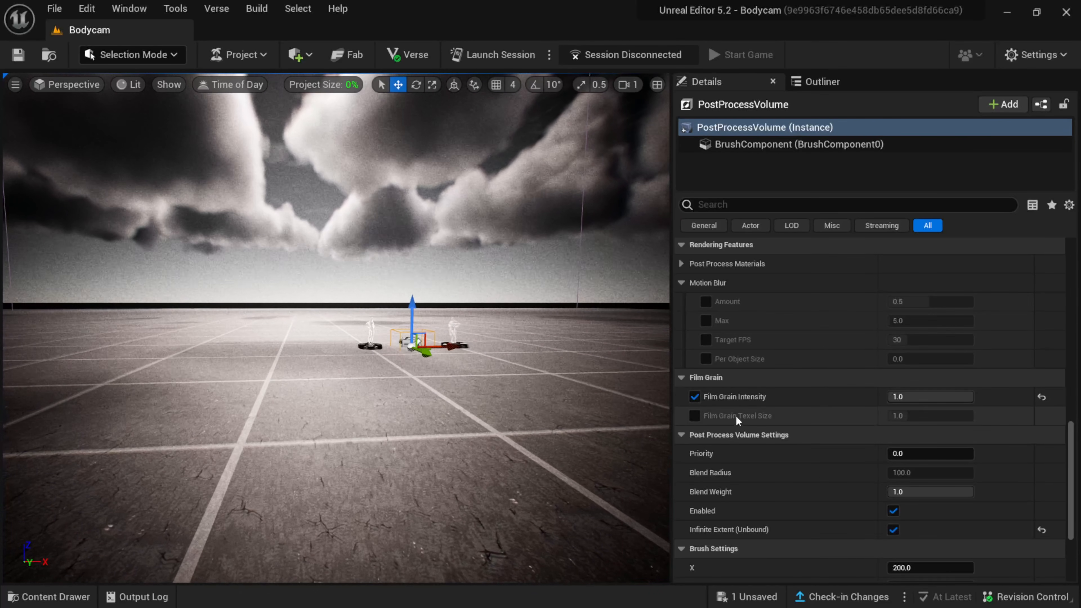
Step: Enable the Film Grain Texel Size override, try sizes up to 4.0 against the viewport, and set it to 0.5
left_click(695, 416)
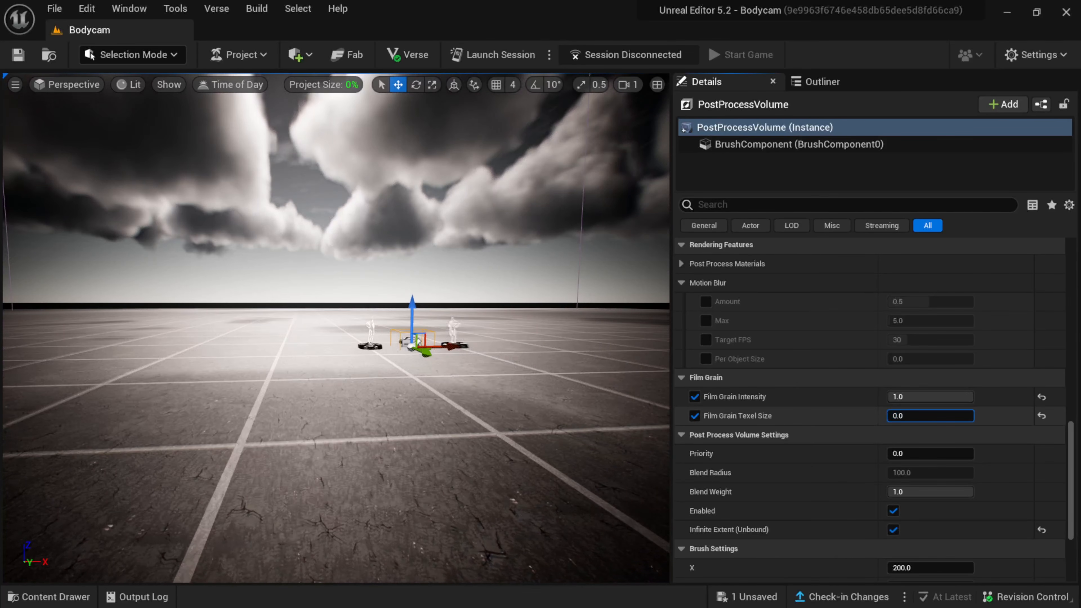
left_click_drag(915, 415, 937, 415)
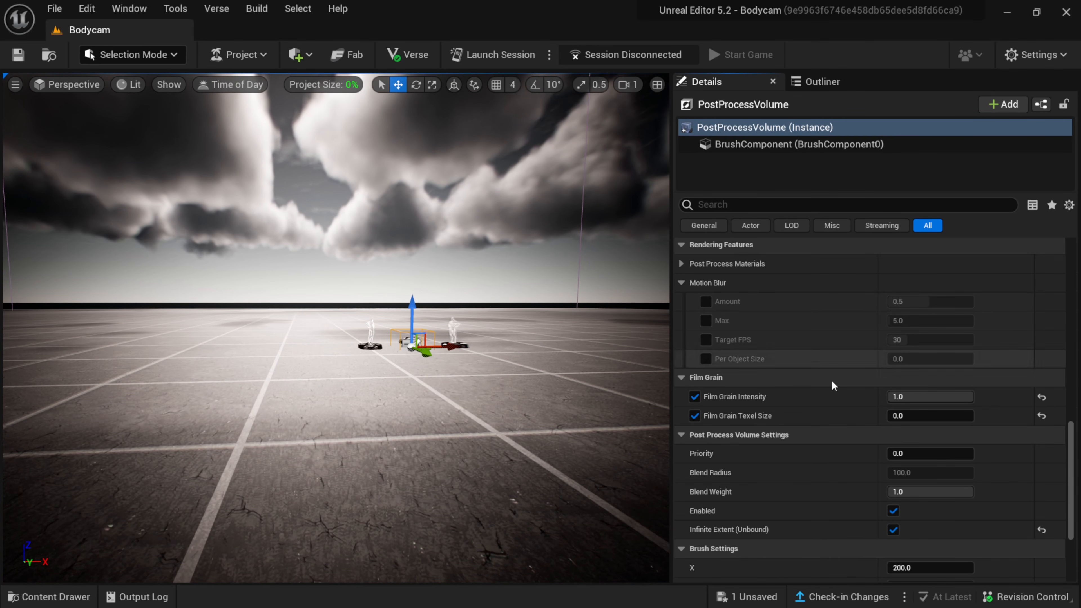
key("Return")
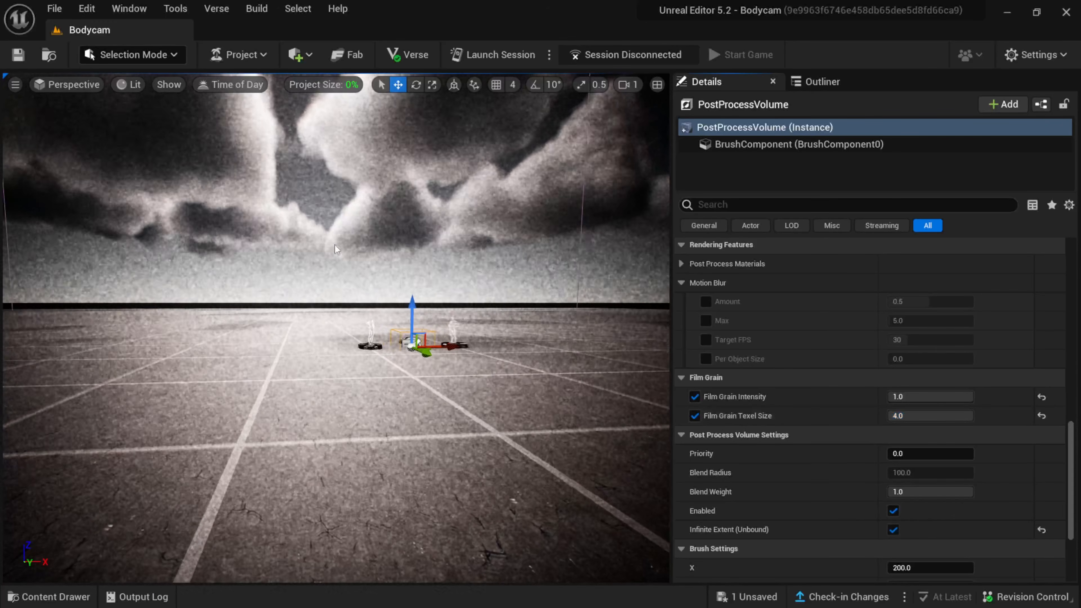
right_click_drag(426, 332, 400, 322)
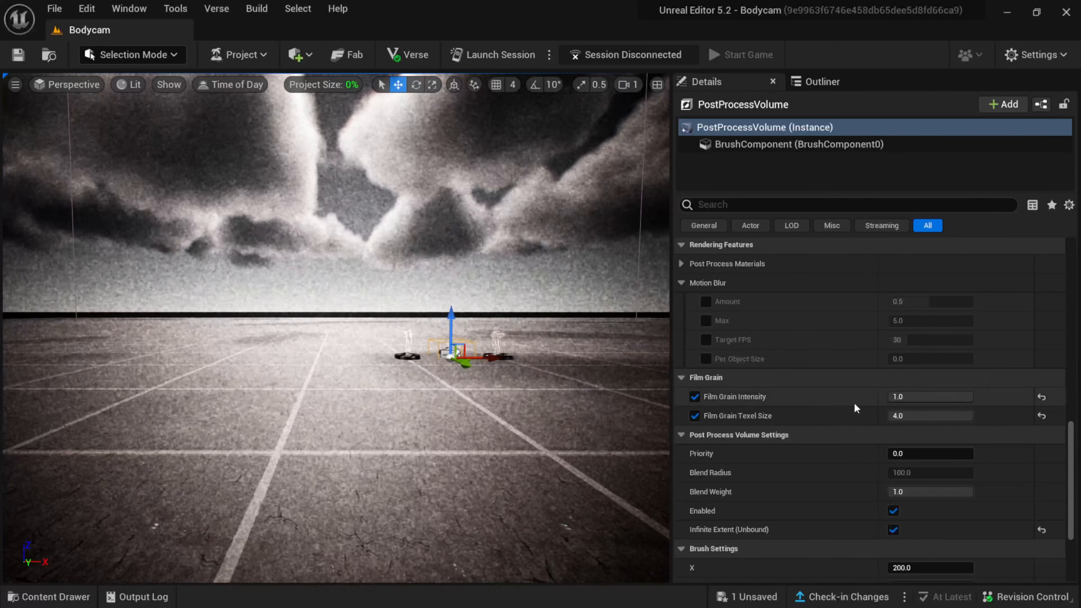
mouse_move(921, 416)
left_mouse_down()
mouse_move(896, 416)
mouse_move(906, 416)
left_mouse_up()
left_click(911, 421)
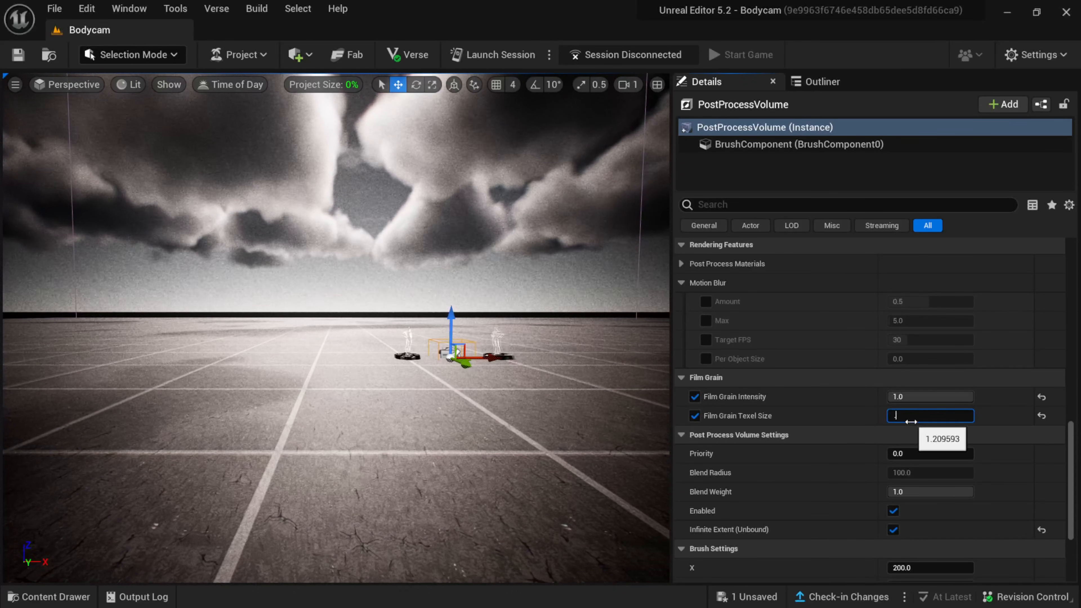
type(".5")
key("Return")
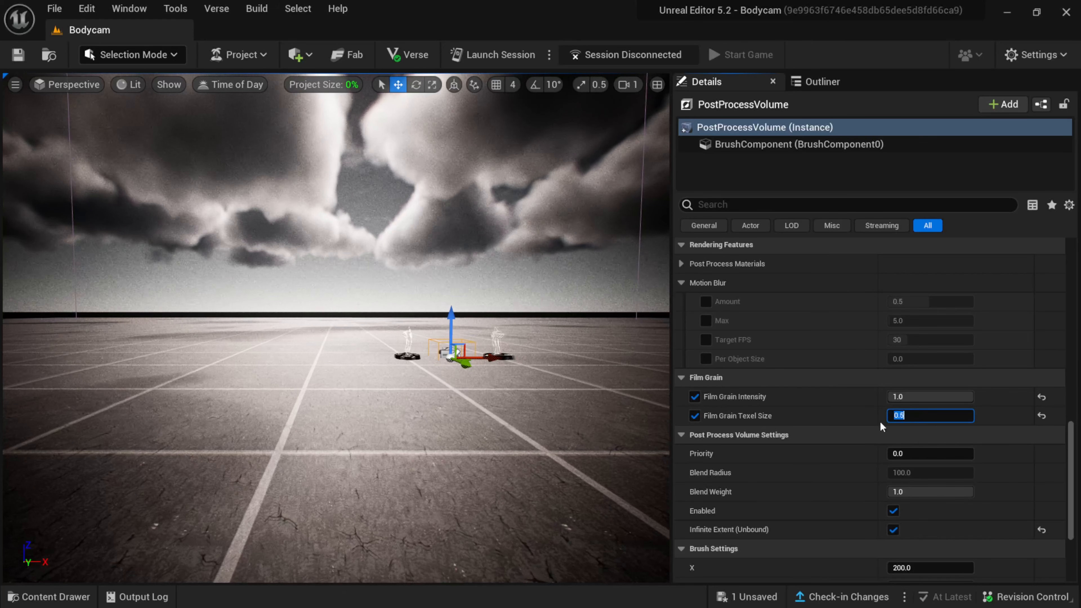
mouse_move(491, 359)
right_mouse_down()
mouse_move(481, 358)
mouse_move(515, 359)
mouse_move(487, 359)
right_mouse_up()
Step: Save all modified content of the project and launch a play session
left_click(68, 597)
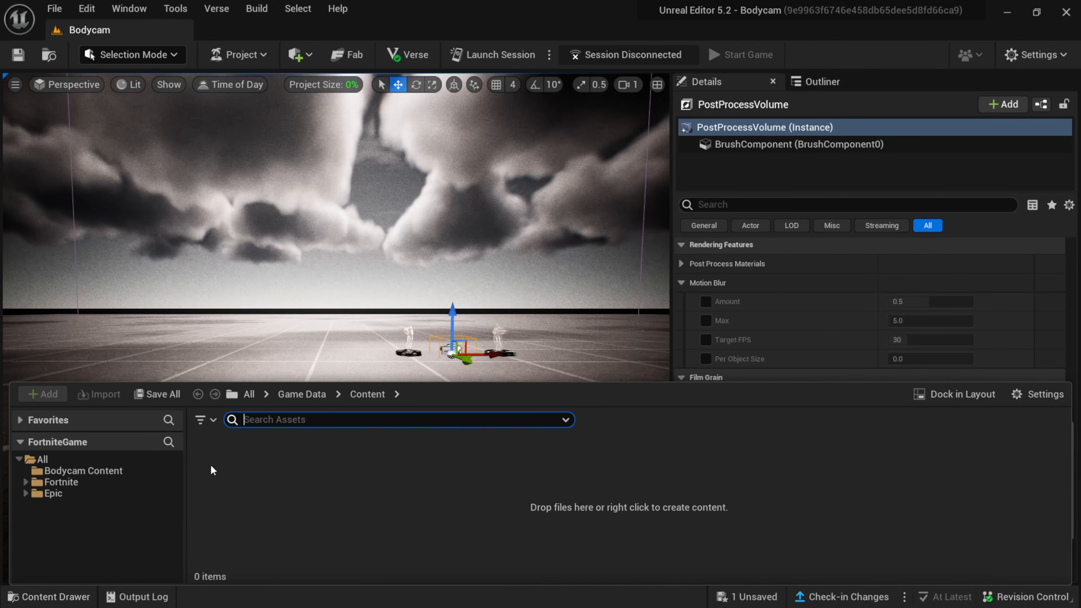
left_click(164, 392)
left_click(642, 470)
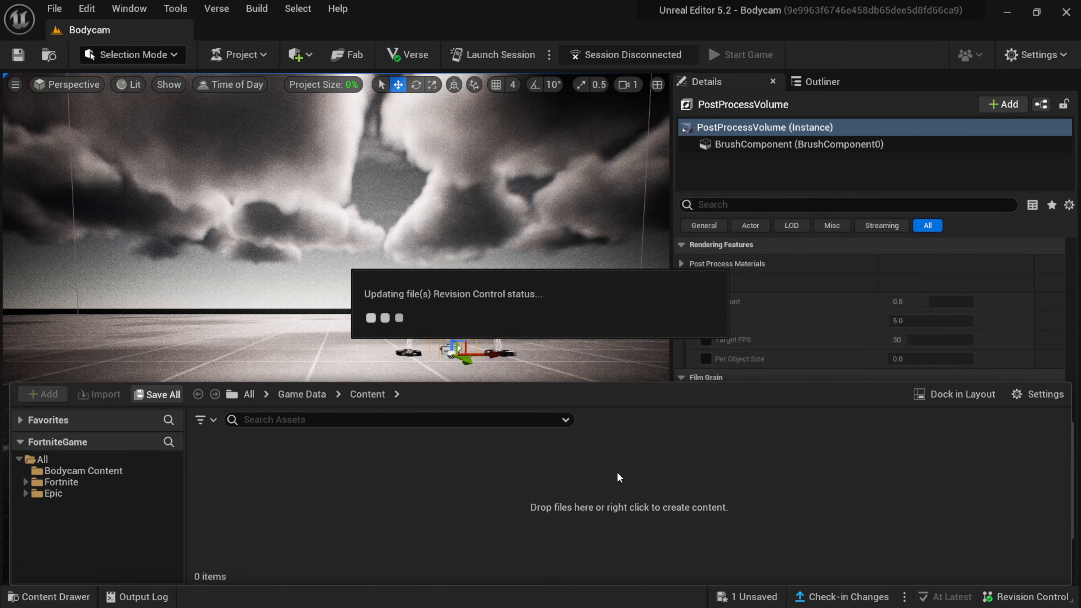
left_click(493, 54)
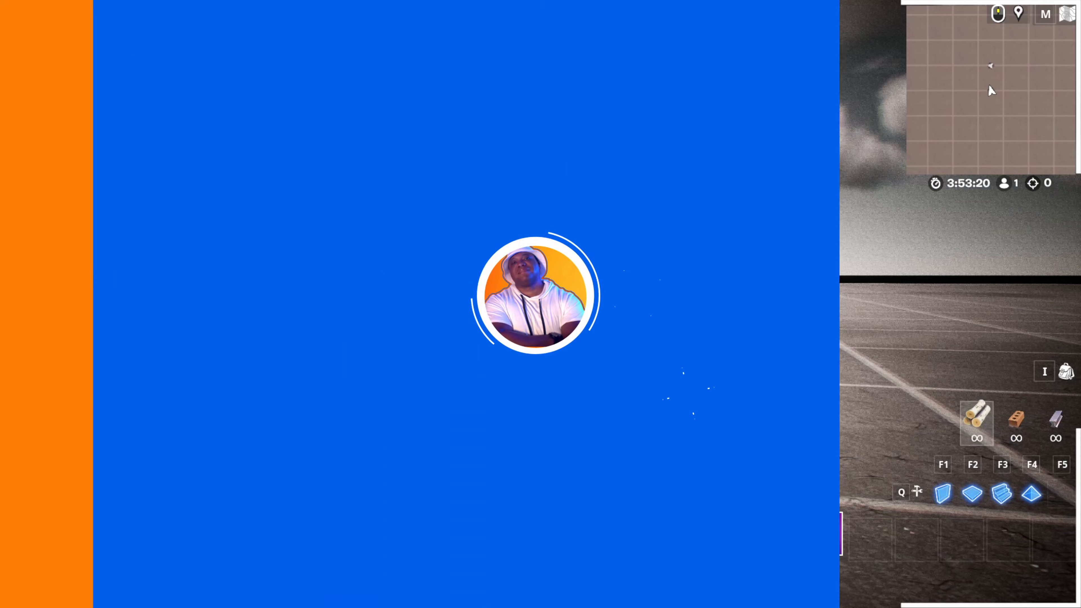
Step: Walk around the open level in the play session and examine the bodycam overlay, film grain, tint and vignette
key("s")
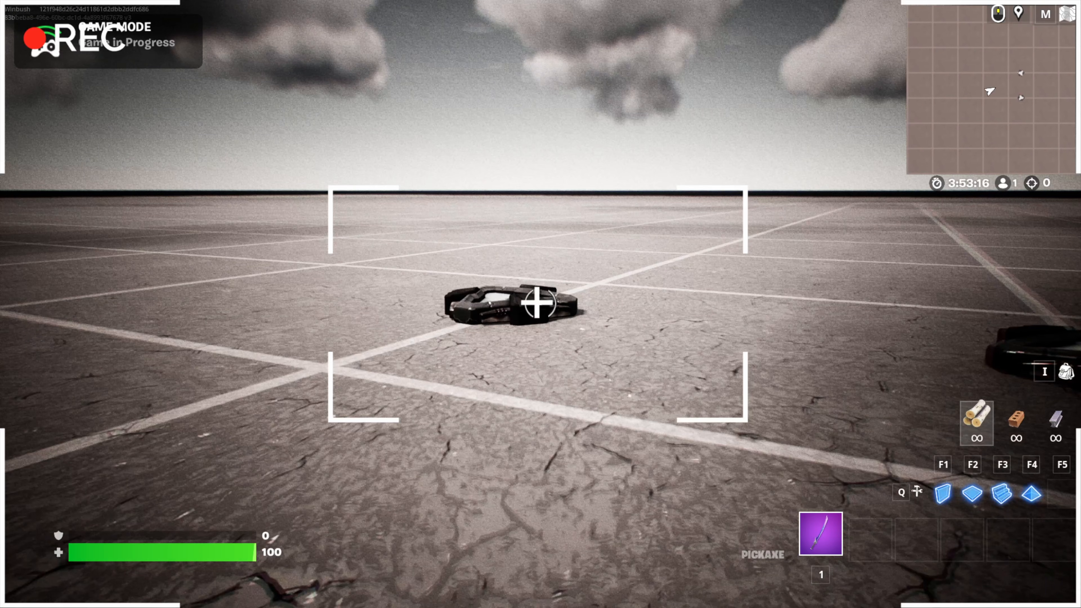
key("s")
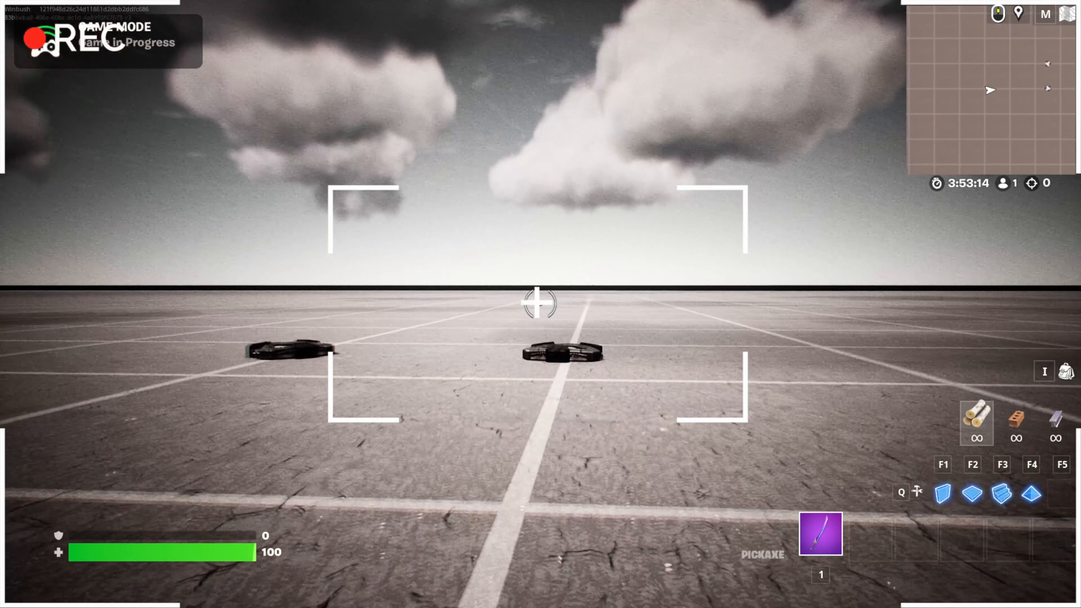
key("w")
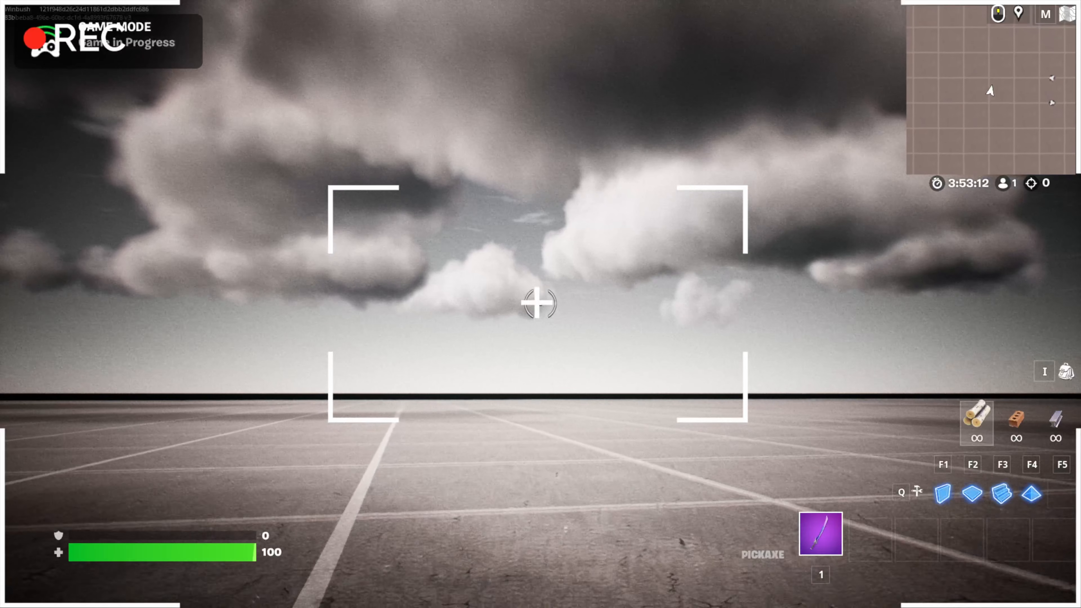
key("w")
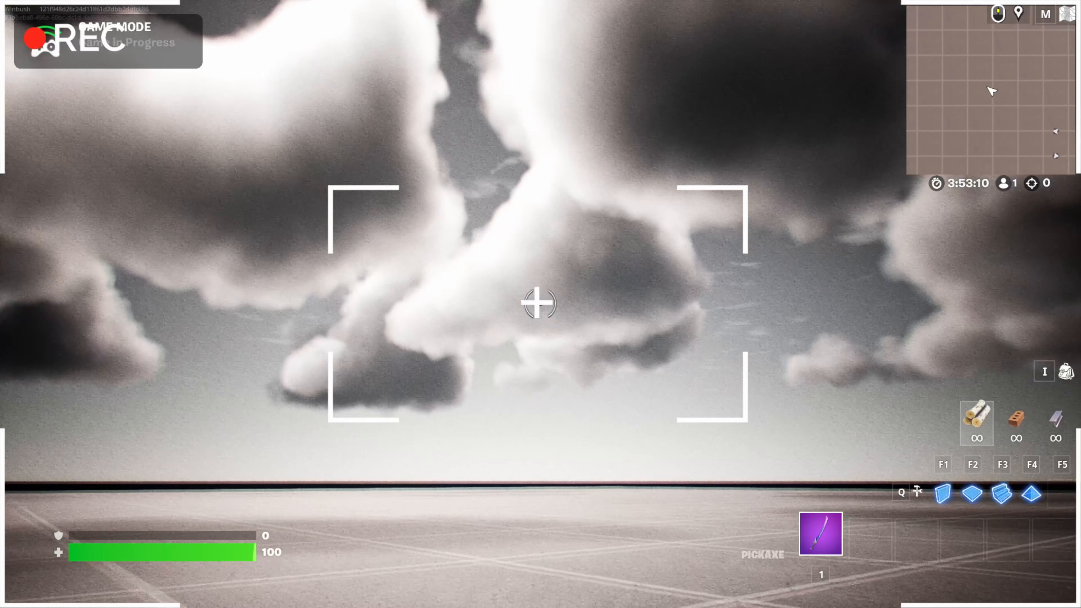
key("w")
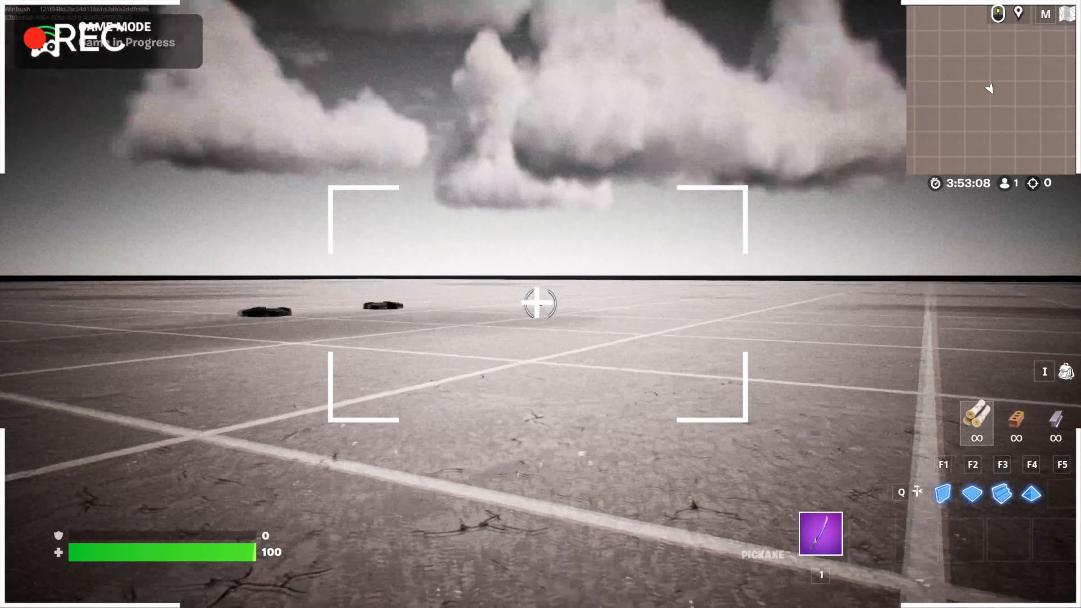
key("w")
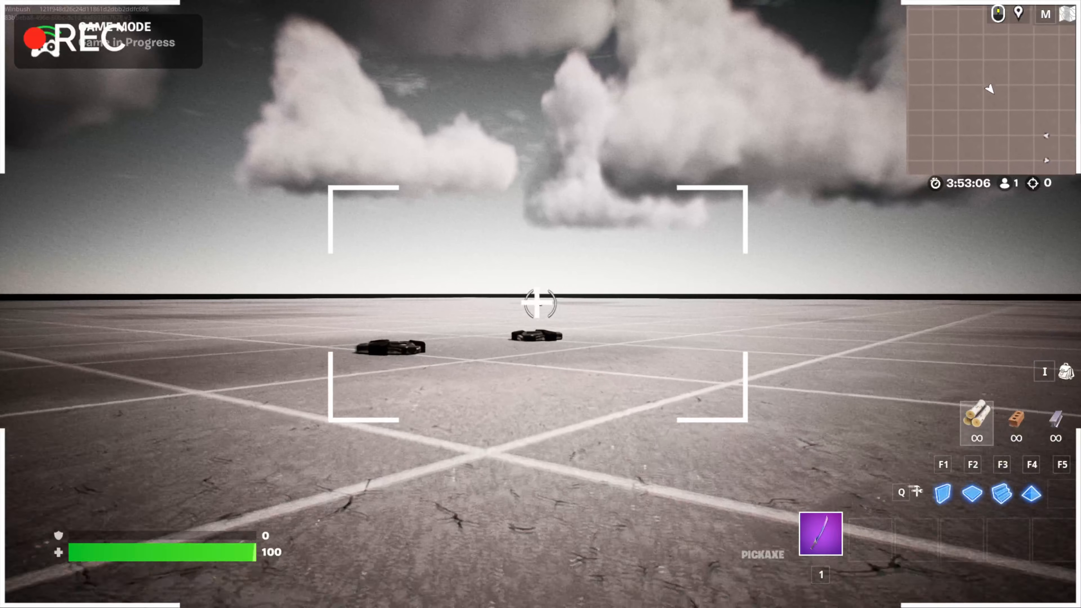
key("w")
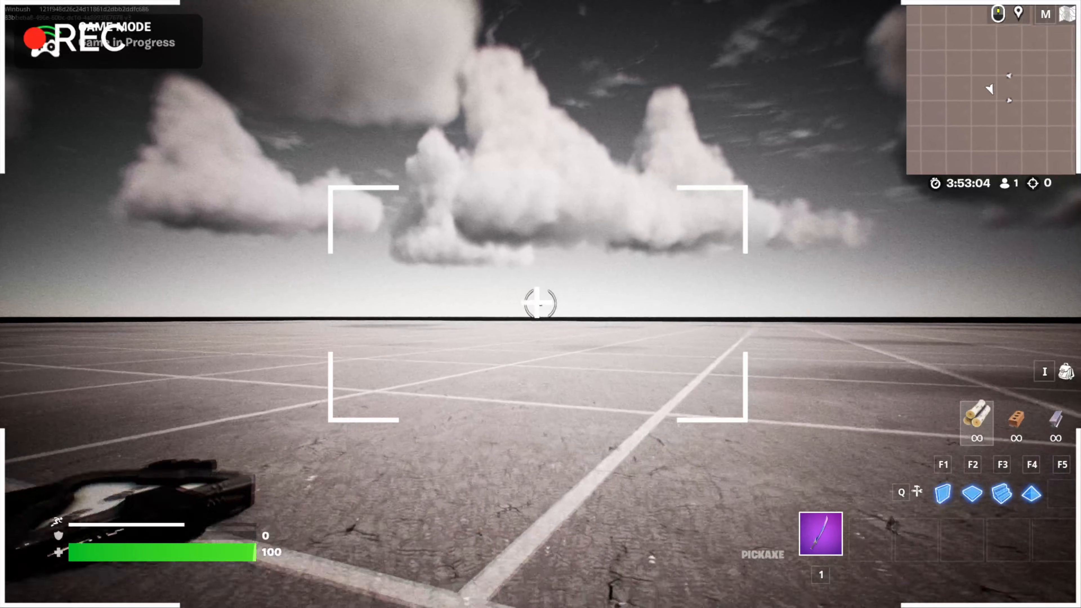
key("w")
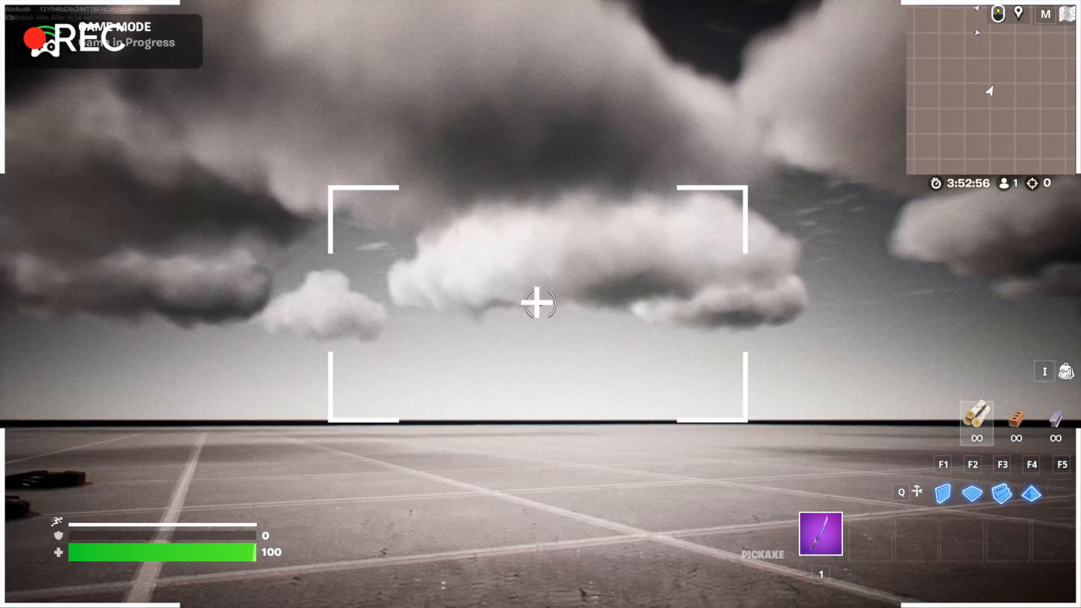
key("w")
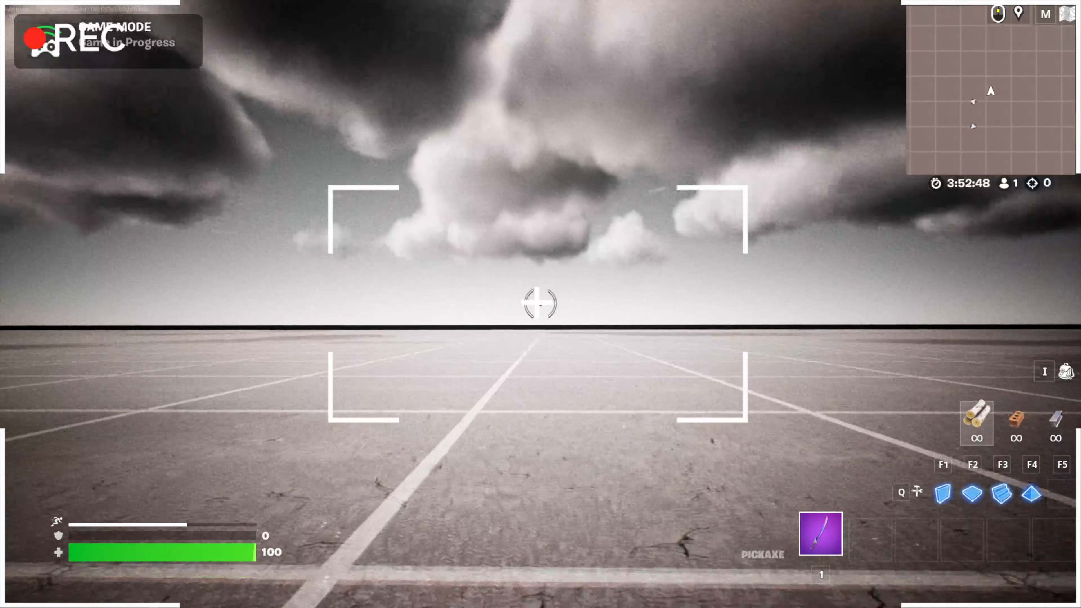
key("w")
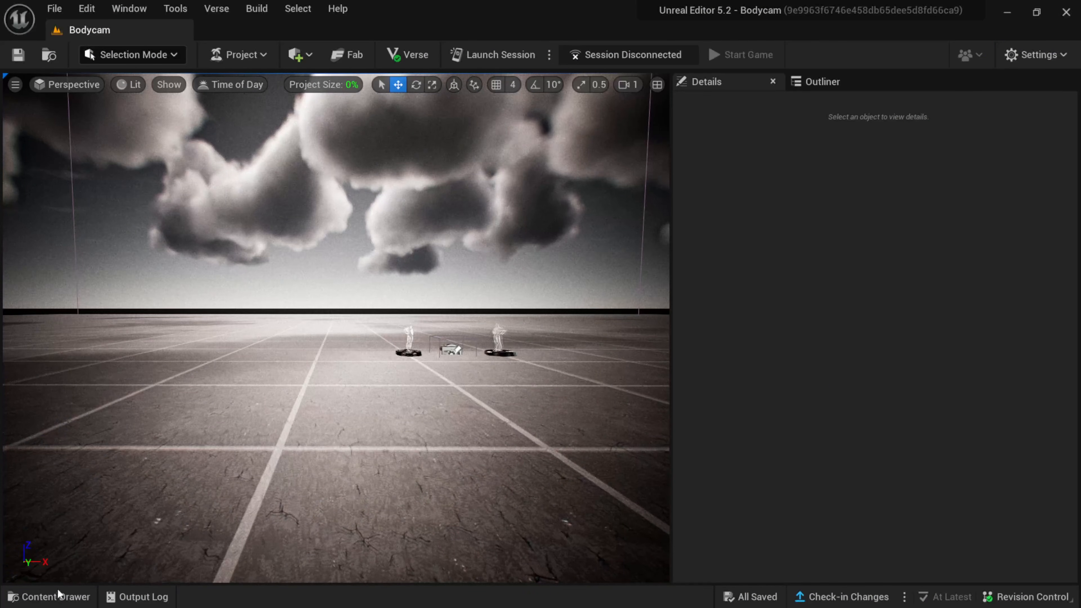
Step: Search all assets for "warehouse" and place the Movie Set Warehouse in the level near the devices
left_click(59, 594)
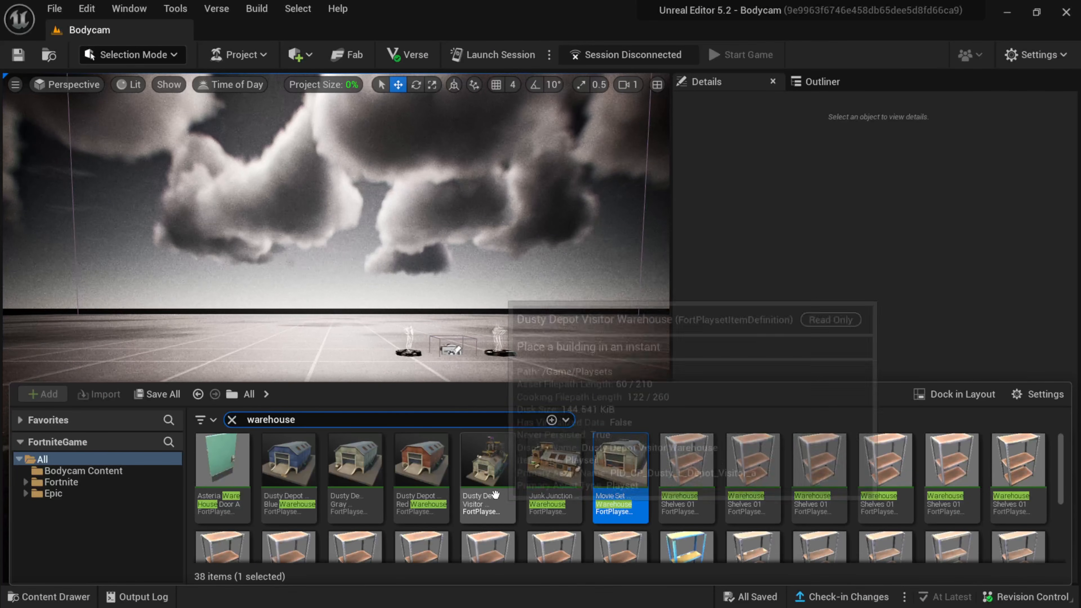
left_click_drag(591, 477, 369, 295)
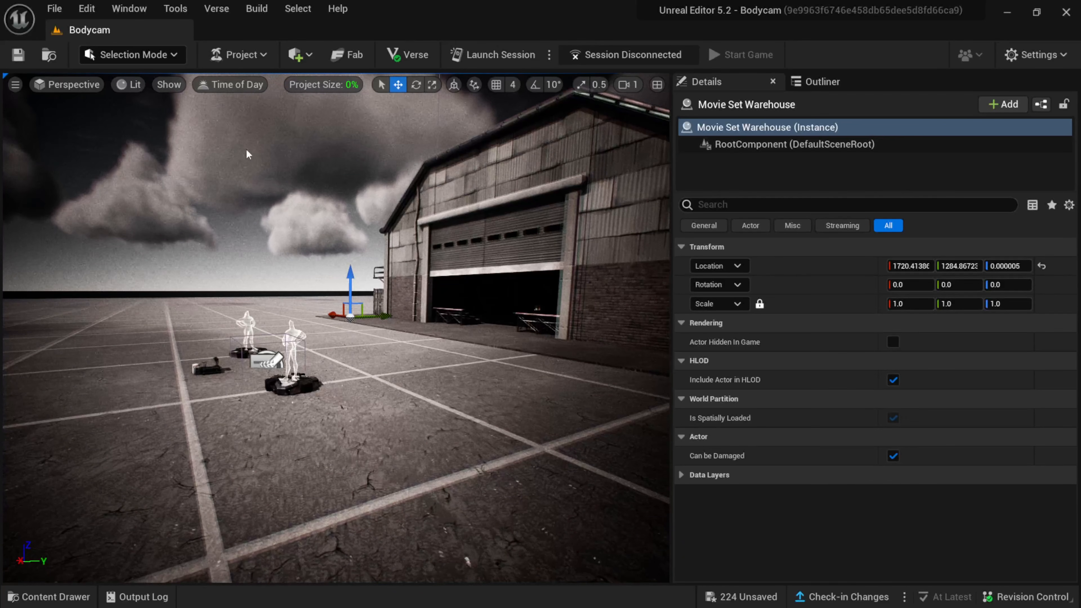
Step: Launch a session with all changed content saved, and walk into the warehouse to check the bodycam effect indoors
left_click(501, 56)
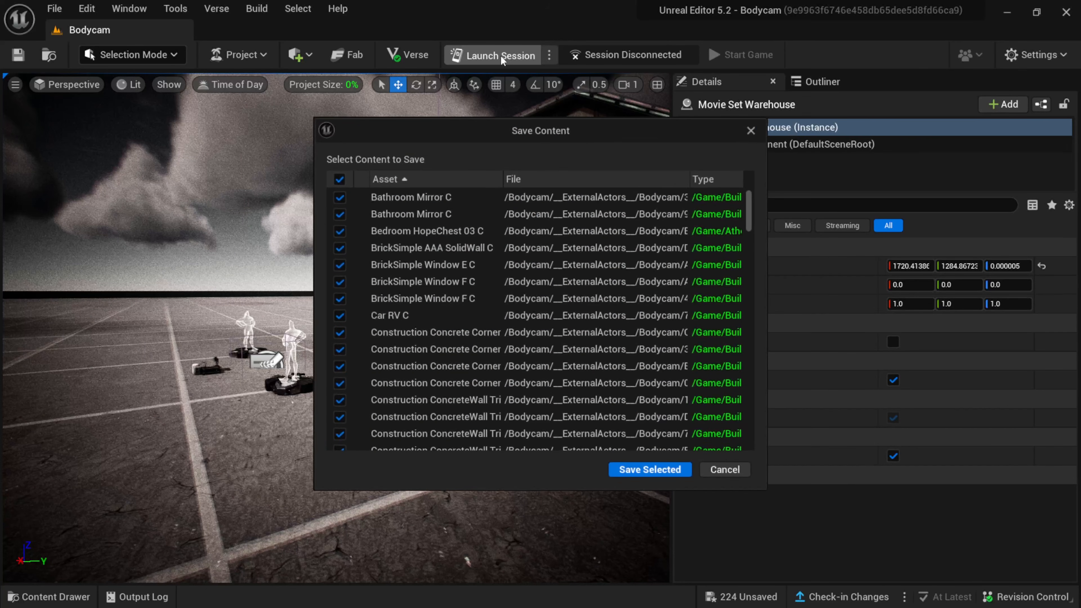
left_click(642, 470)
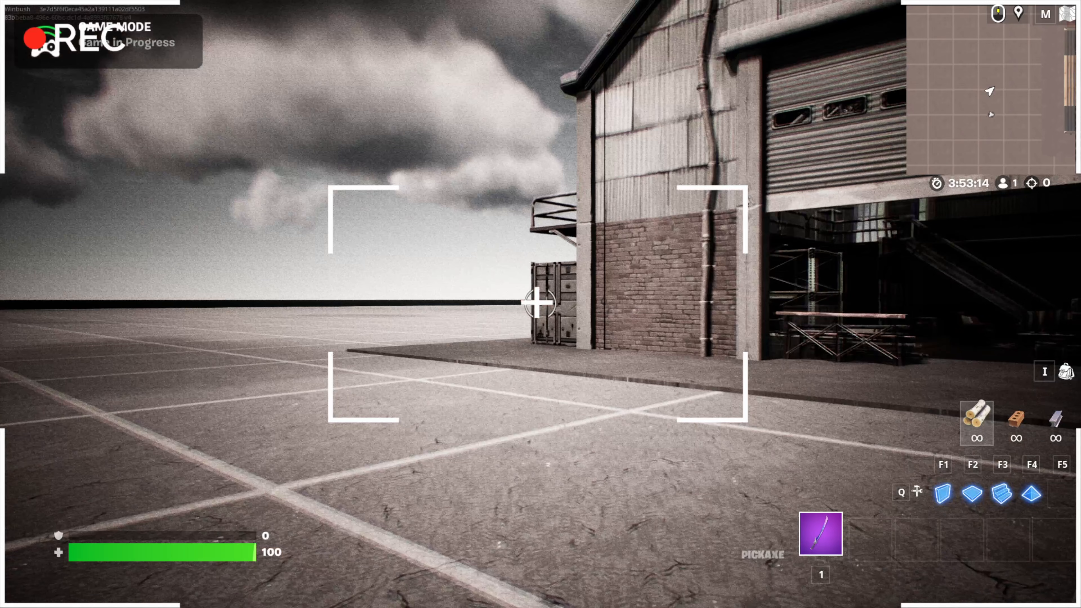
key("w")
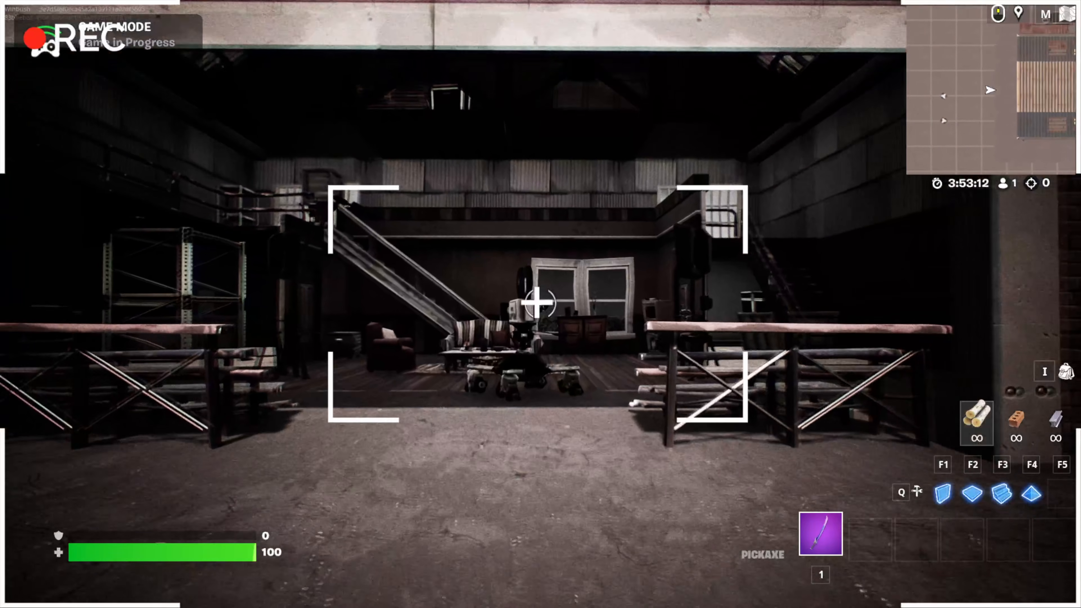
key("w")
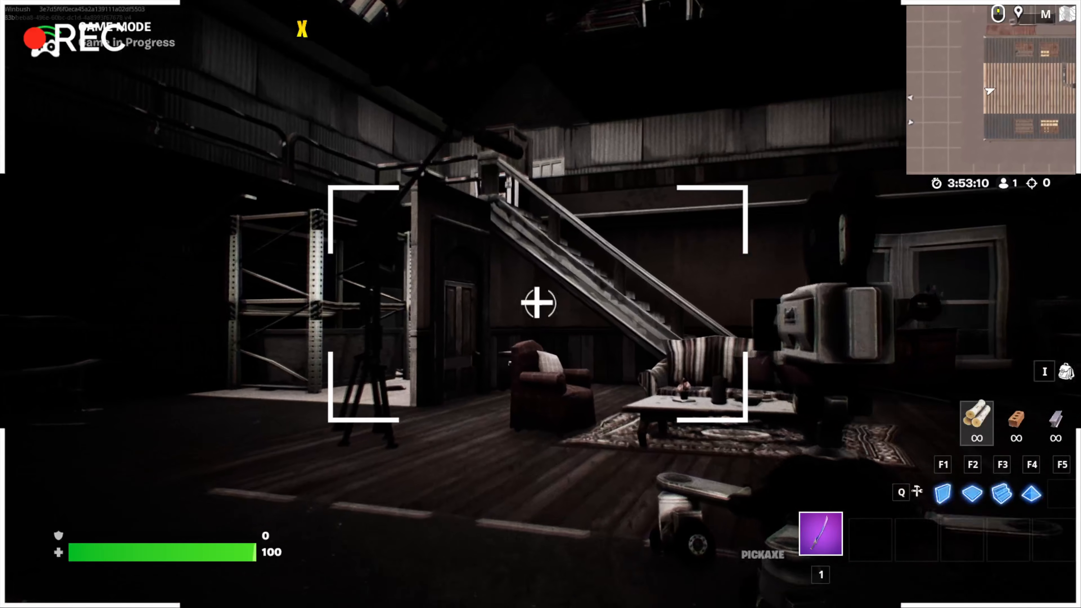
key("w")
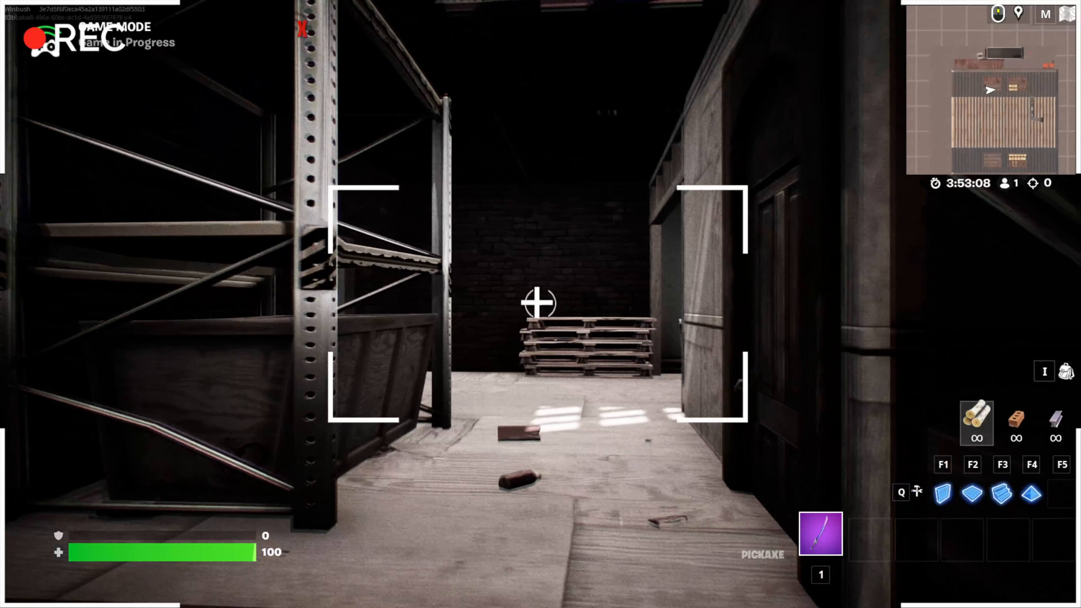
Step: Walk through the warehouse's ground-floor rooms, stairs and upper metal walkways to examine the bodycam overlay, grain and dark grading under indoor lighting
key("w")
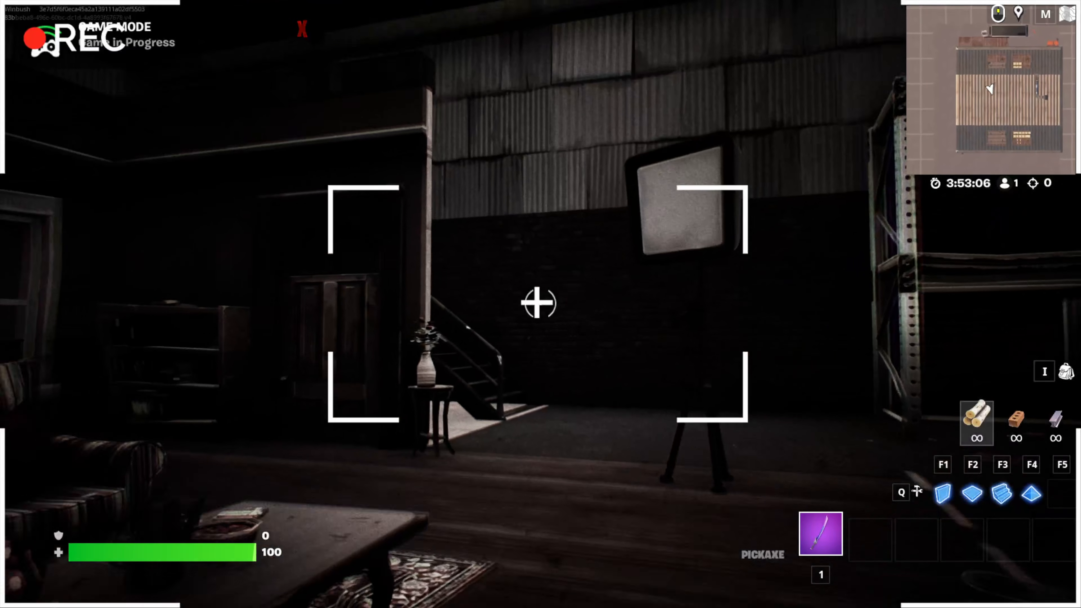
key("w")
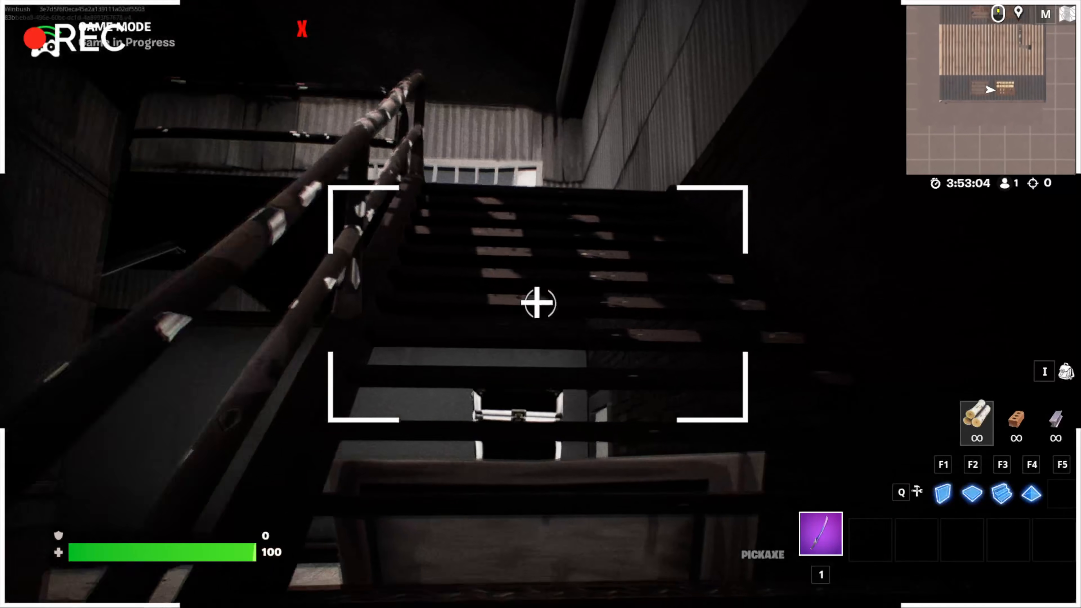
key("w")
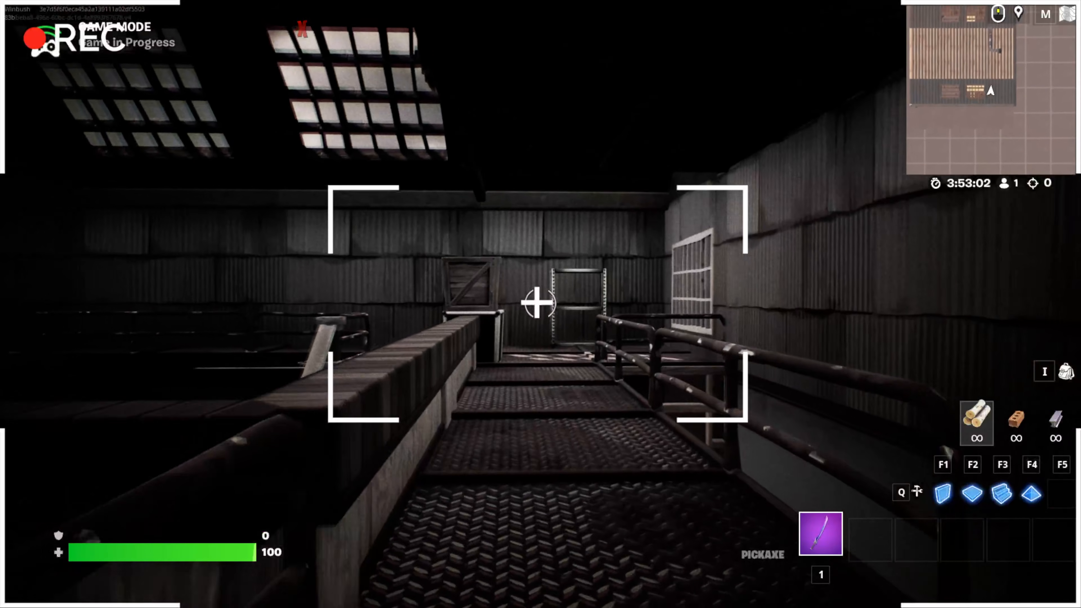
key("w")
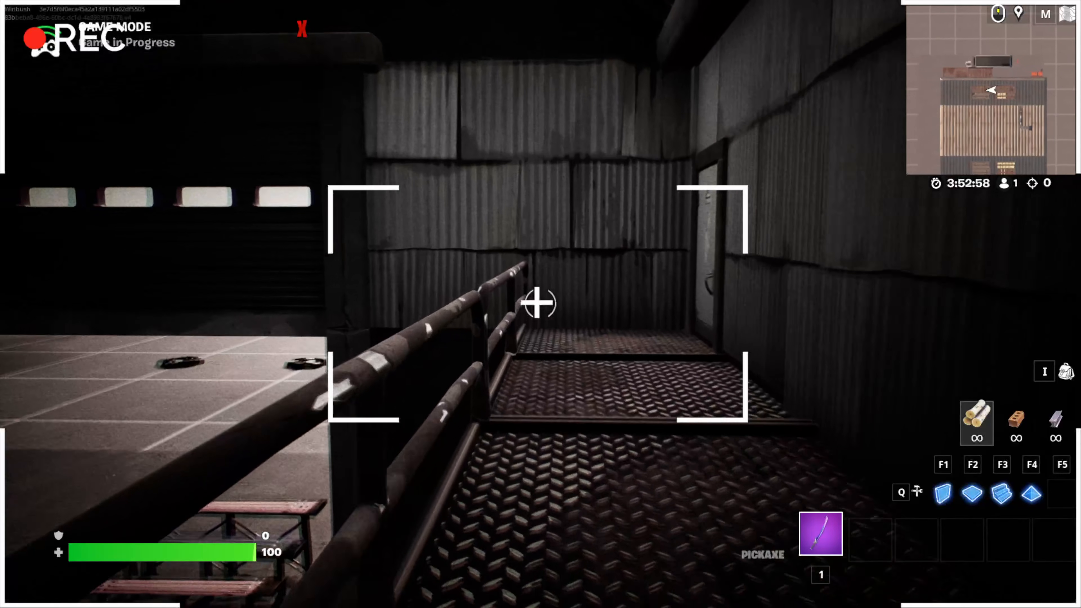
key("a")
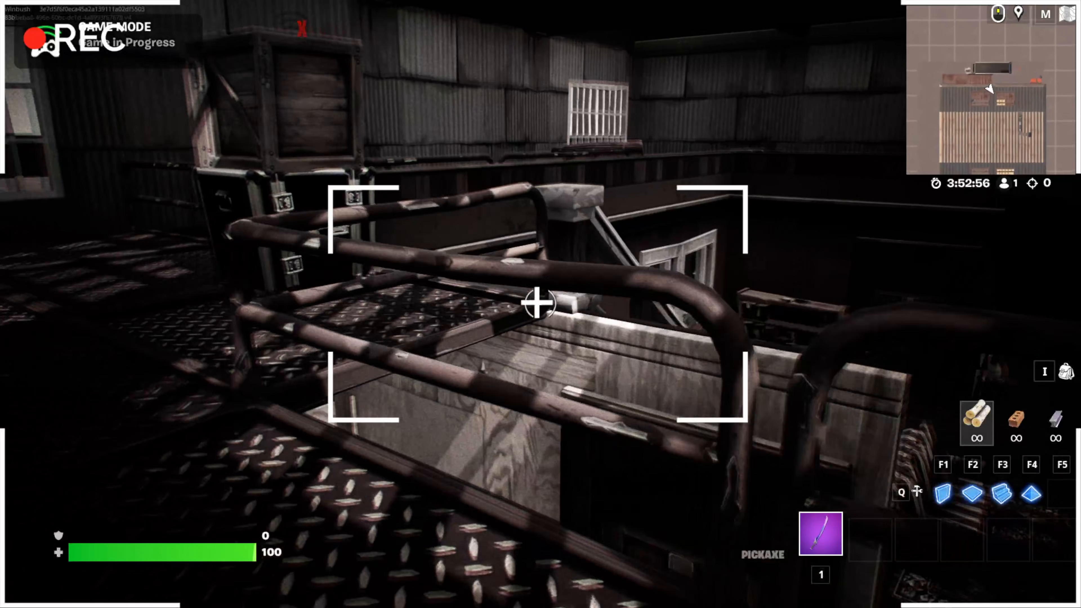
key("w")
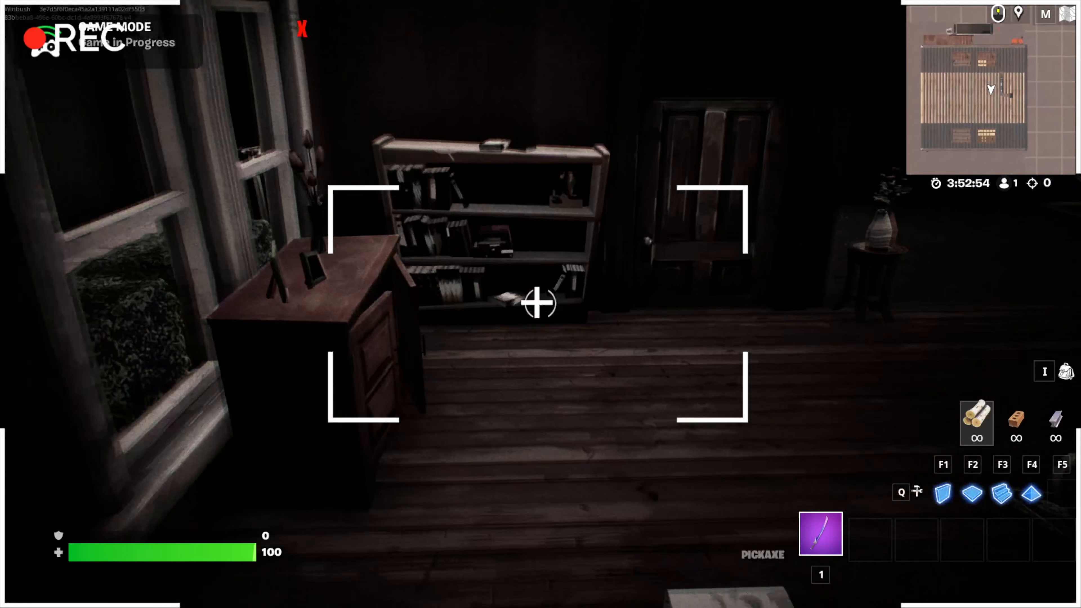
key("w")
key("e")
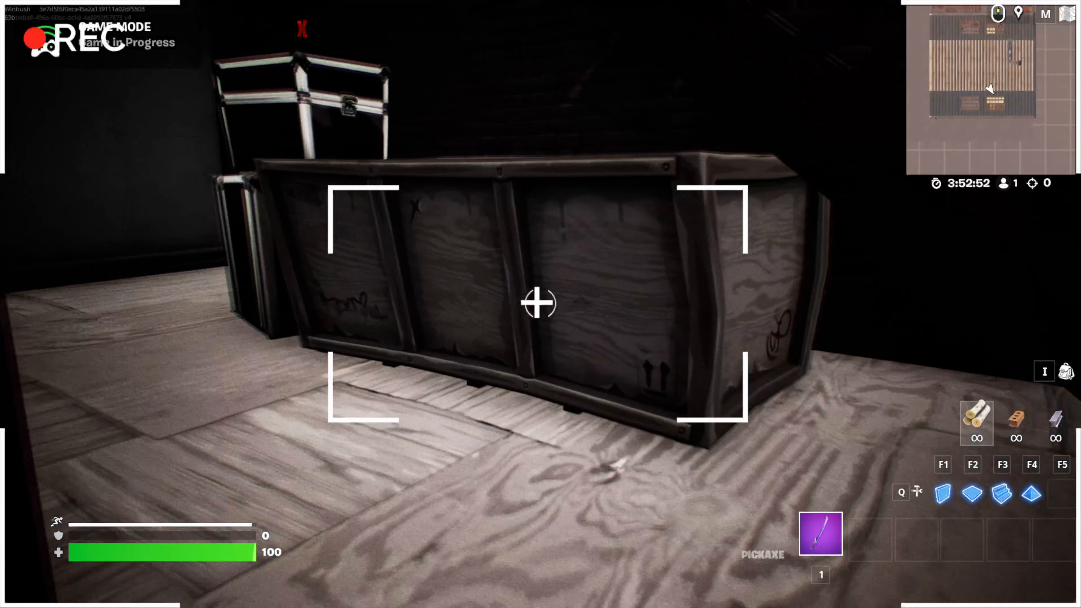
key("w")
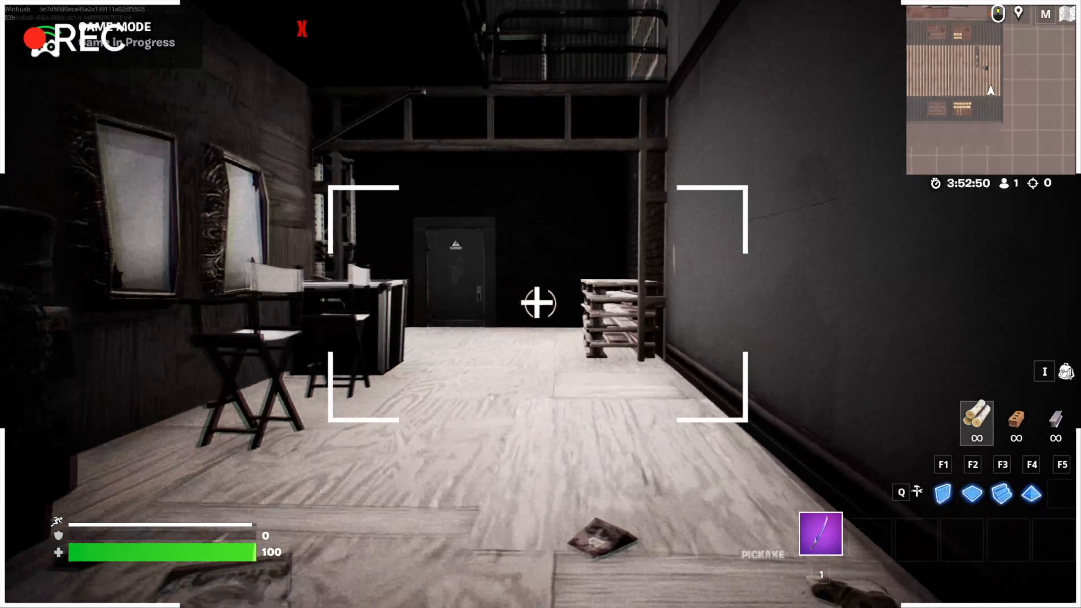
key("w")
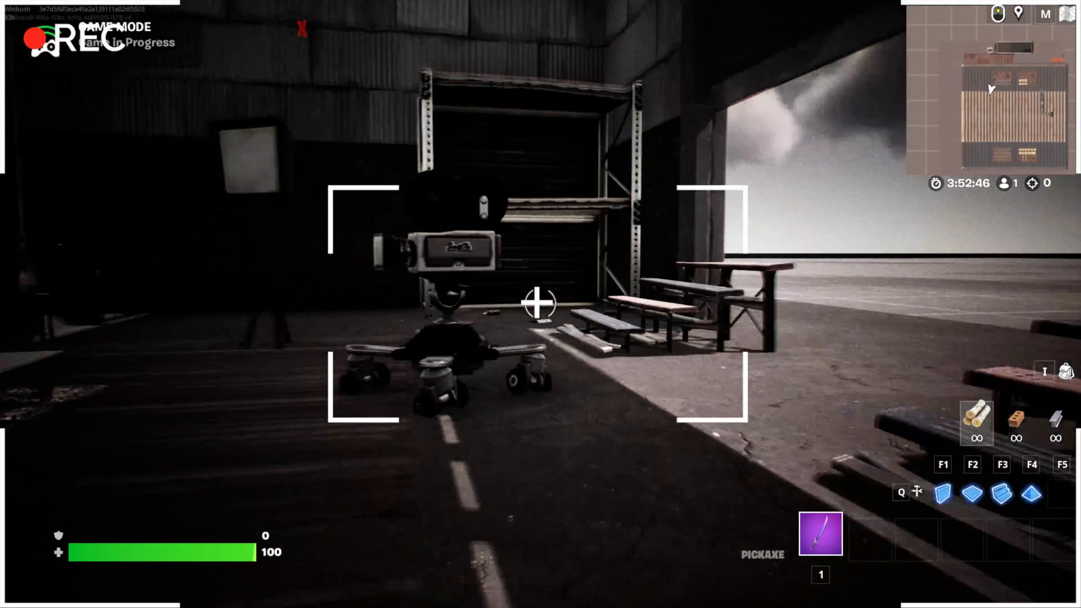
key("w")
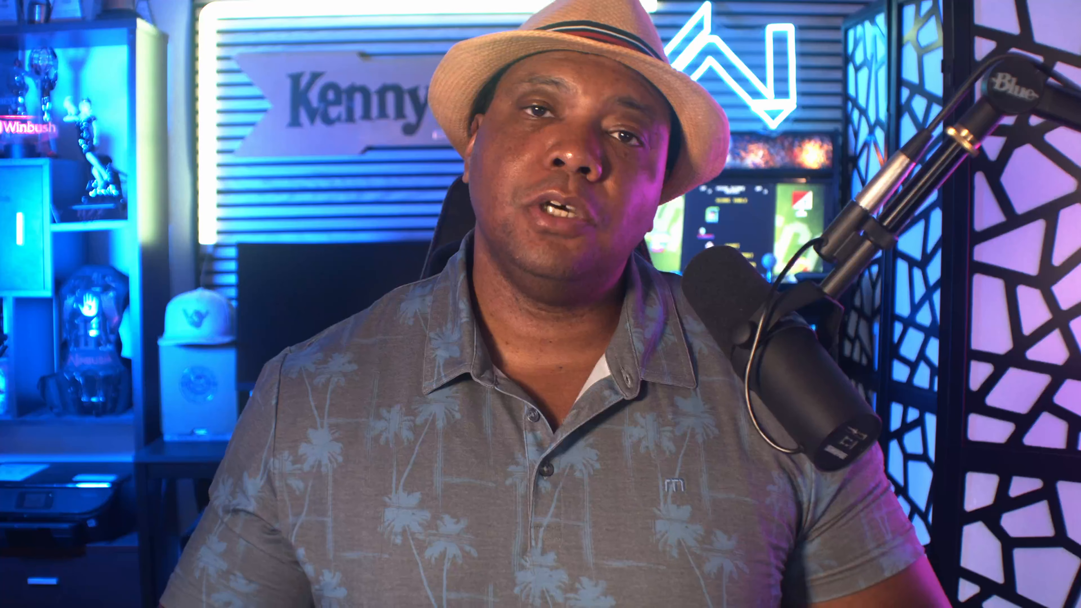